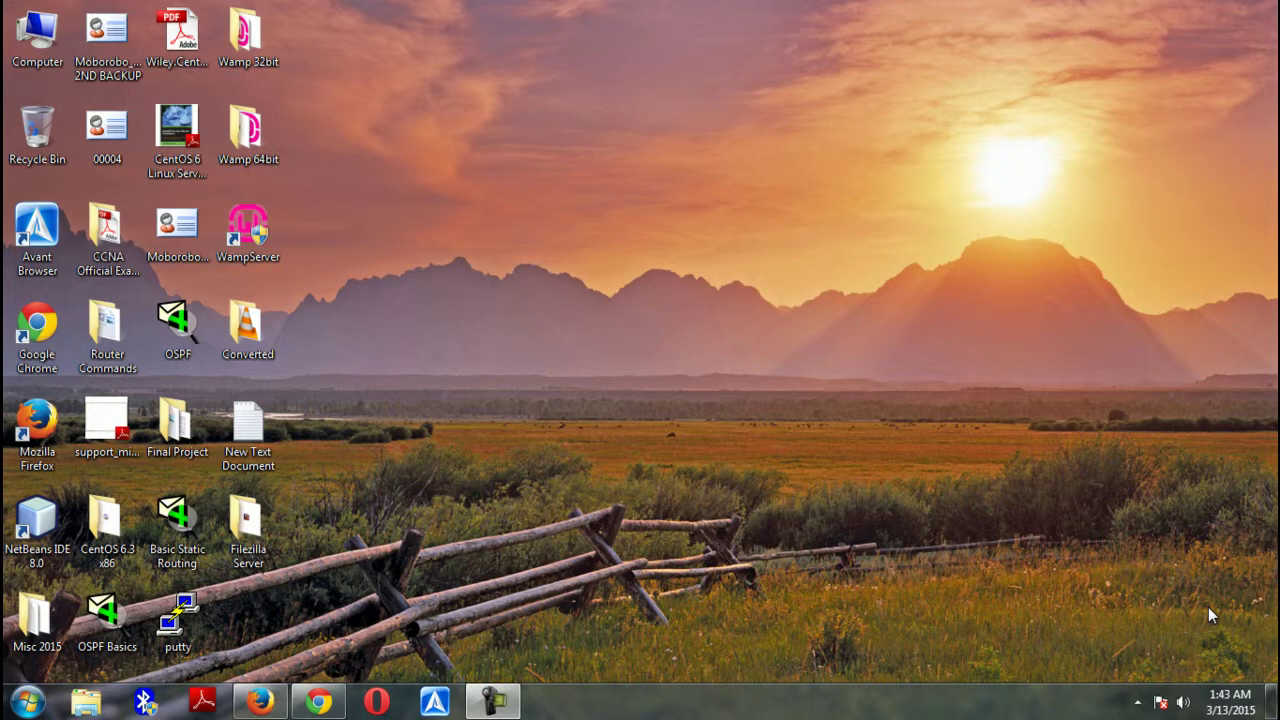
Search Google in Chrome for 'filezilla', open the FileZilla project homepage, then minimize Chrome
click(318, 703)
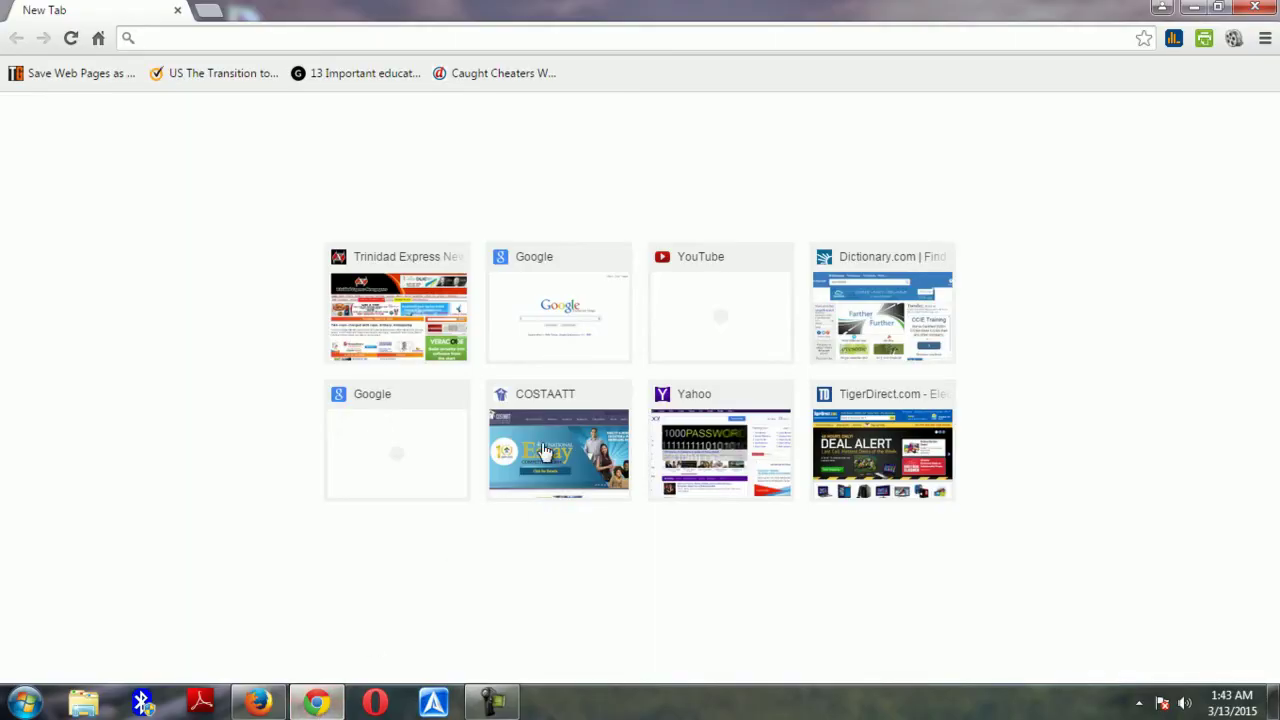
click(535, 311)
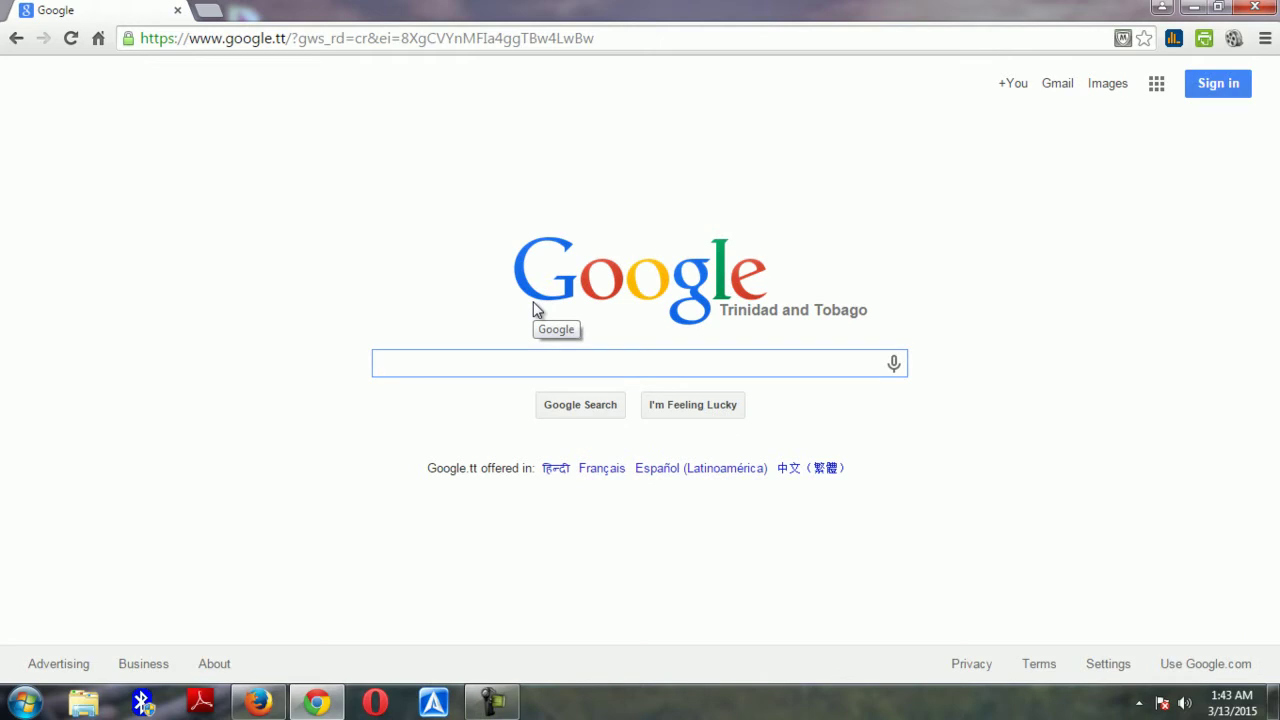
text(fi)
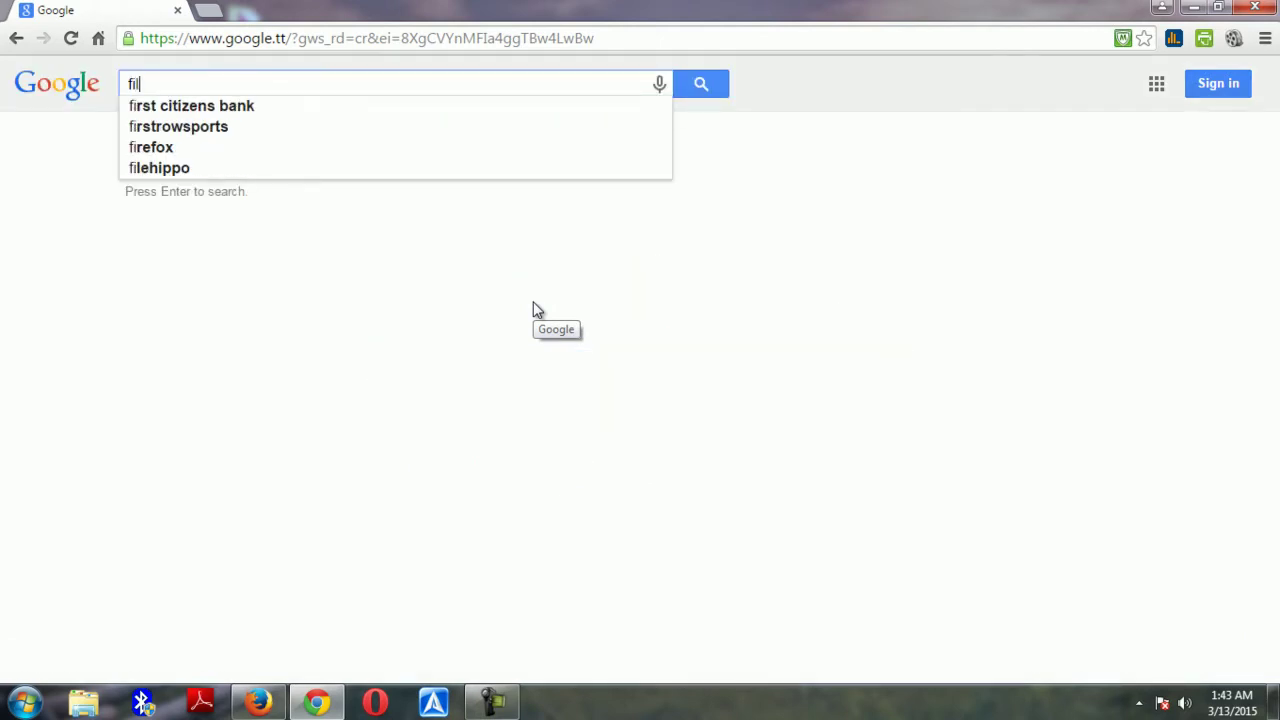
text(lezilla)
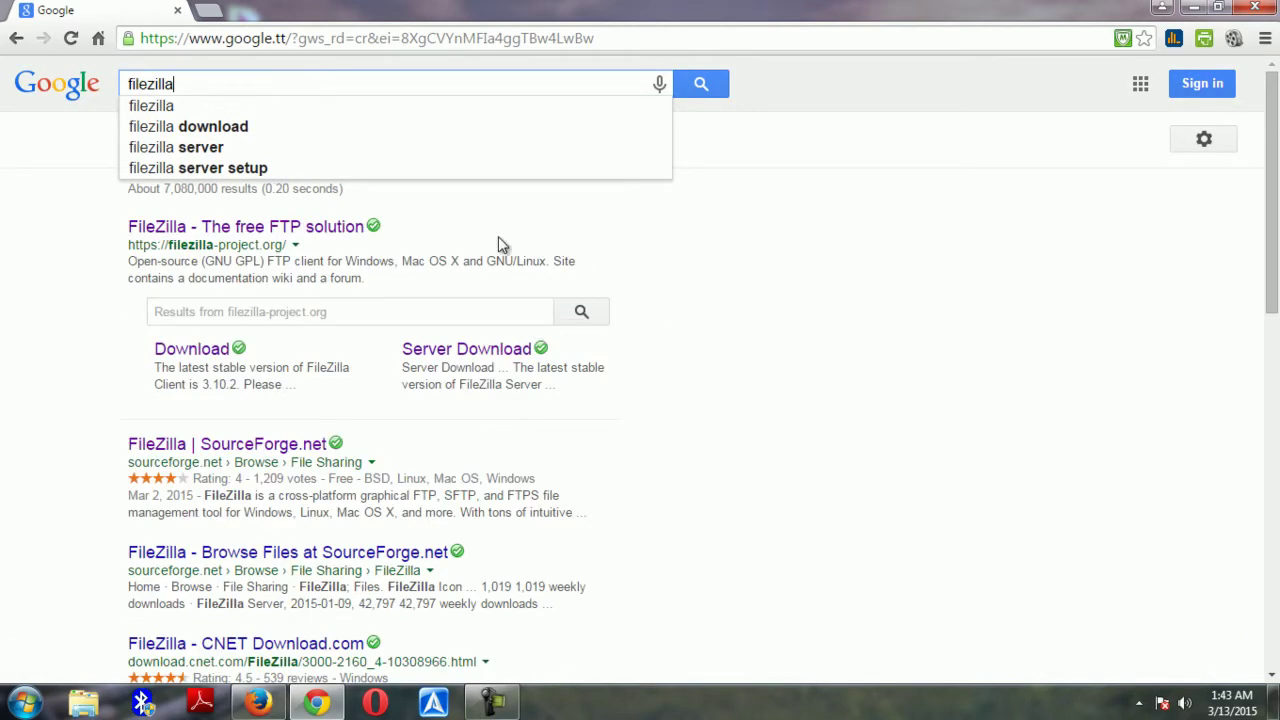
click(225, 228)
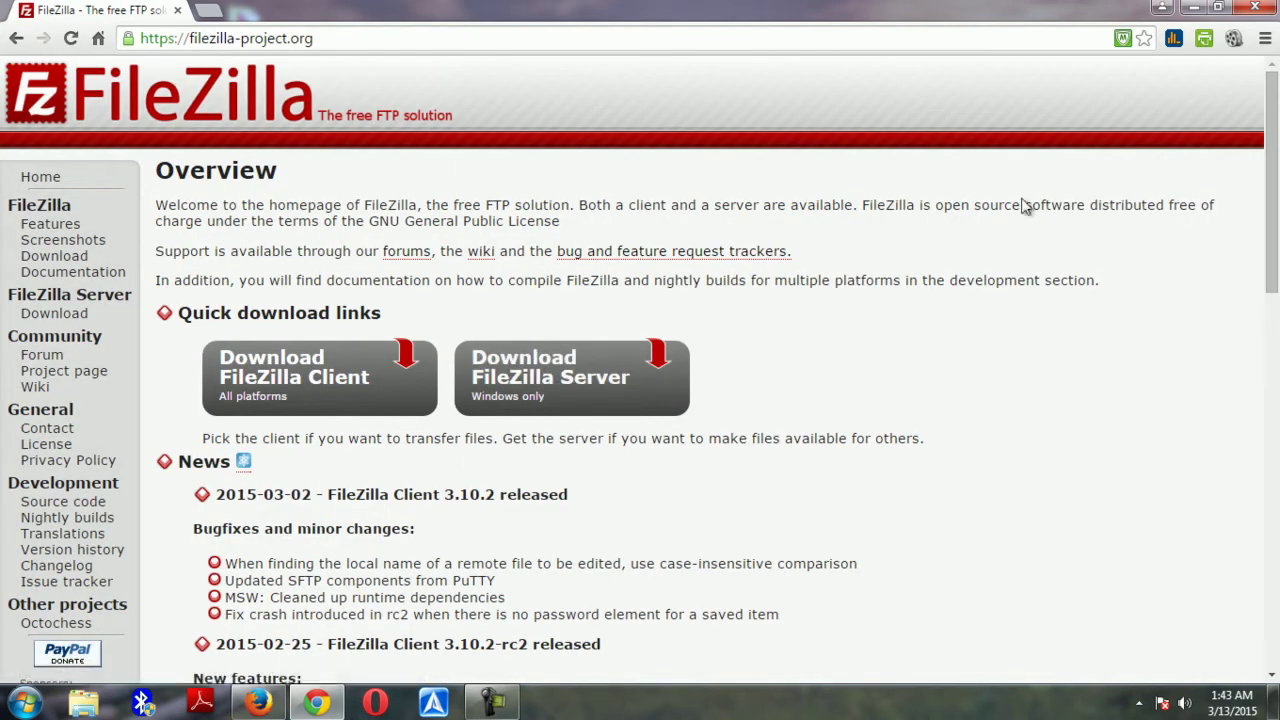
click(1193, 8)
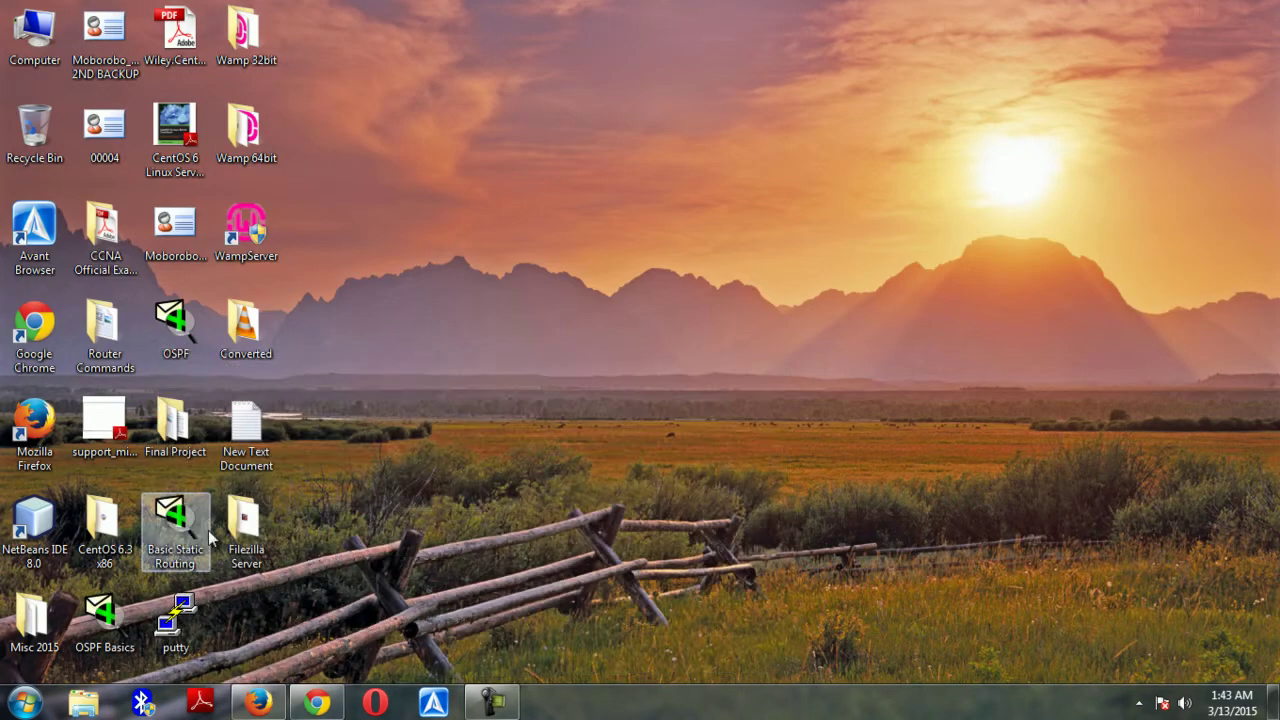
Run the FileZilla Server beta 0.9.49 installer, accepting the licence and default components, folder and startup settings
double_click(246, 525)
click(272, 145)
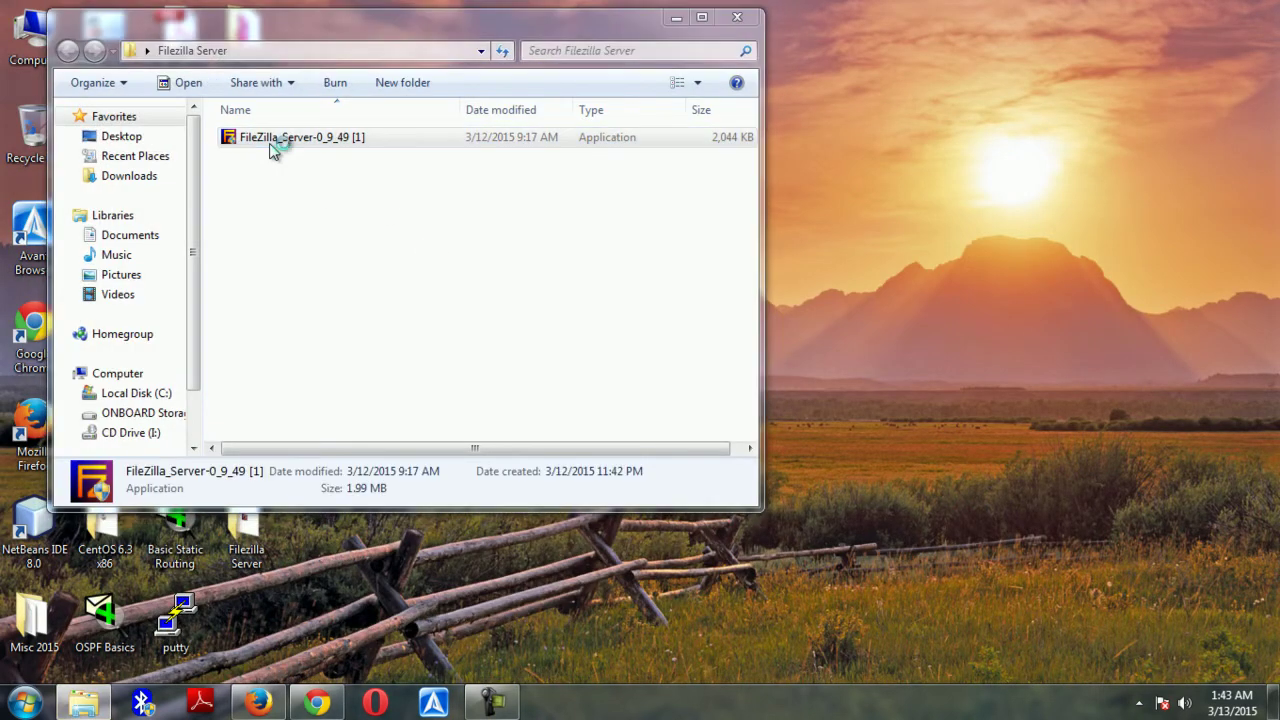
double_click(272, 145)
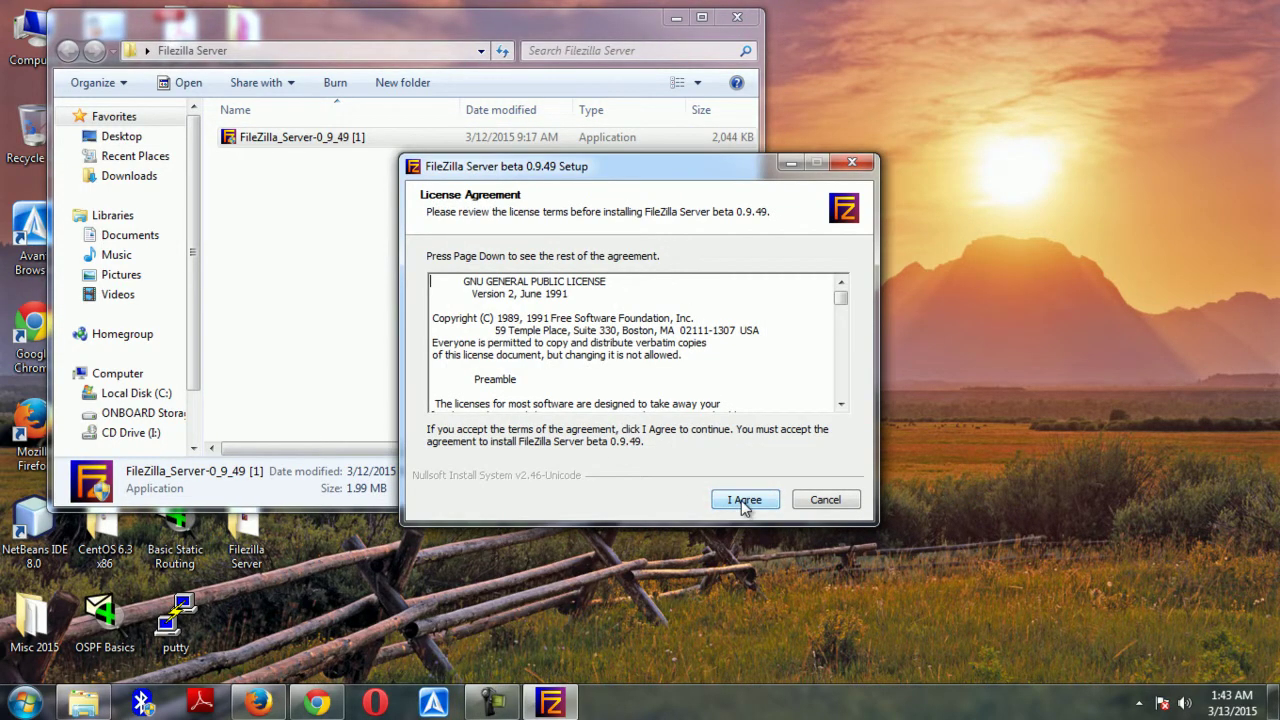
click(744, 503)
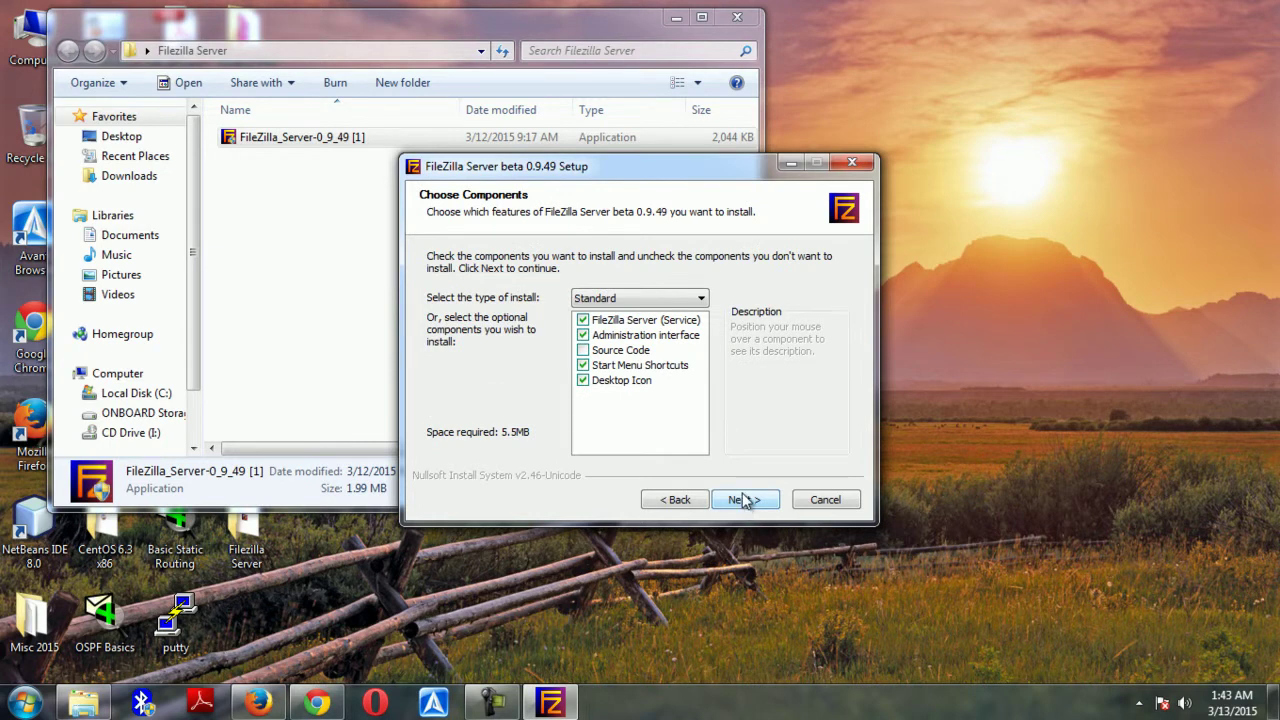
click(744, 500)
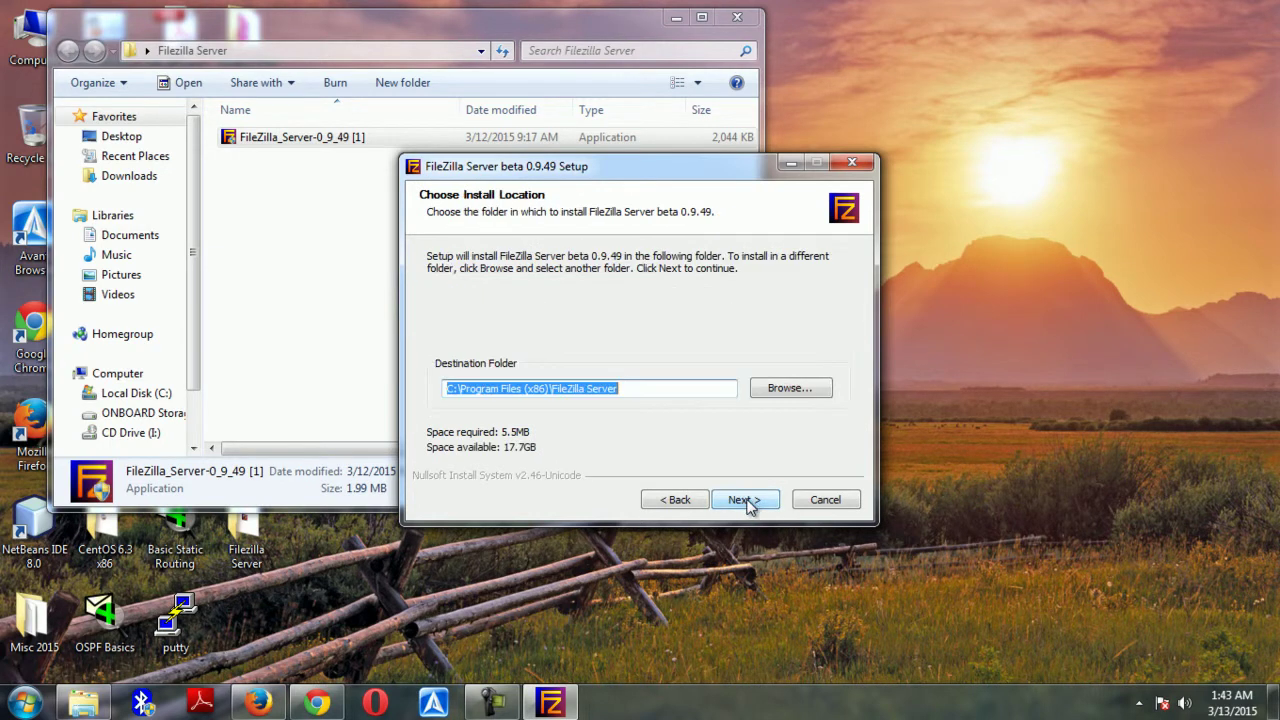
click(745, 500)
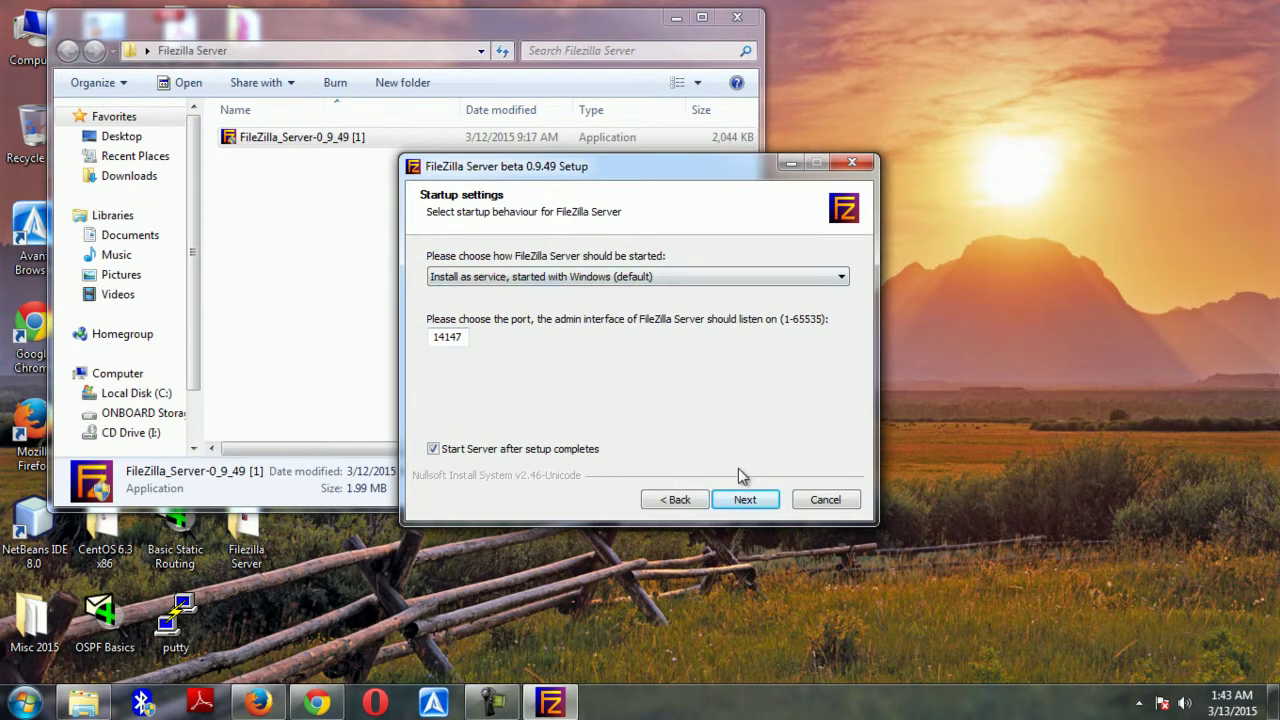
click(749, 503)
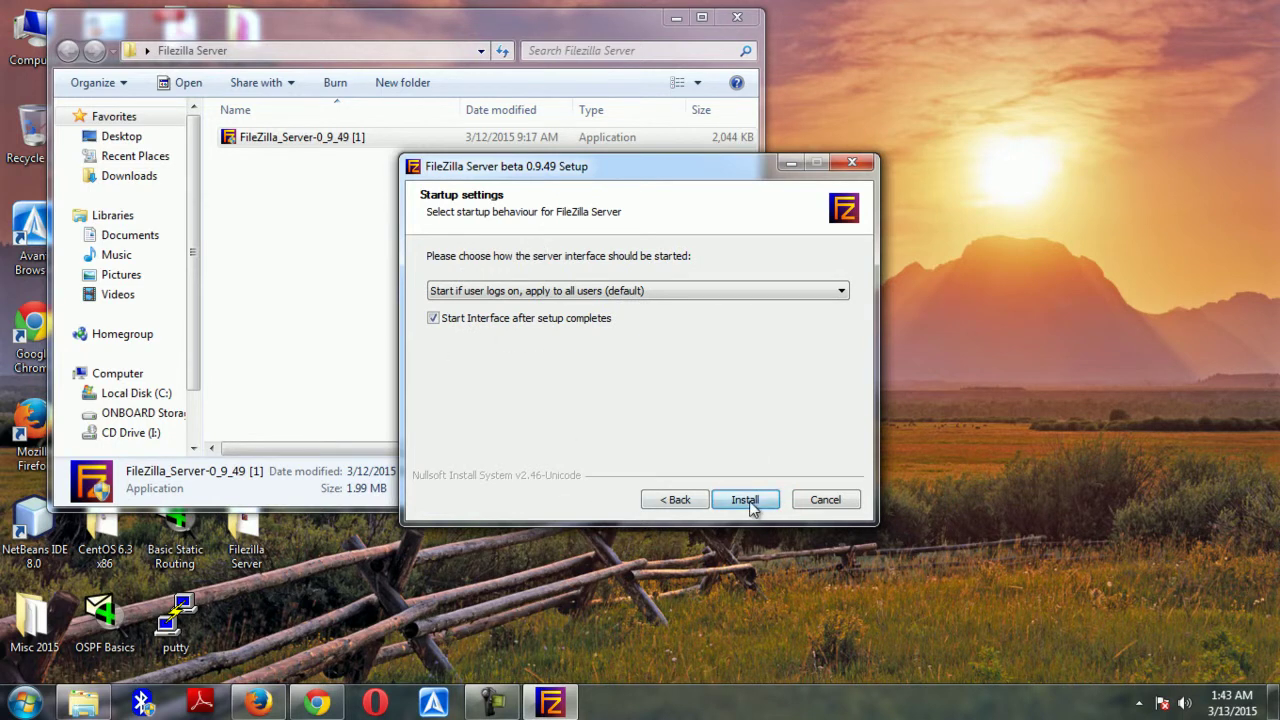
click(750, 500)
click(735, 19)
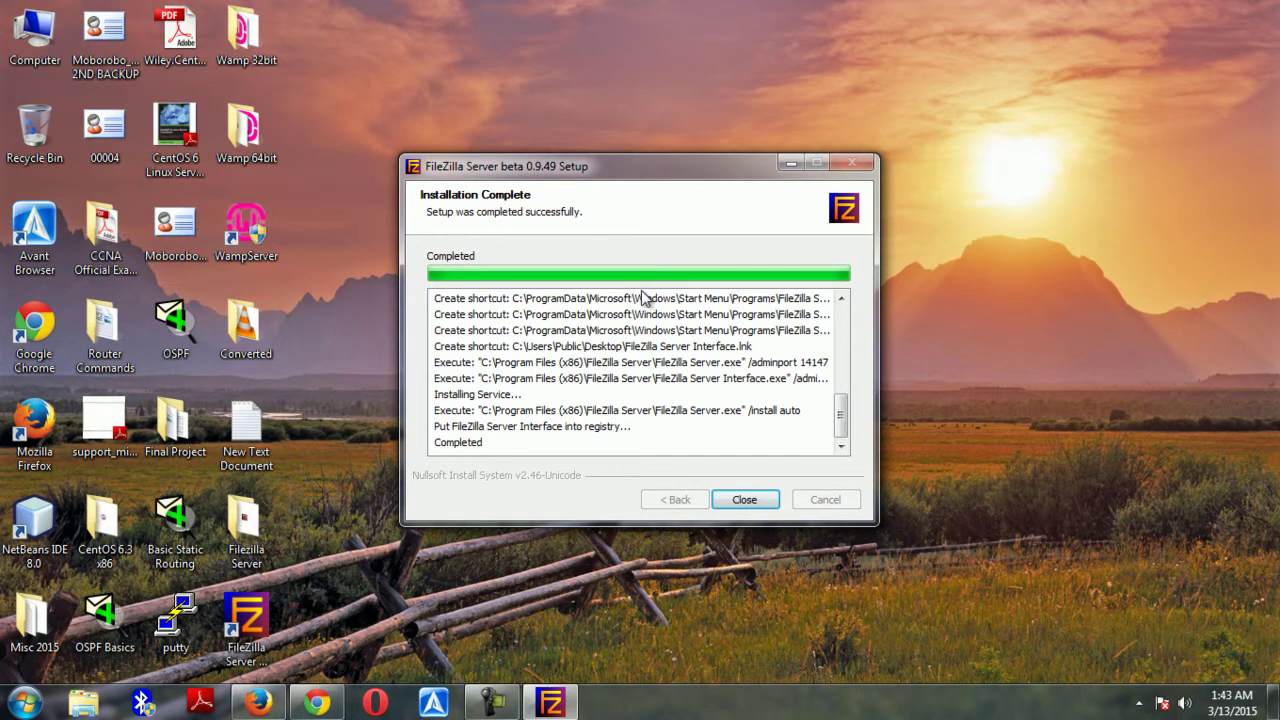
Close setup and connect the admin interface to 127.0.0.1 on port 14147
click(744, 500)
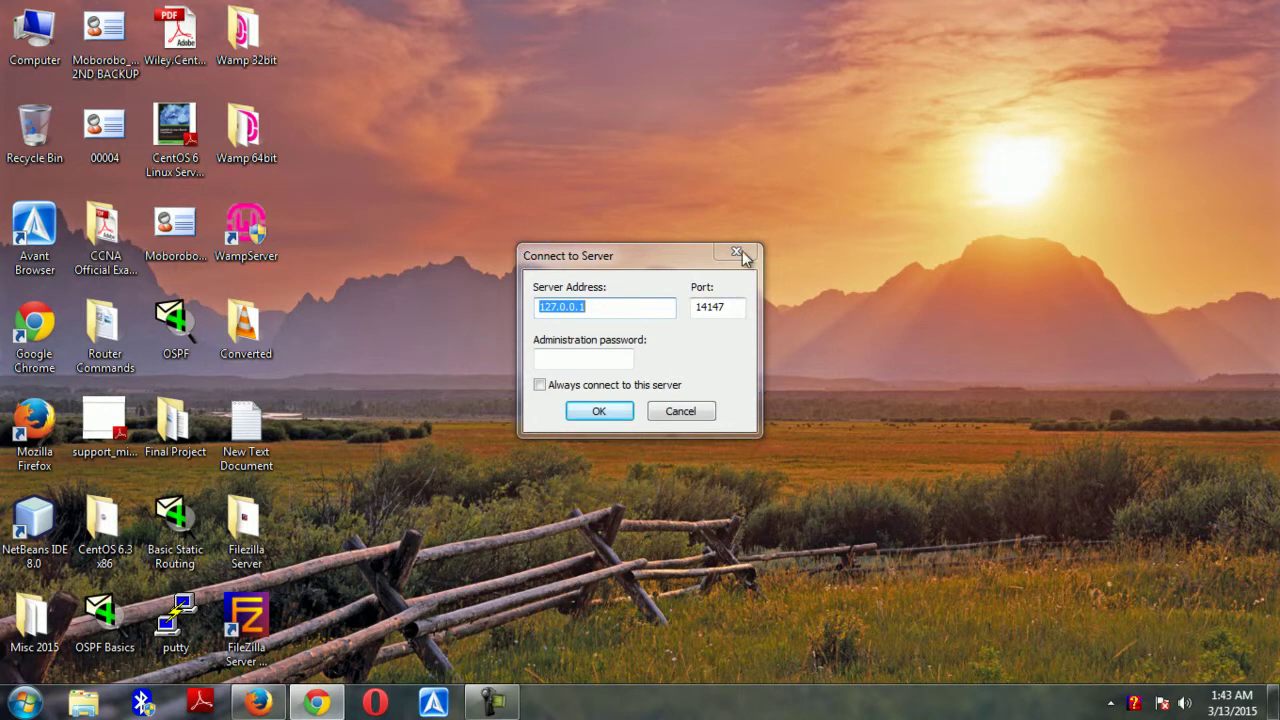
drag(671, 257, 709, 253)
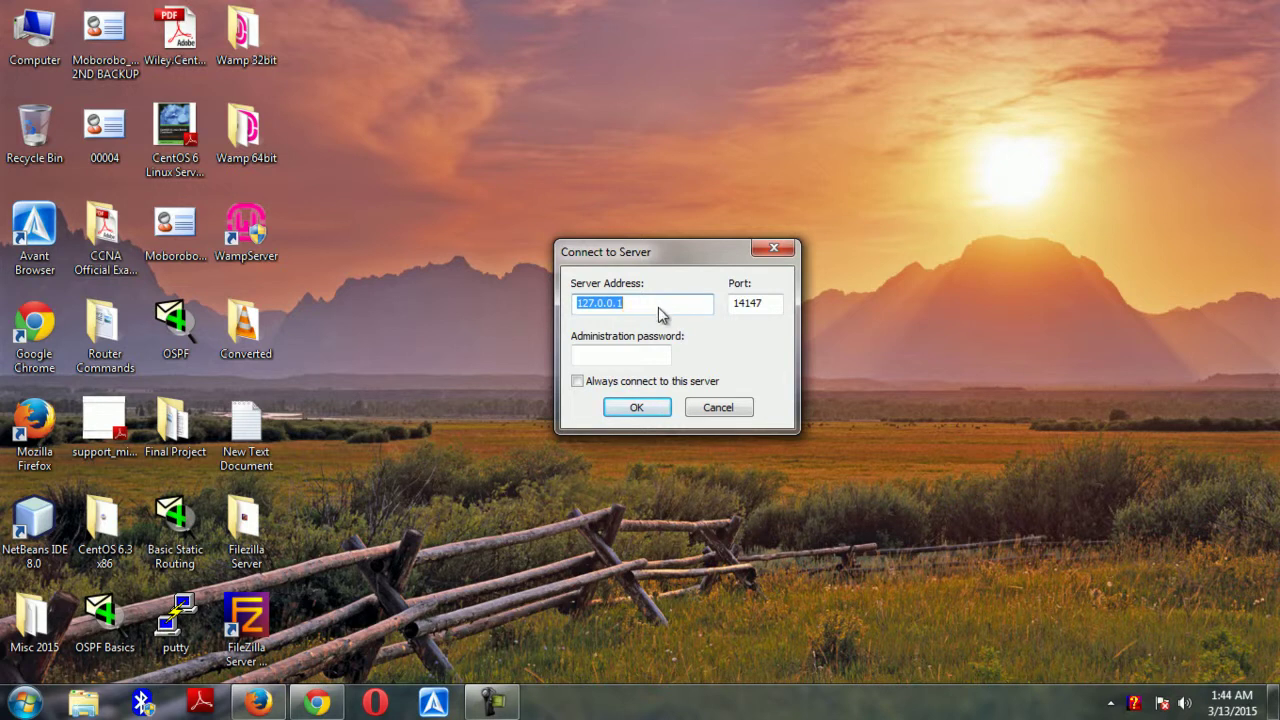
click(637, 408)
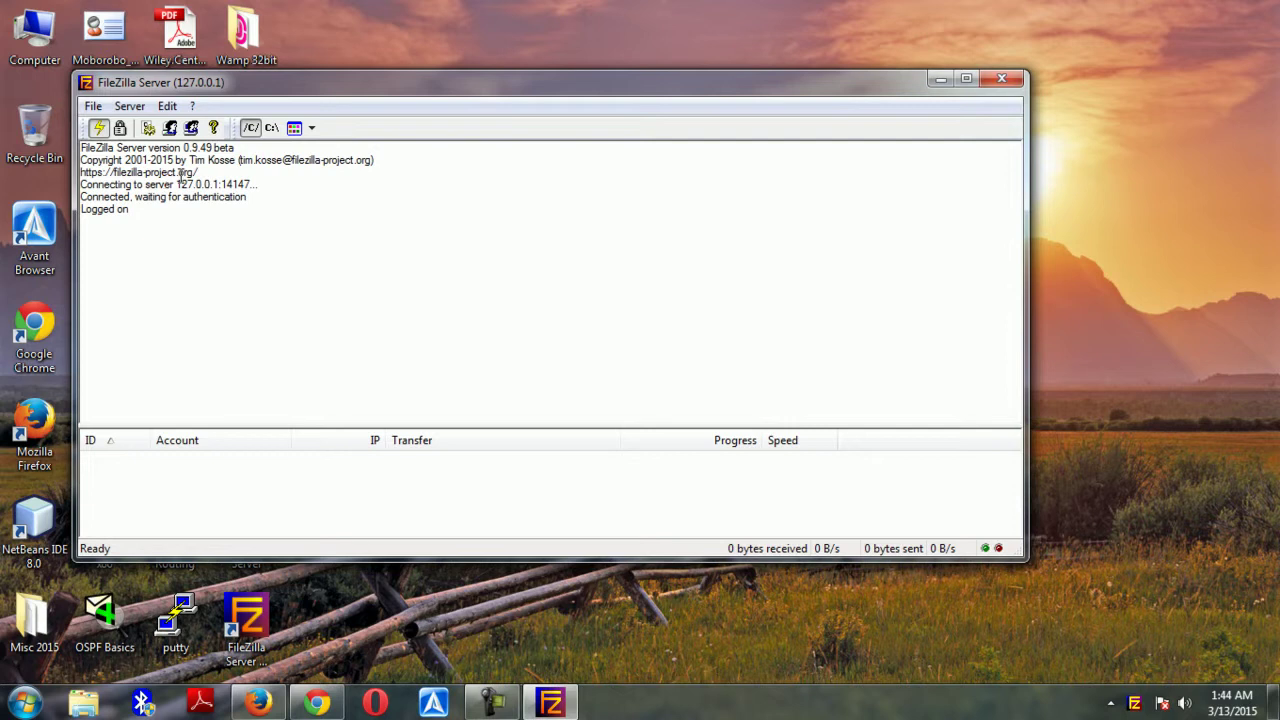
Add a new user account in Edit > Users, entering the account's user name
click(167, 106)
click(195, 150)
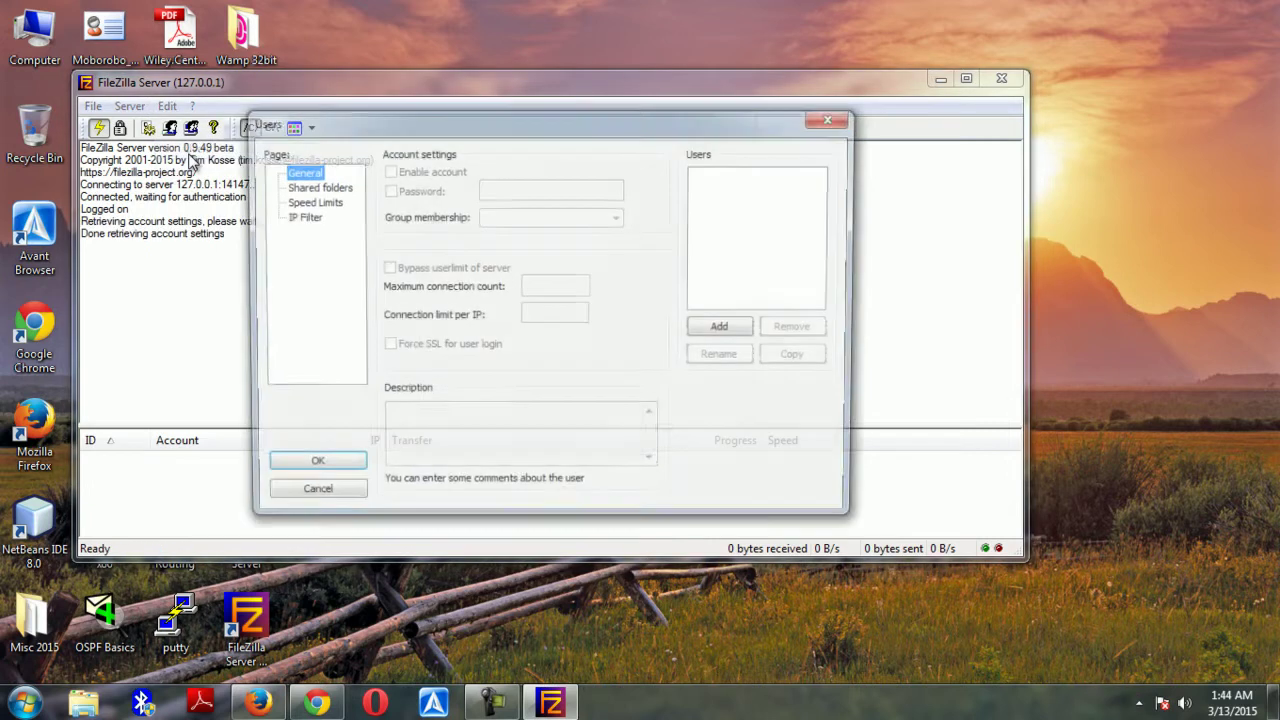
click(723, 327)
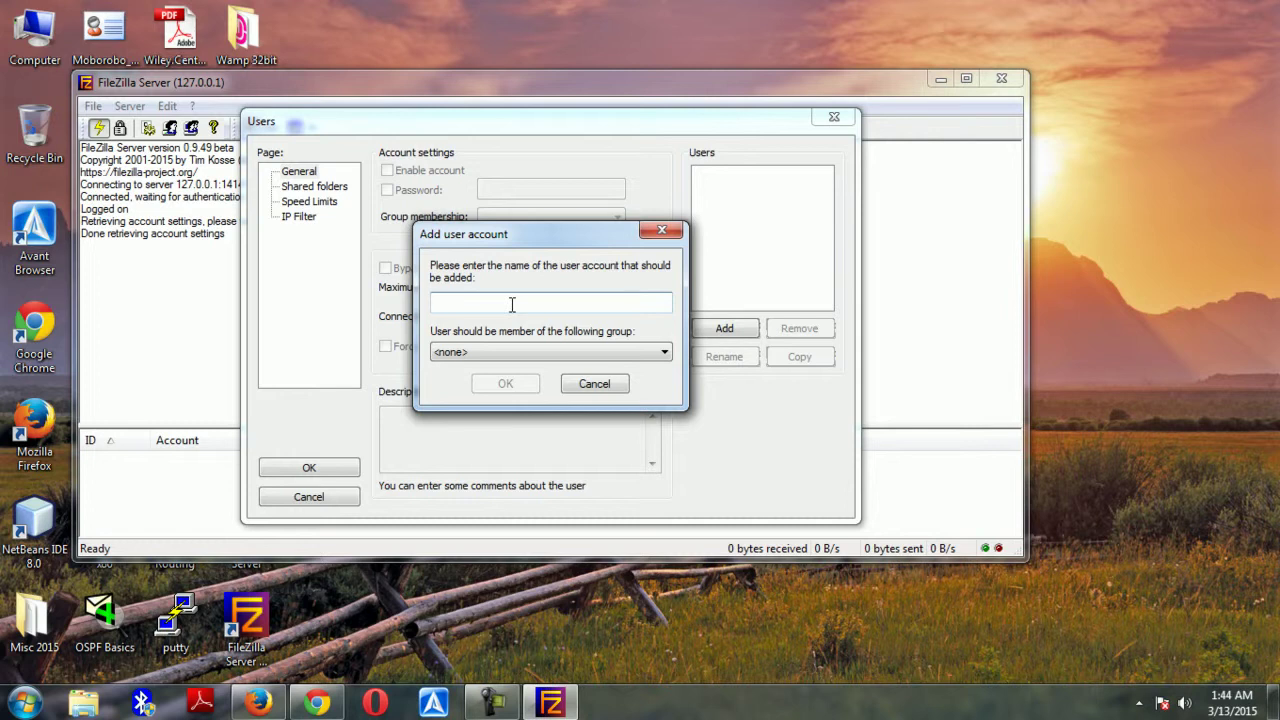
text(Steve)
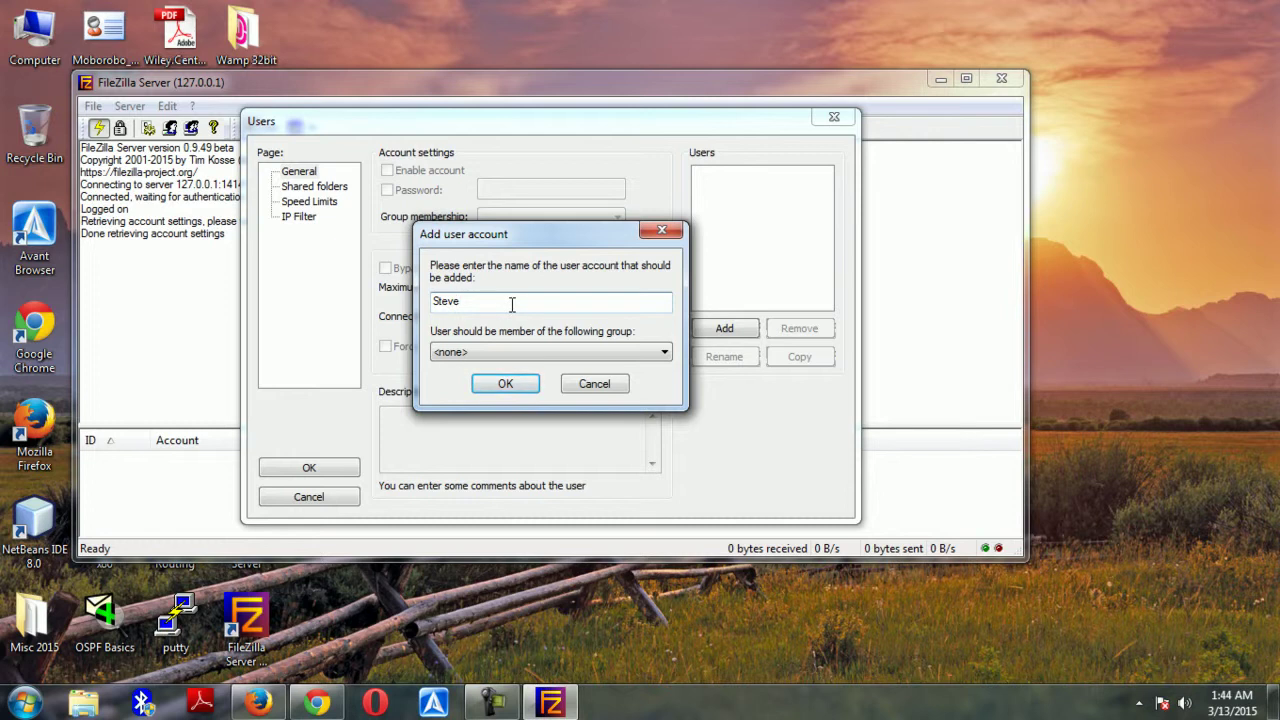
click(510, 390)
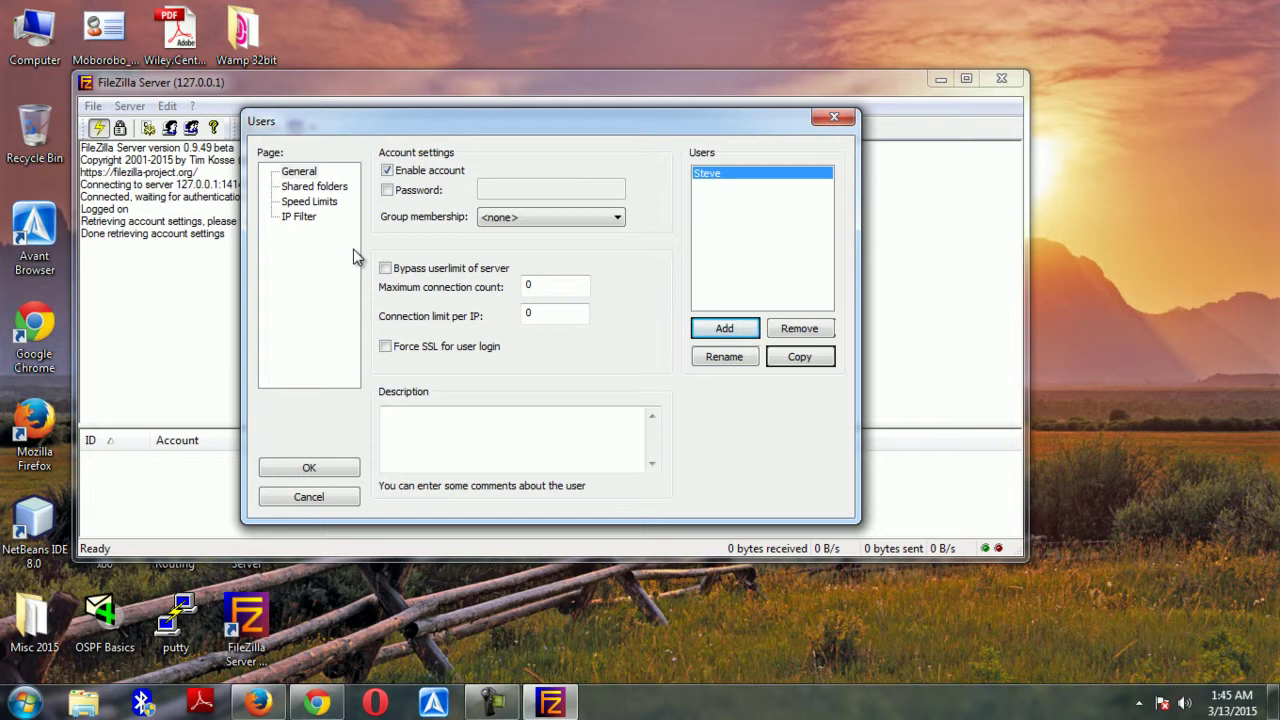
Add a shared directory for the user and browse the drive tree for the folder
click(310, 188)
click(412, 355)
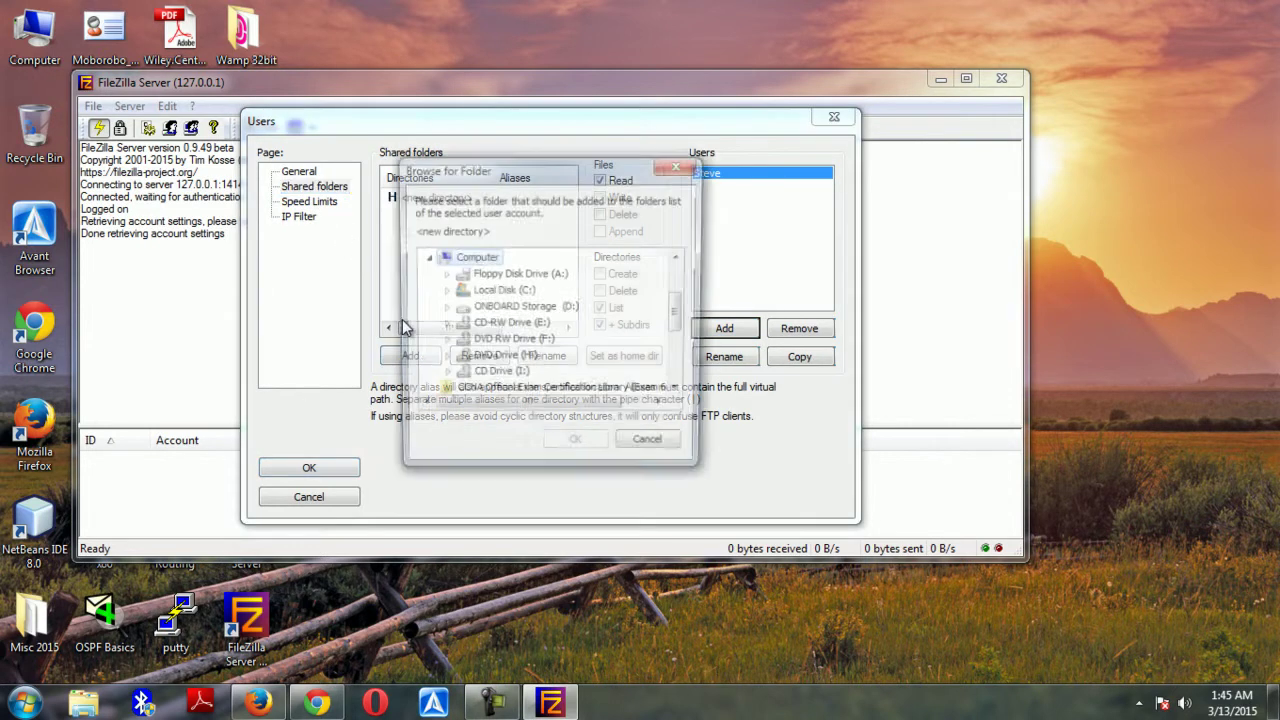
scroll(680, 323, down, 1)
mouse_move(679, 323)
mouse_down()
mouse_move(680, 360)
mouse_move(680, 286)
mouse_move(680, 299)
mouse_up()
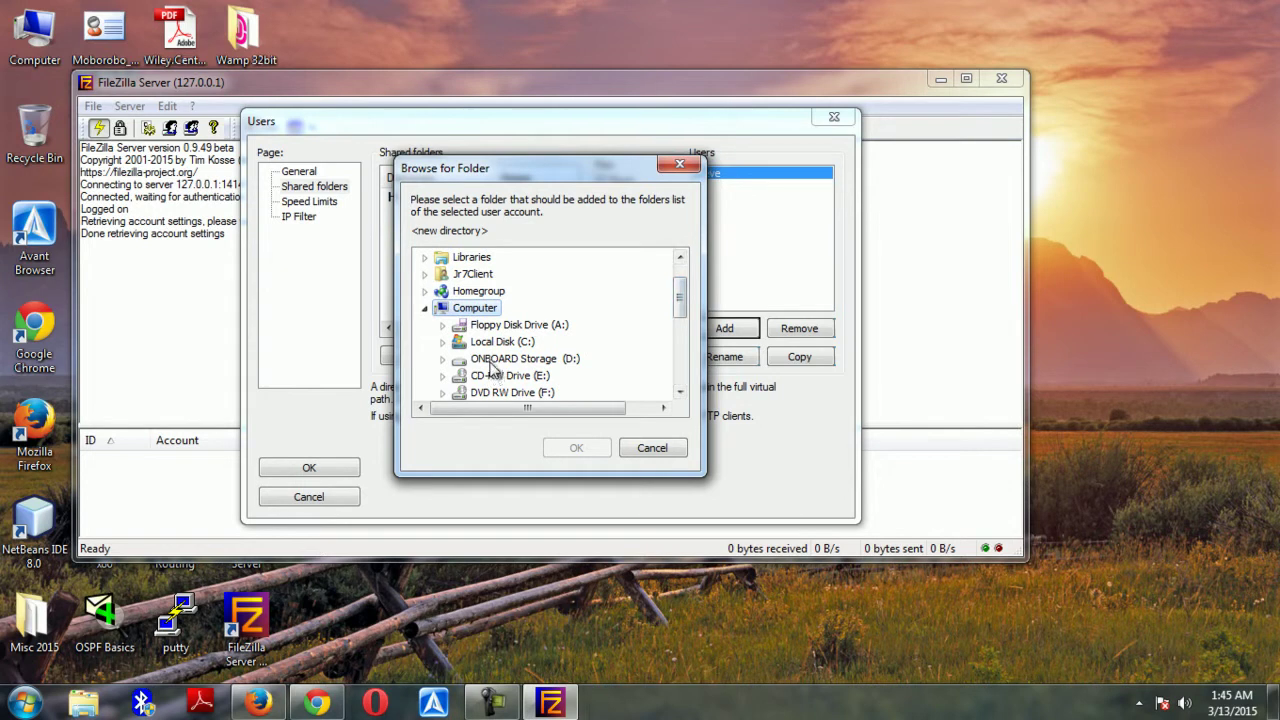
click(500, 375)
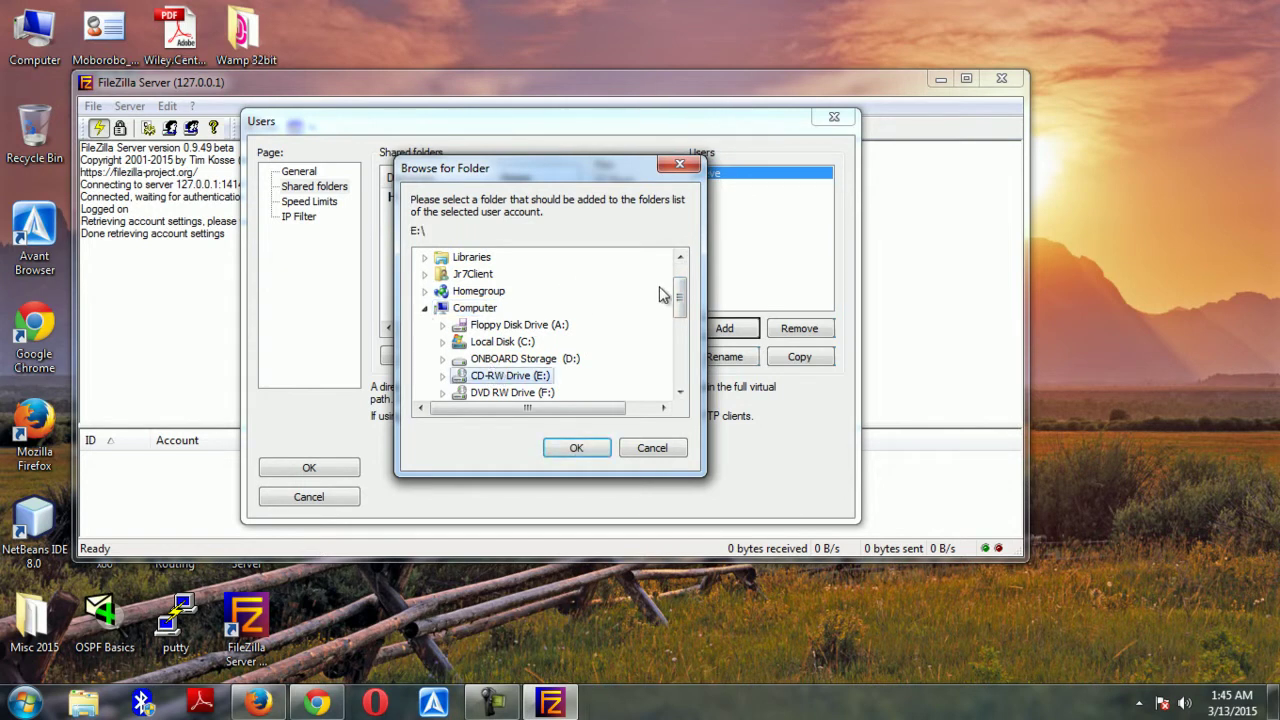
drag(679, 303, 680, 277)
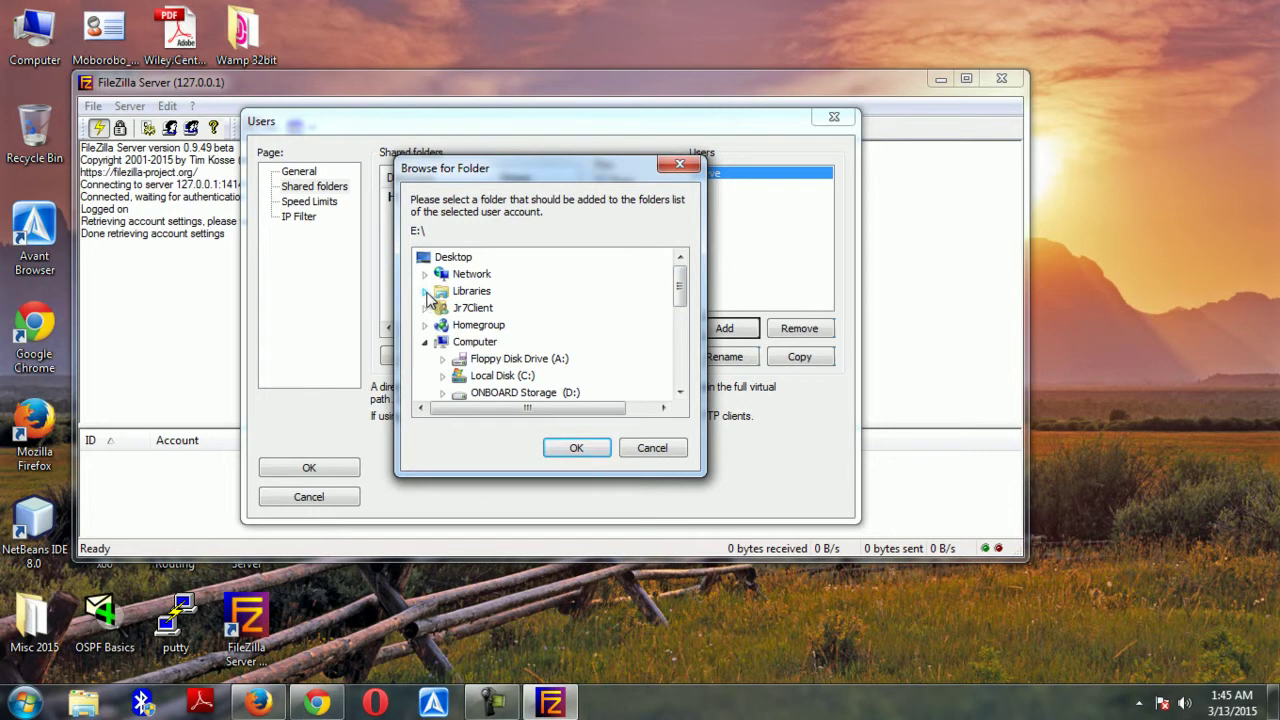
click(424, 309)
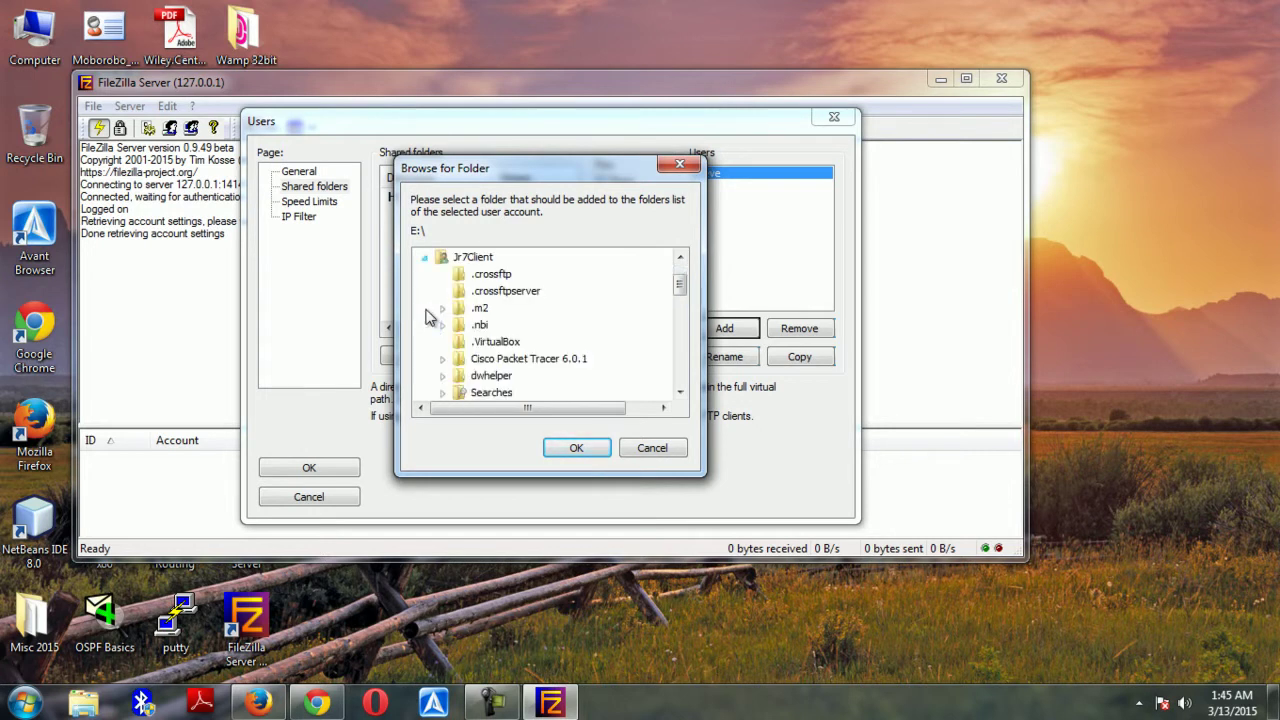
click(424, 258)
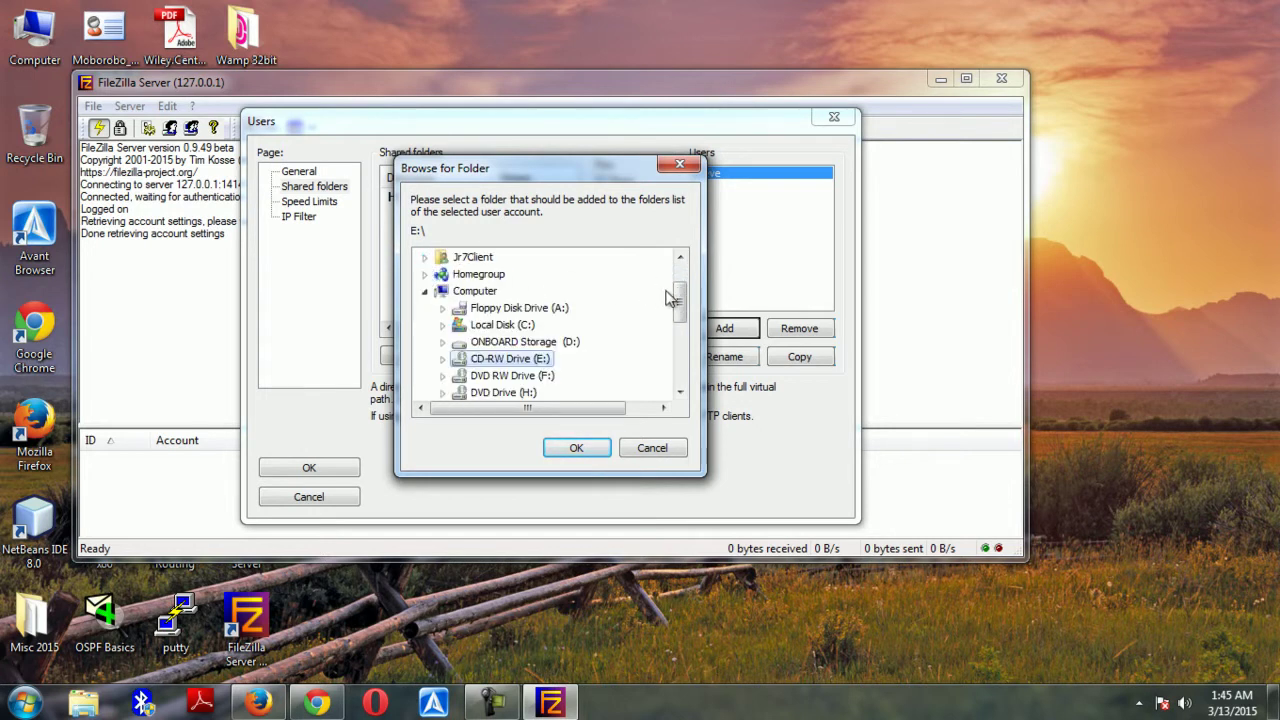
Choose the Music folder under Libraries as the user's shared directory
scroll(680, 292, up, 1)
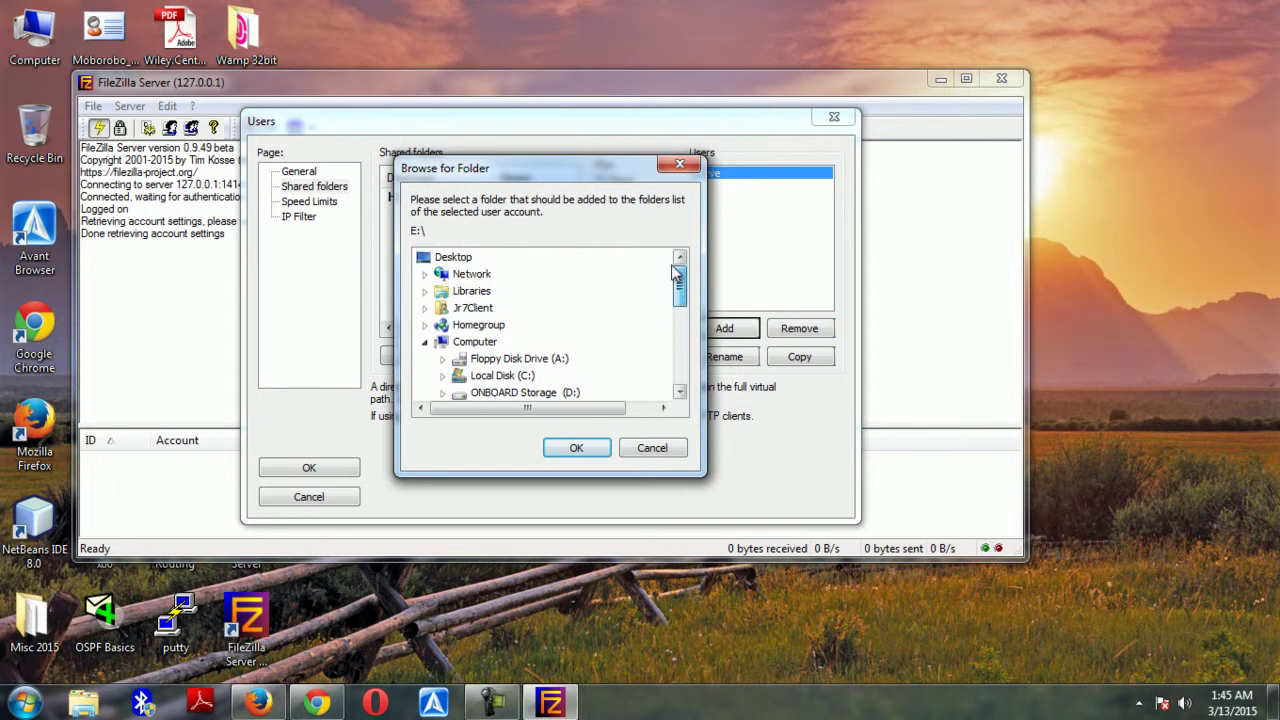
click(424, 341)
click(424, 291)
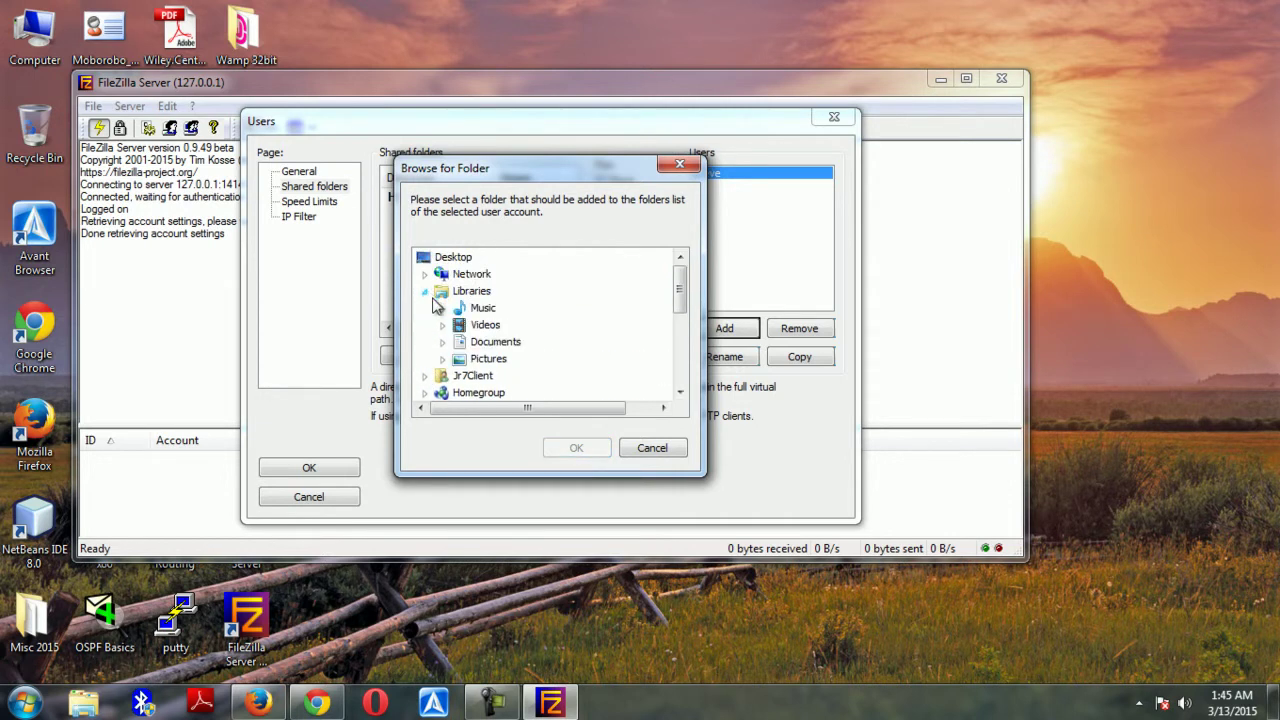
click(443, 310)
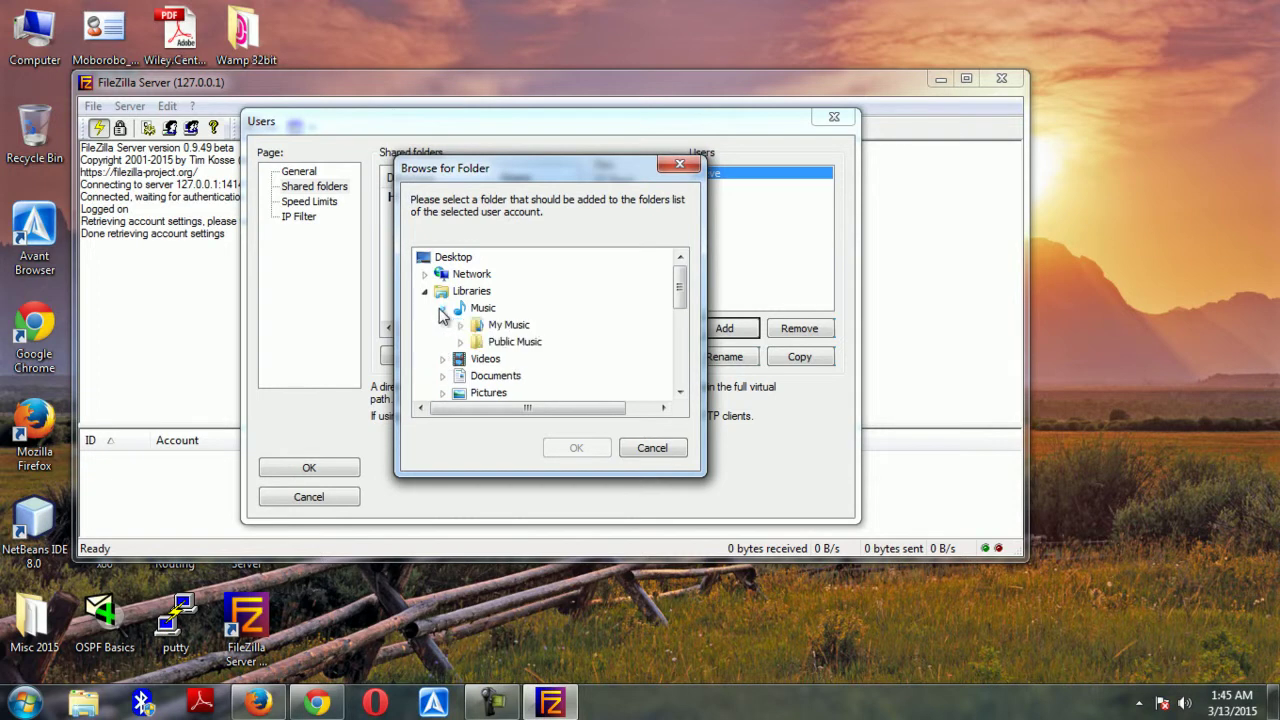
click(508, 325)
click(584, 450)
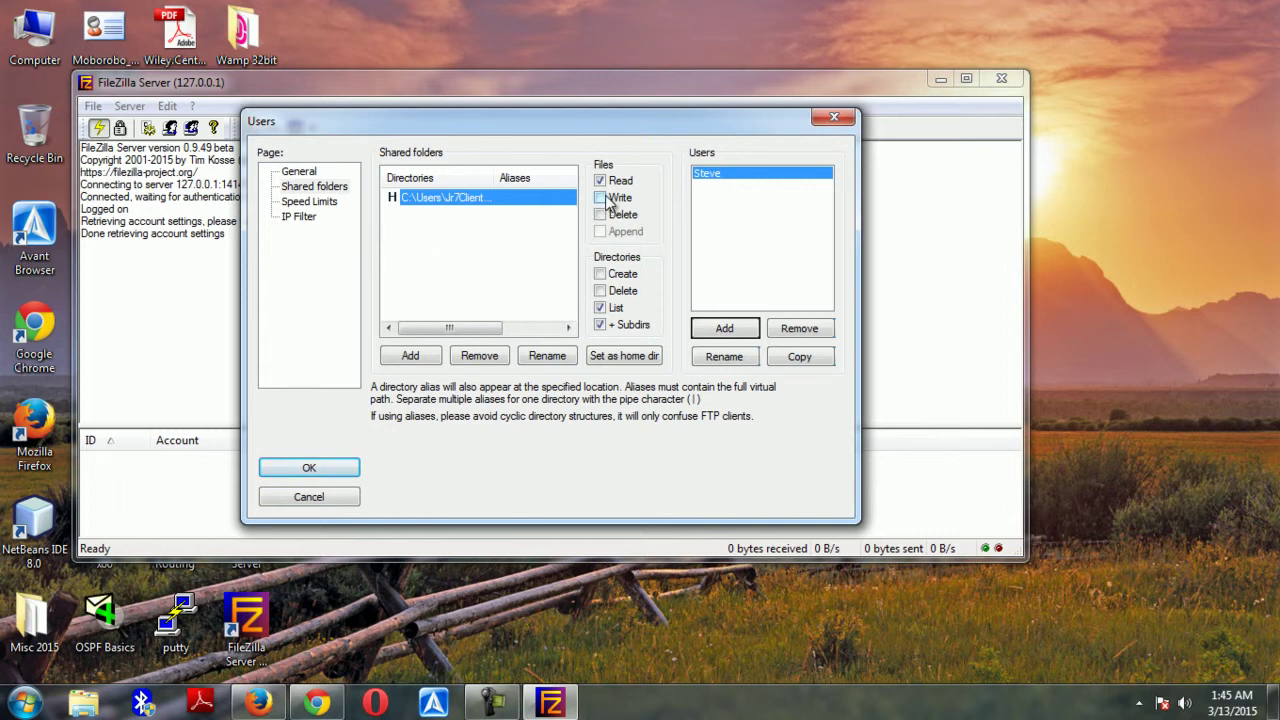
Grant the shared folder Write, Directories Create and Delete permissions
click(601, 198)
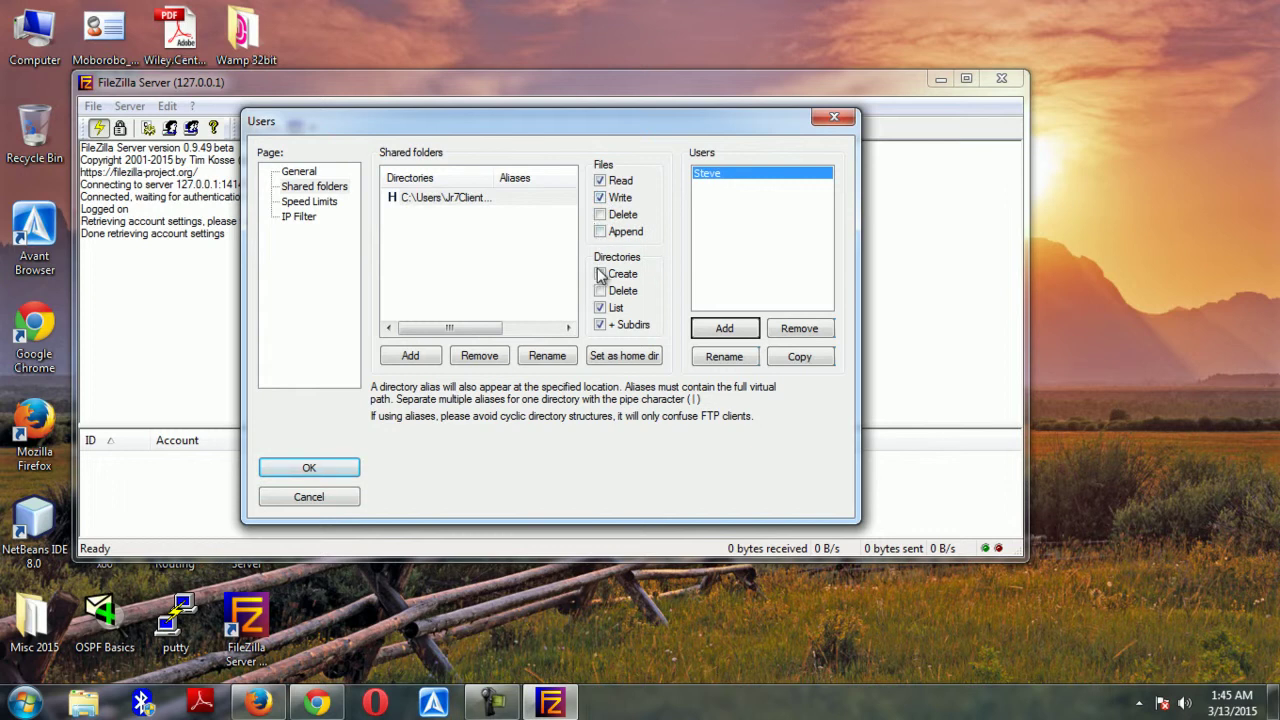
click(601, 275)
click(601, 215)
click(298, 172)
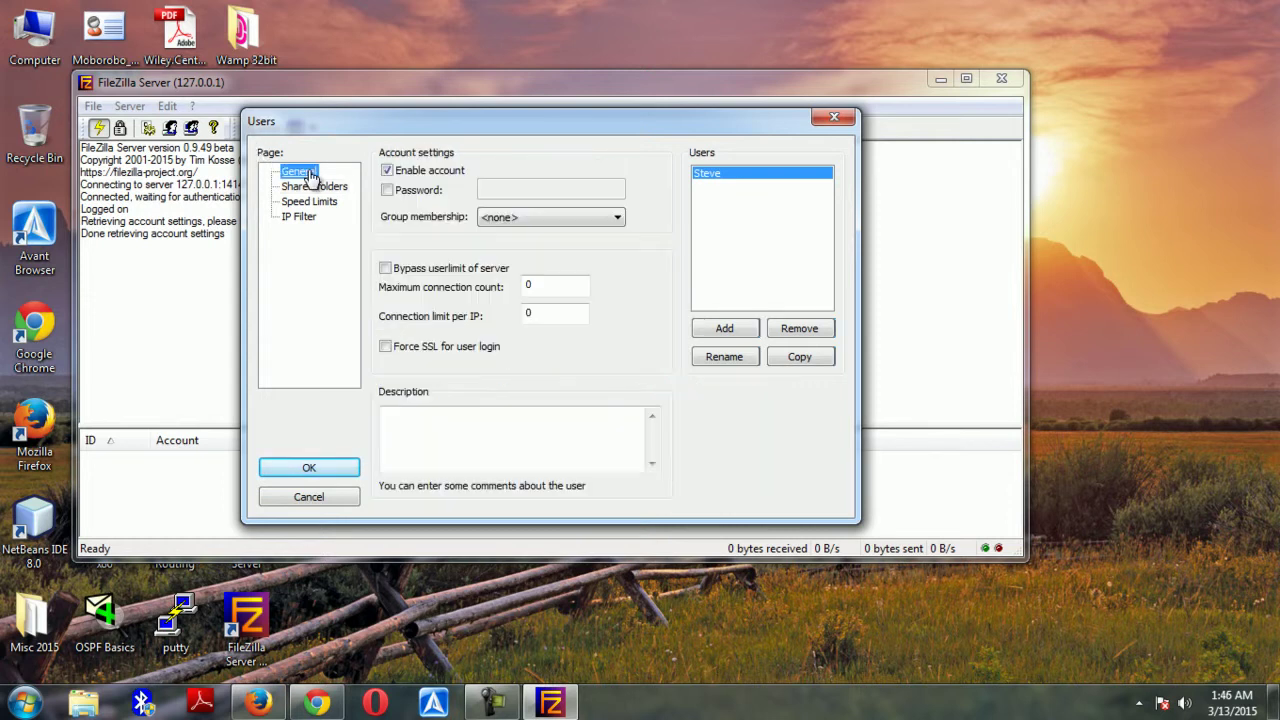
Enable the Password option on the General page and enter the account password
click(388, 191)
click(497, 185)
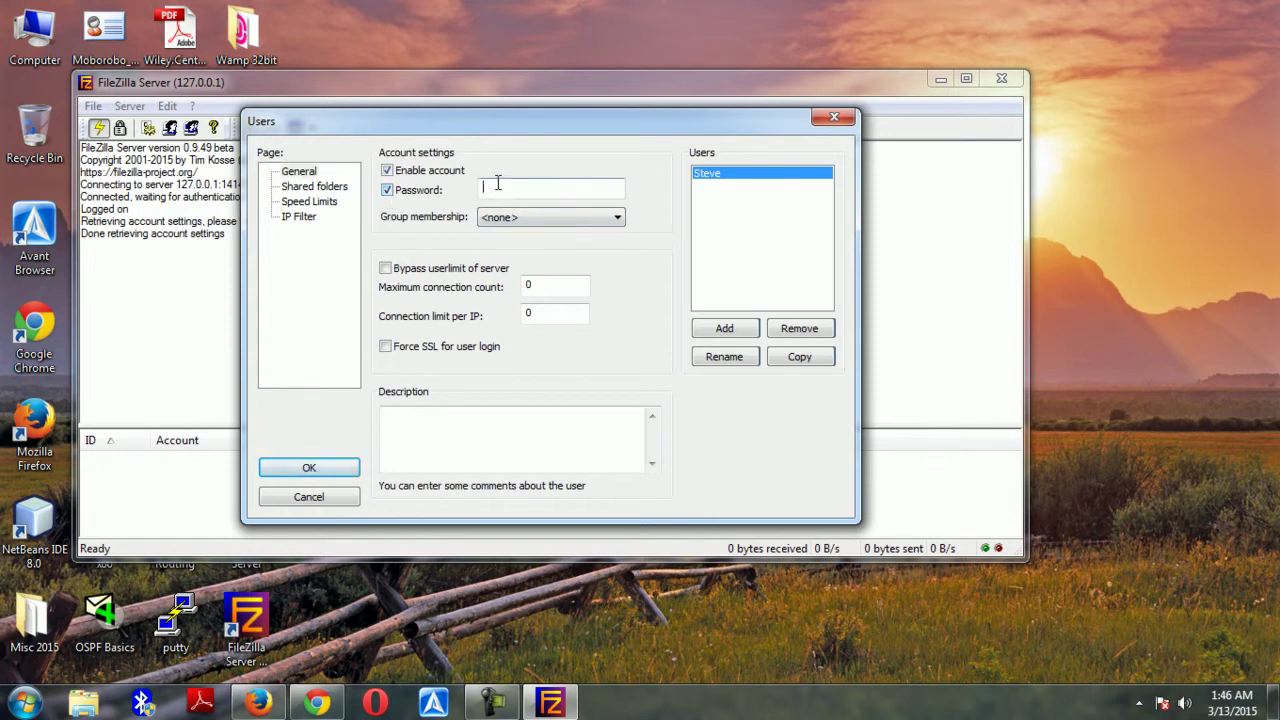
text(pass1)
Review the shared Music folder's full path, then save the user settings with OK
click(336, 188)
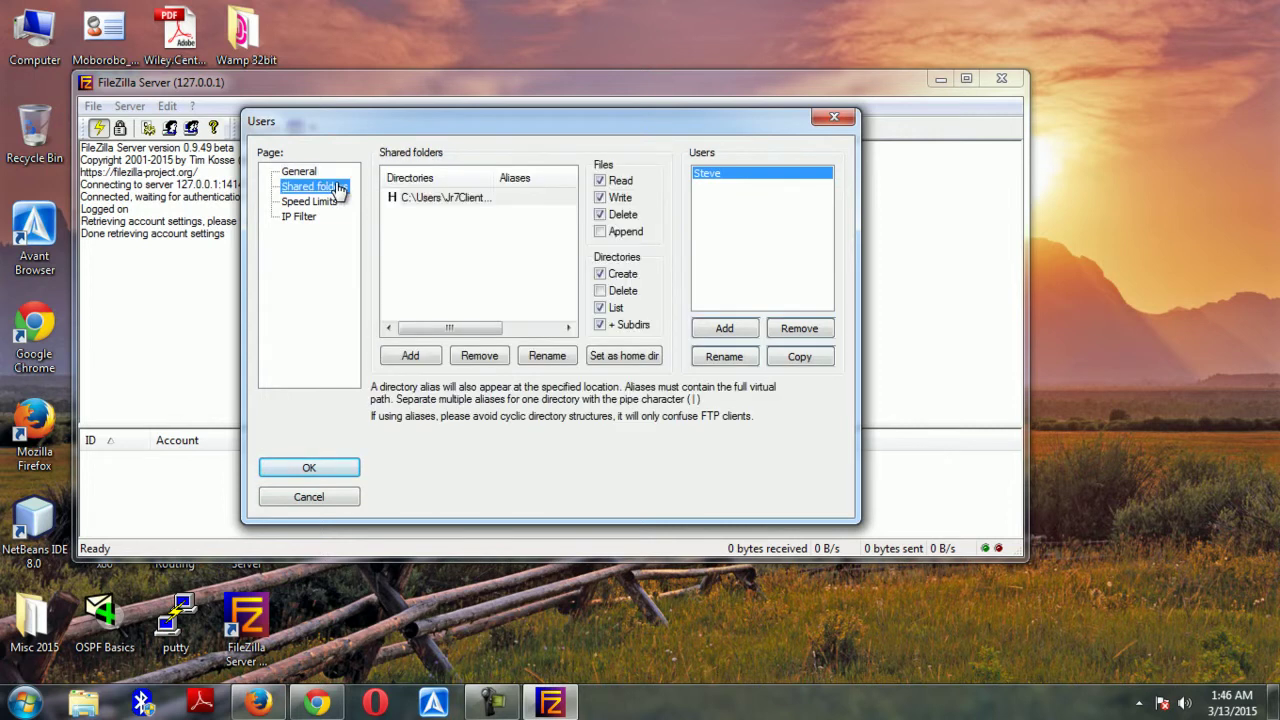
drag(491, 167, 558, 170)
click(444, 198)
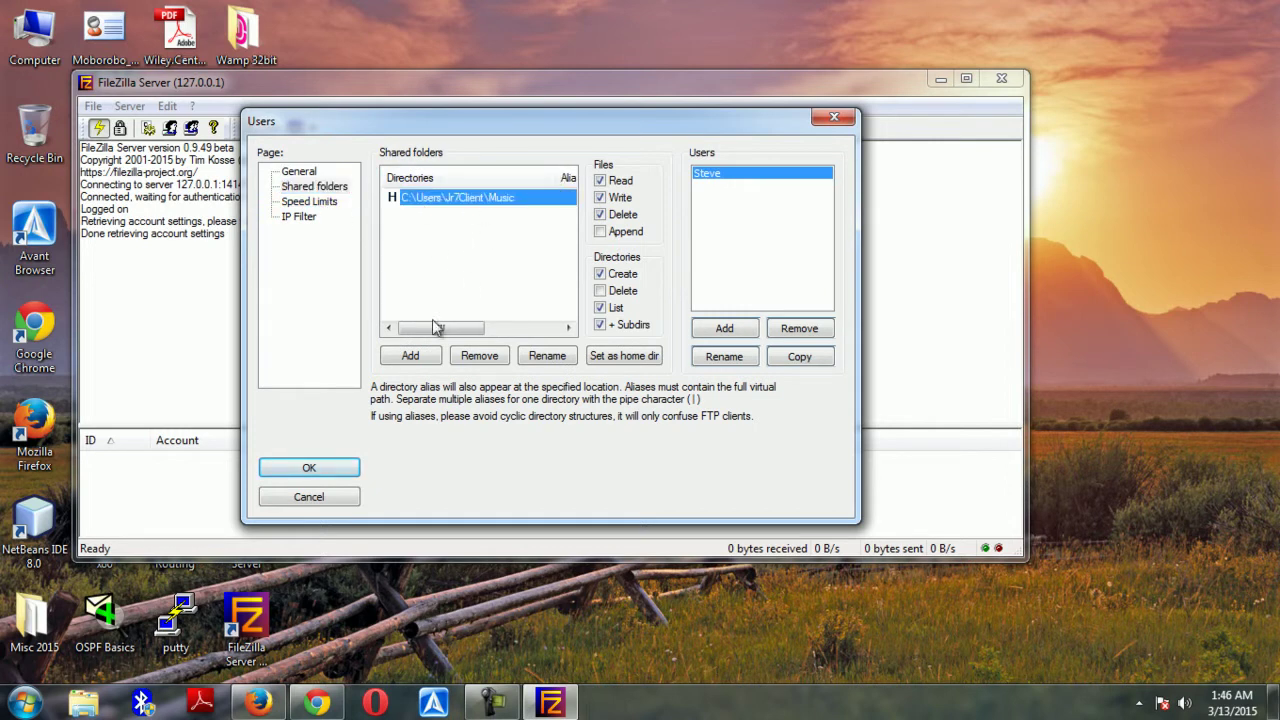
click(310, 176)
click(314, 189)
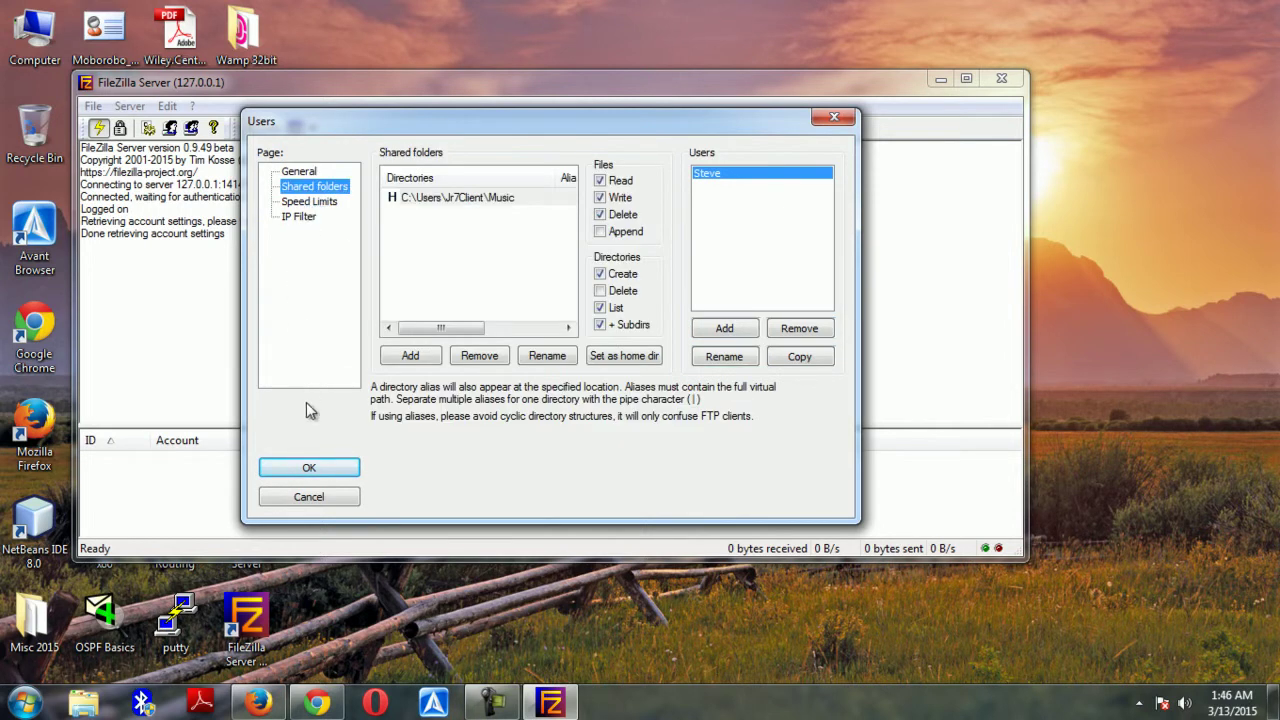
click(313, 466)
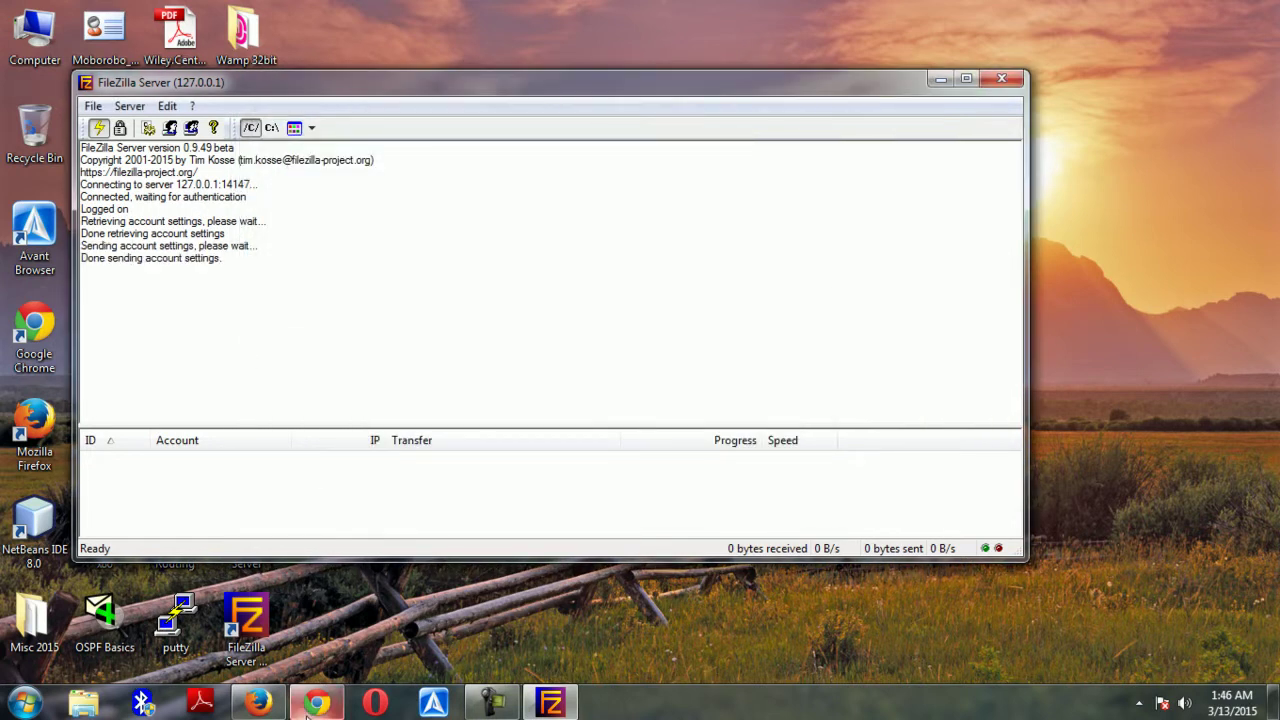
mouse_move(307, 712)
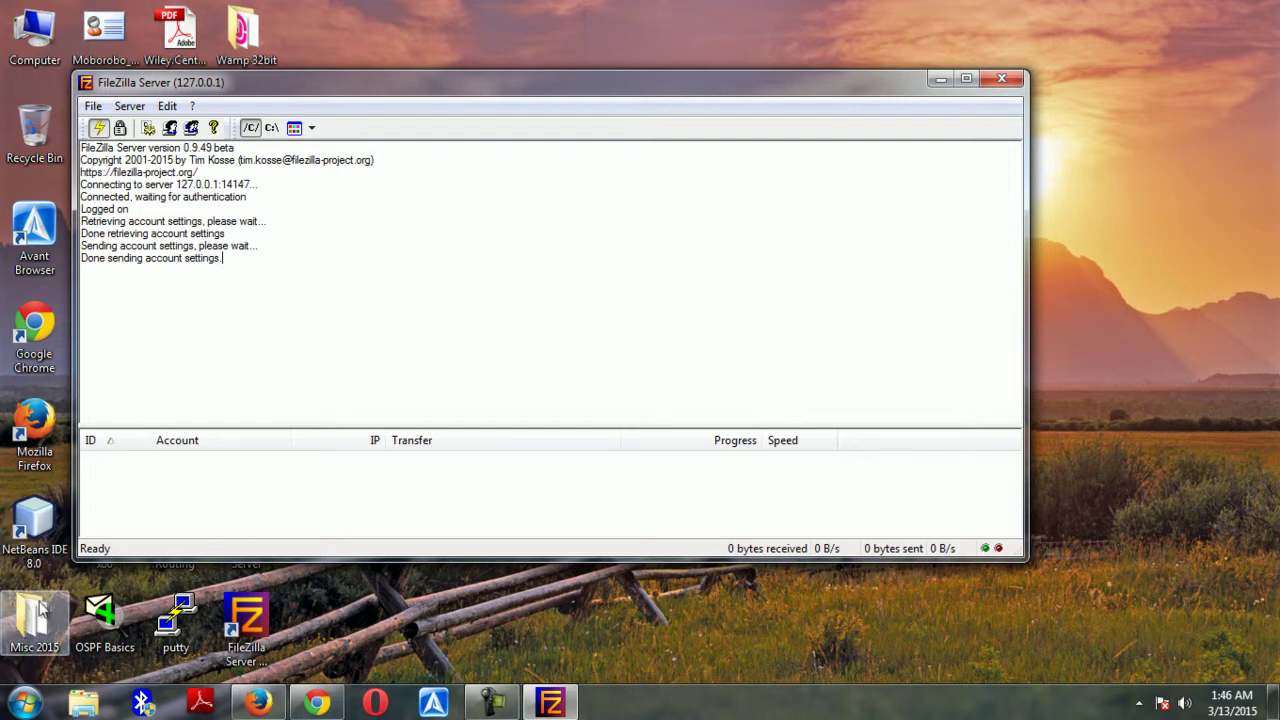
click(1138, 703)
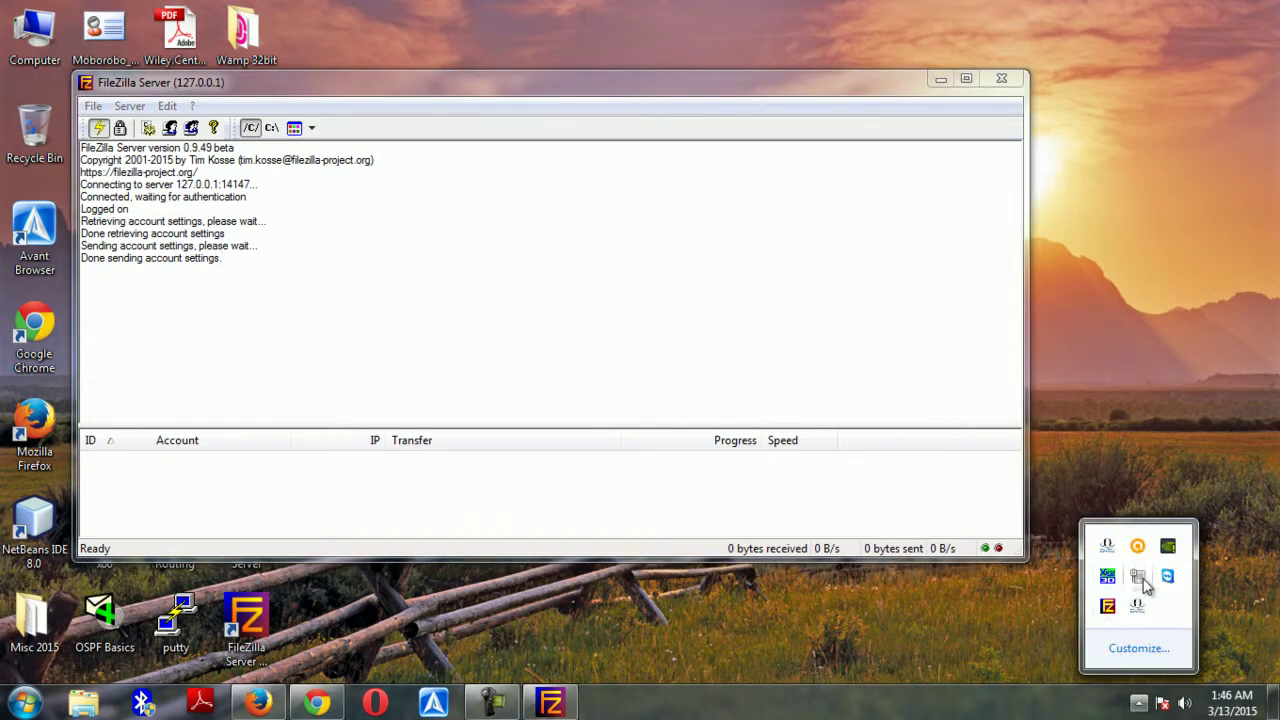
right_click(1137, 577)
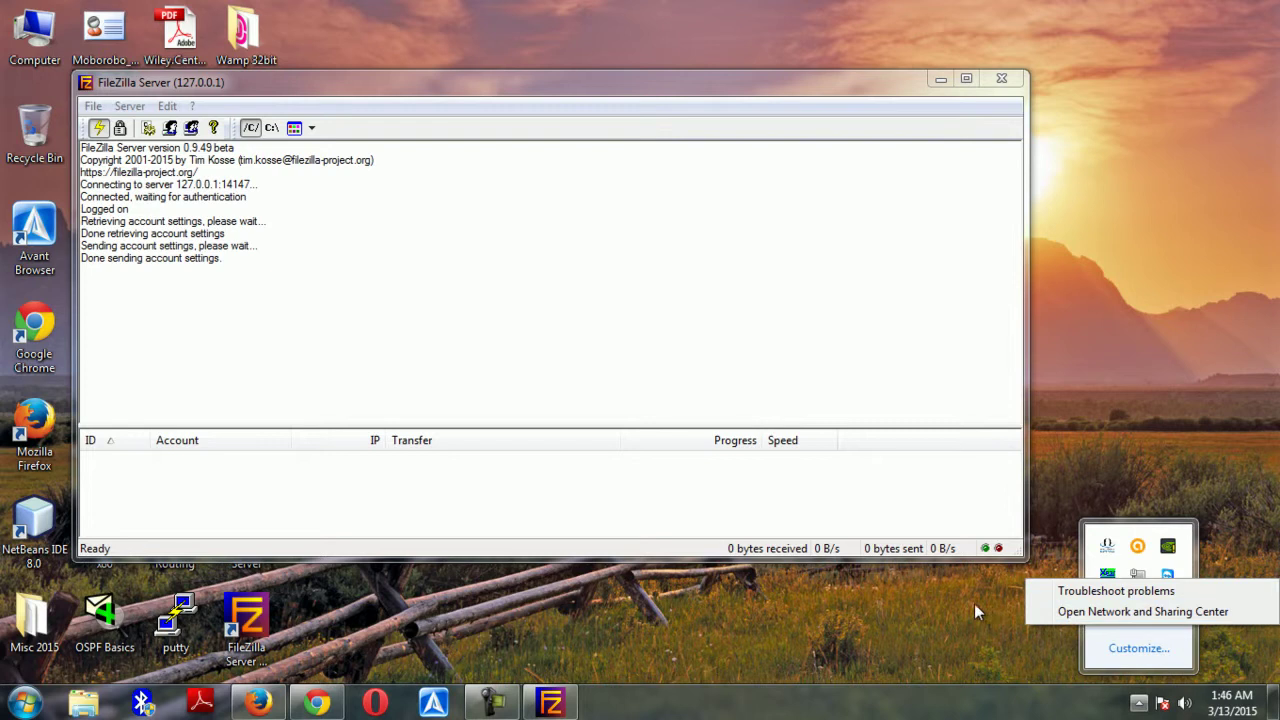
click(757, 614)
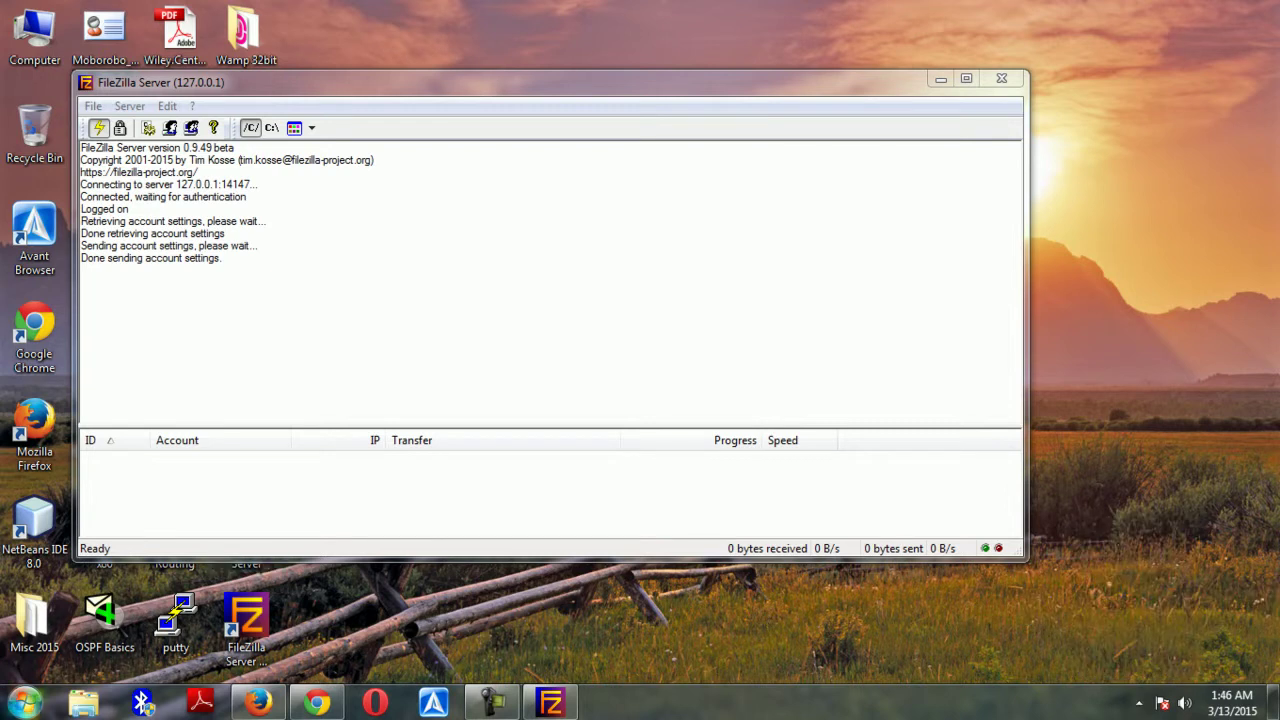
click(24, 703)
Open Command Prompt and run ipconfig, showing IPv4 192.168.1.3 and gateway 192.168.1.1
click(45, 656)
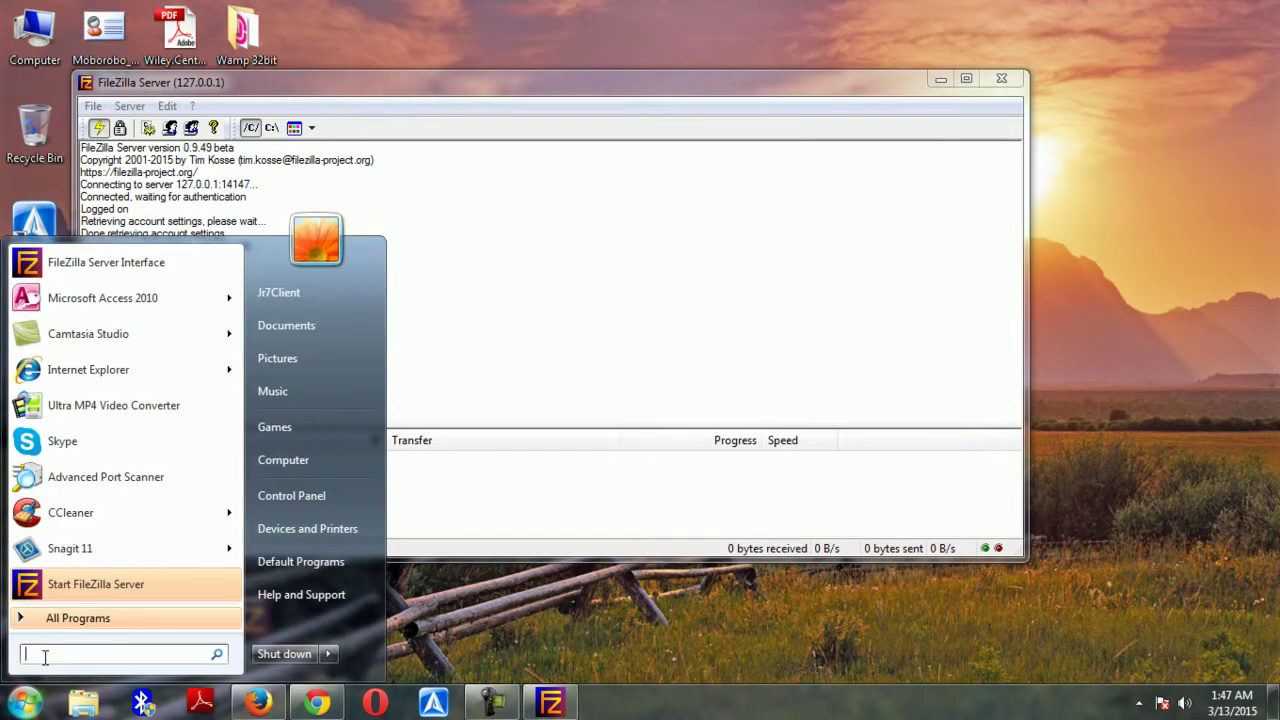
text(cmd)
key(Return)
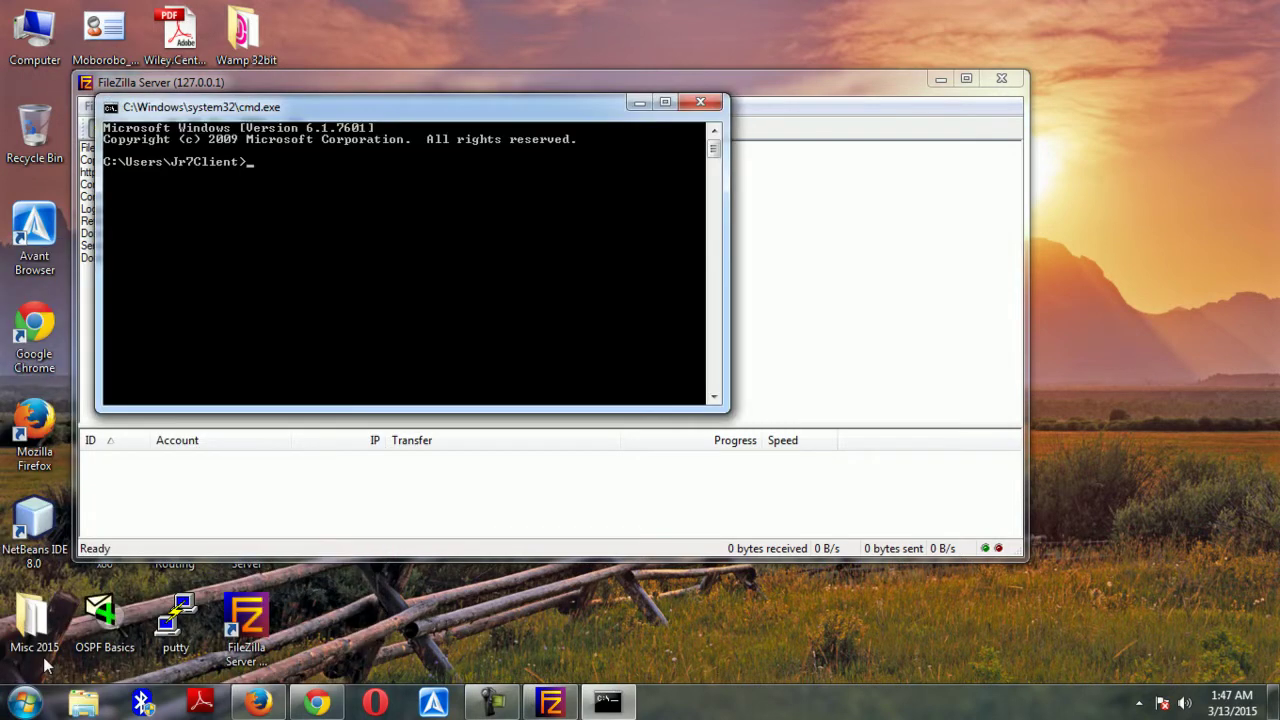
text(ipconfig)
key(Return)
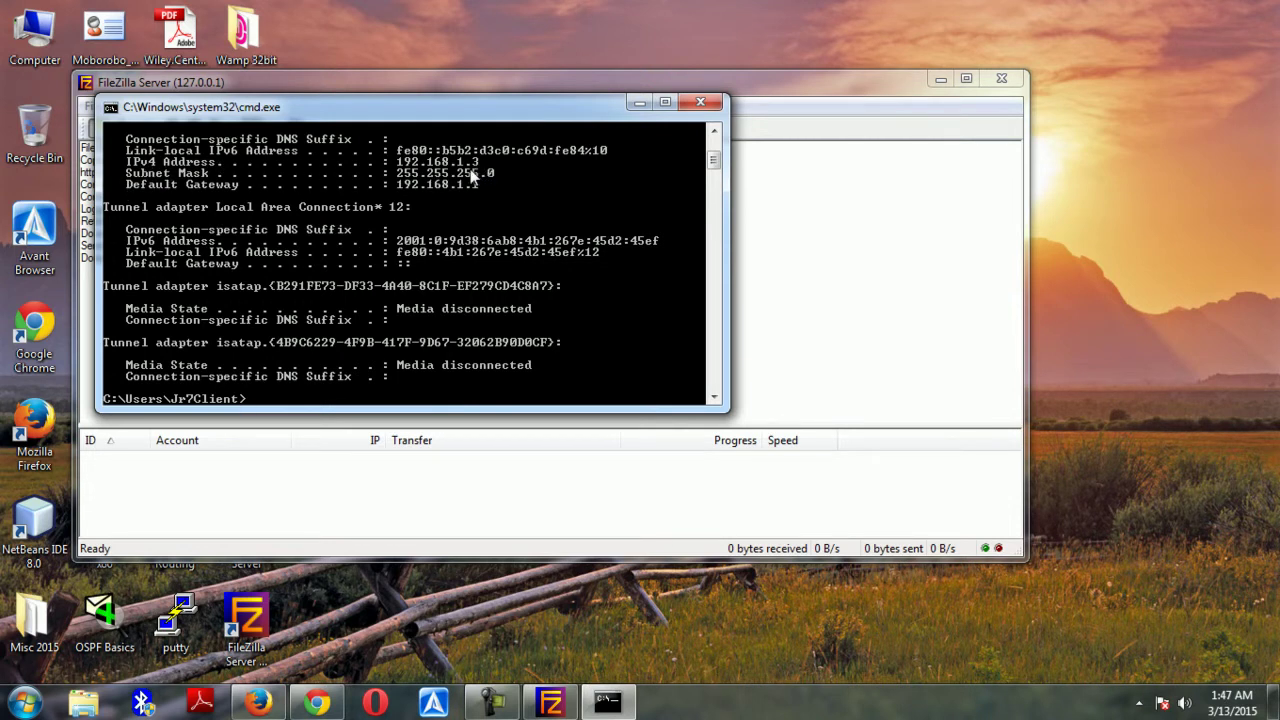
drag(465, 112, 678, 178)
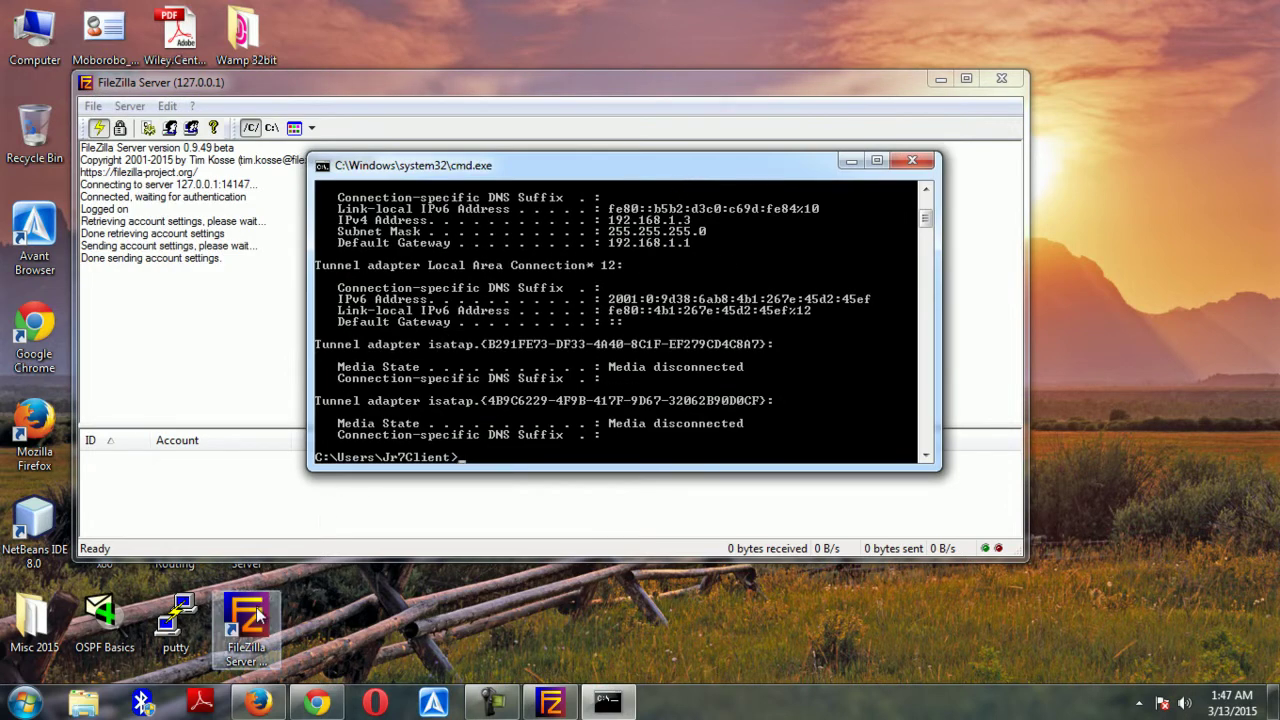
Load ftp://192.168.1.3 in Firefox's address bar, without the trailing slash
click(258, 702)
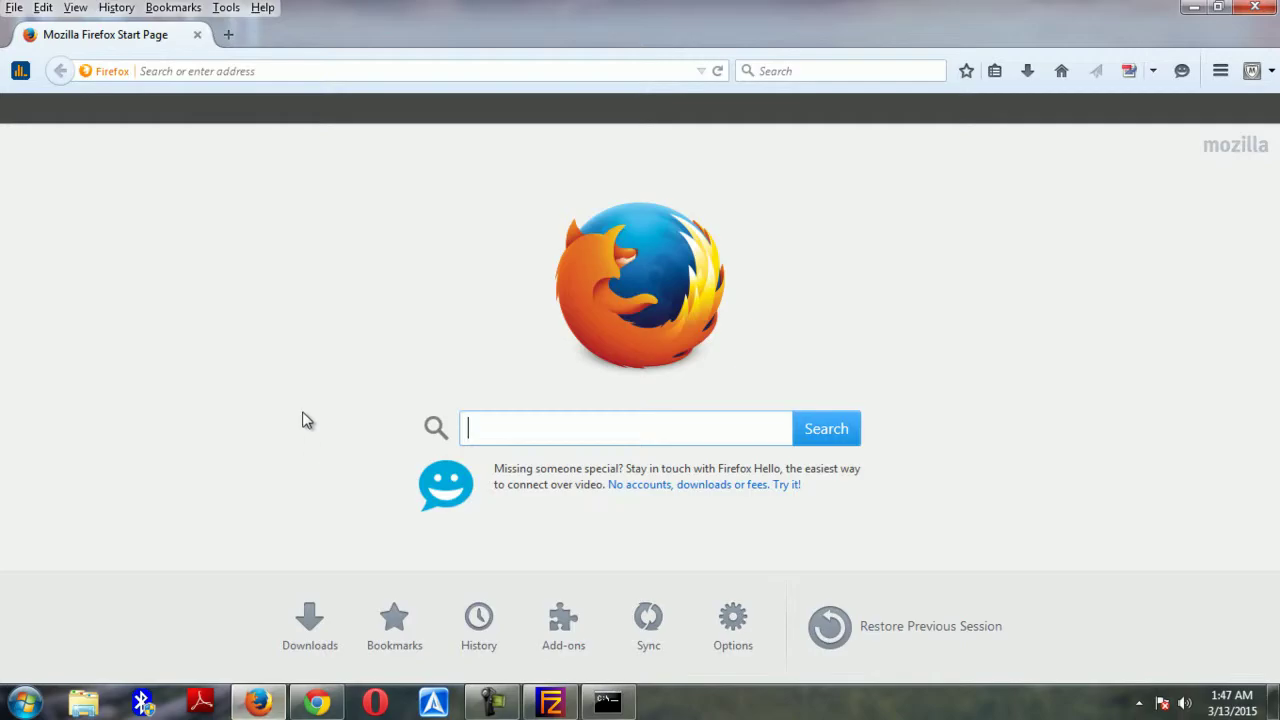
click(236, 70)
text(ftp://)
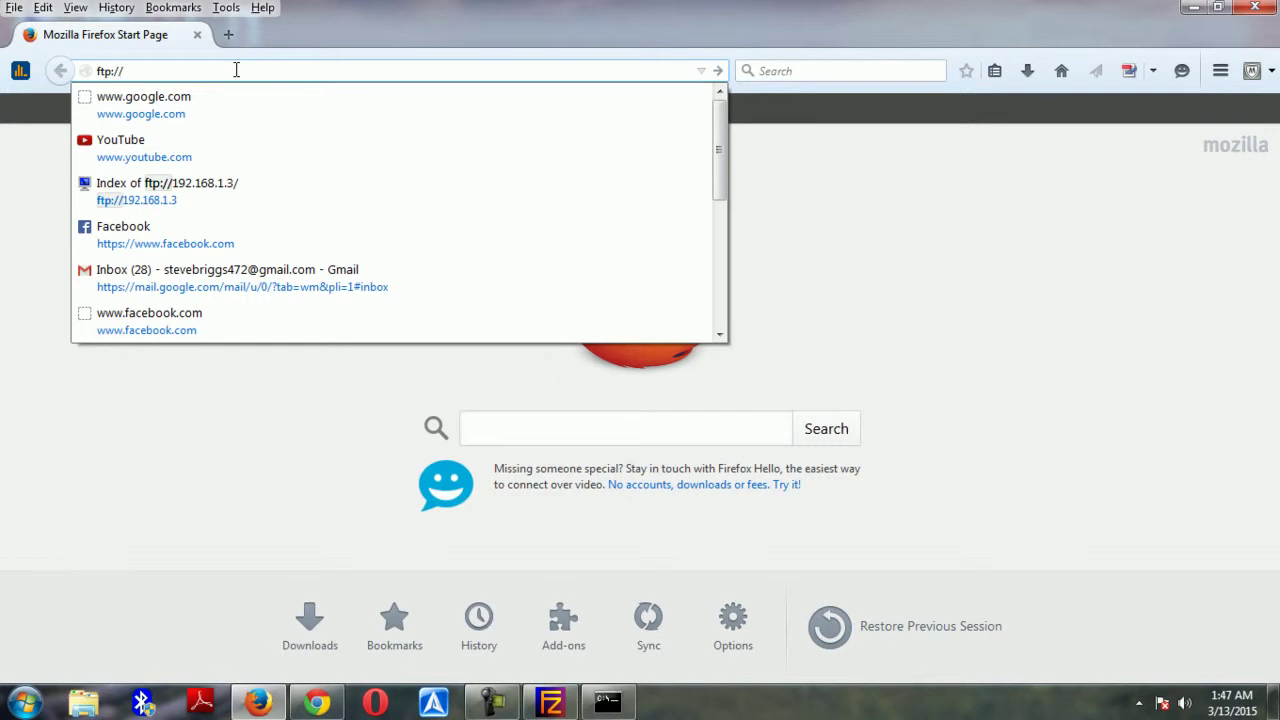
text(192.168)
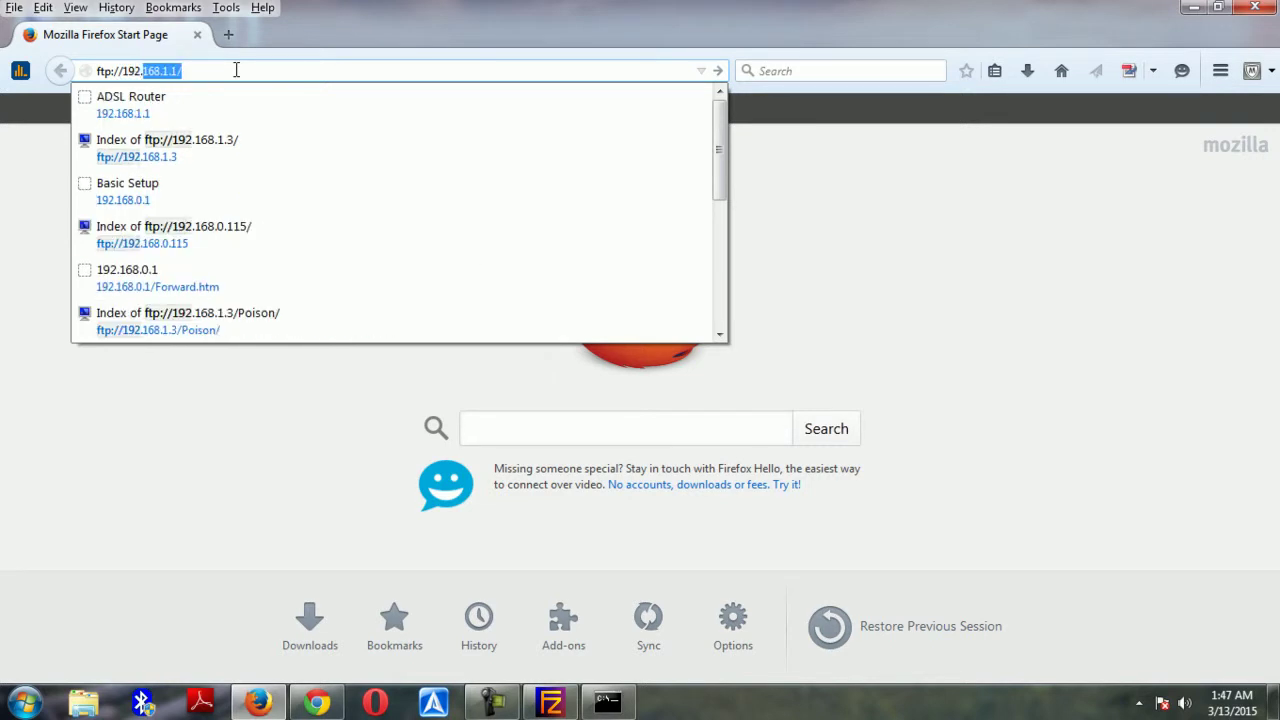
text(.1.3)
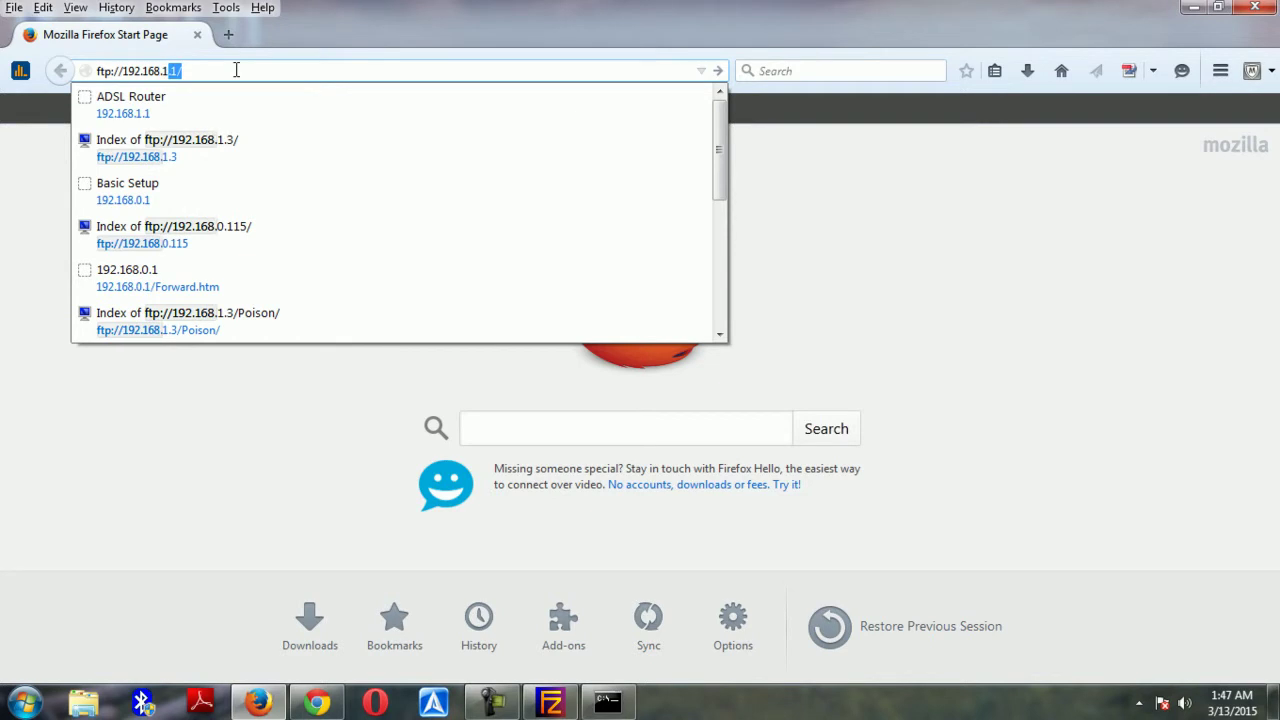
key(BackSpace)
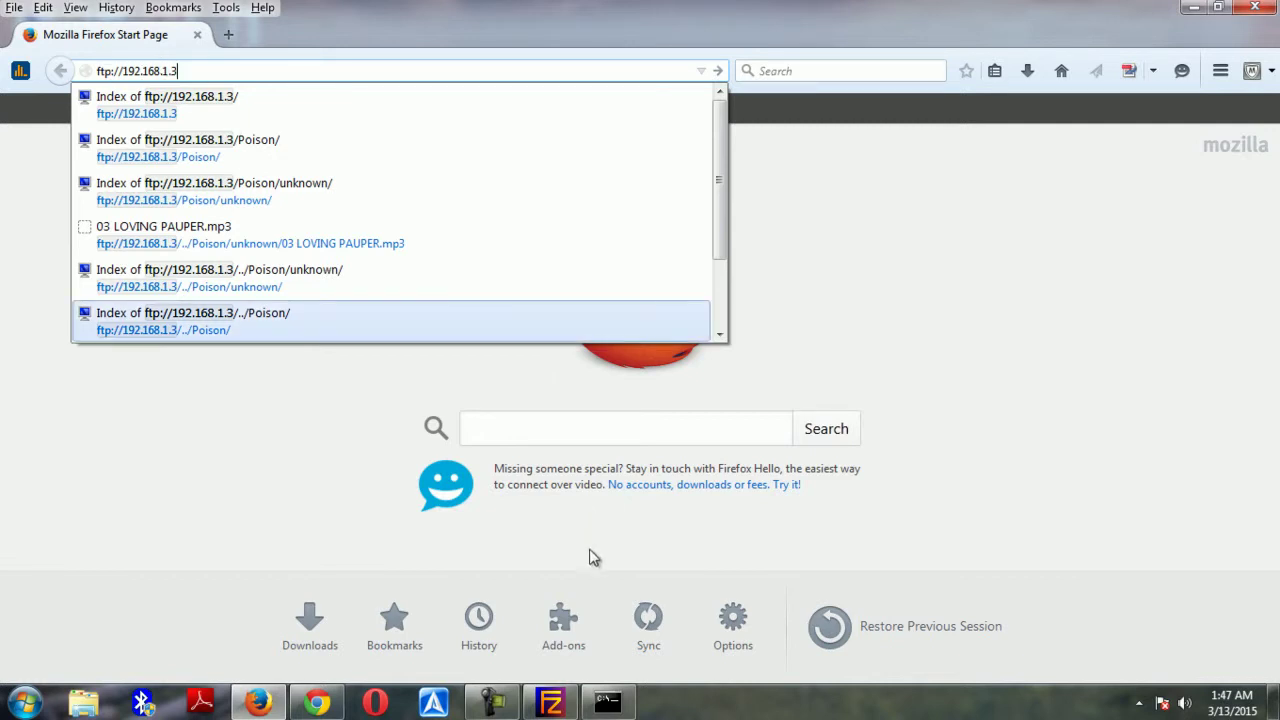
click(608, 702)
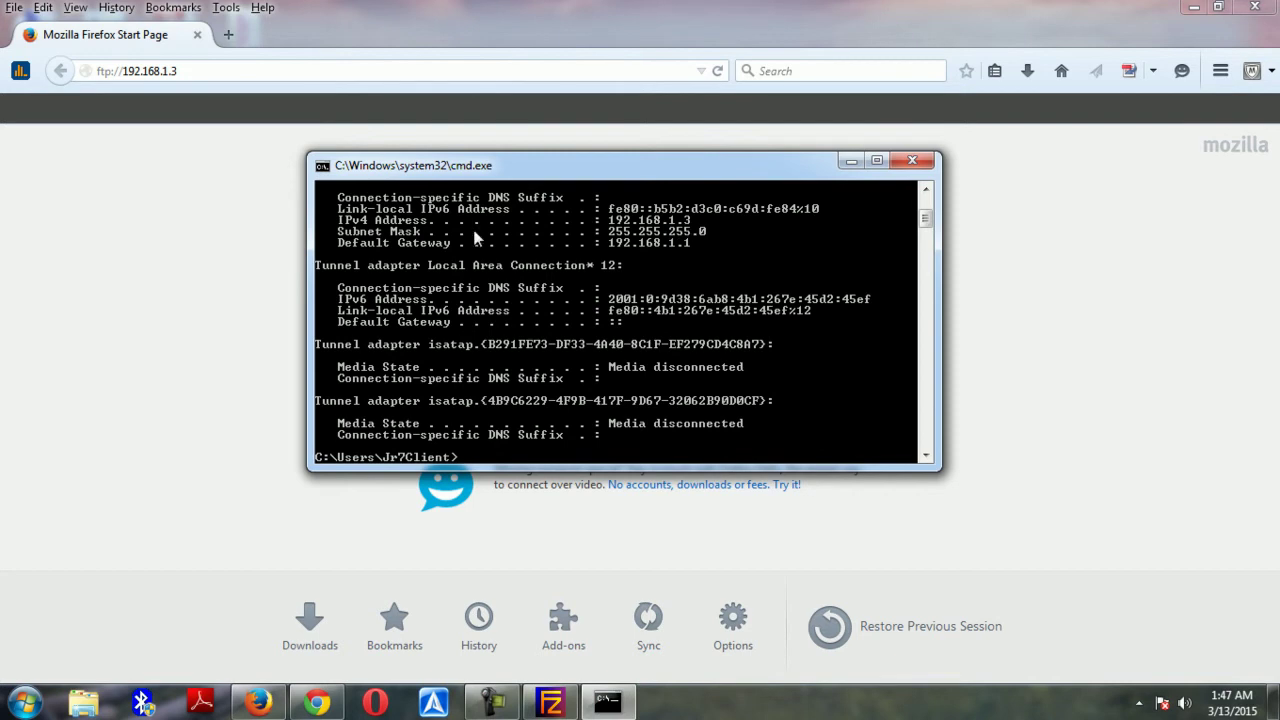
click(211, 78)
click(211, 78)
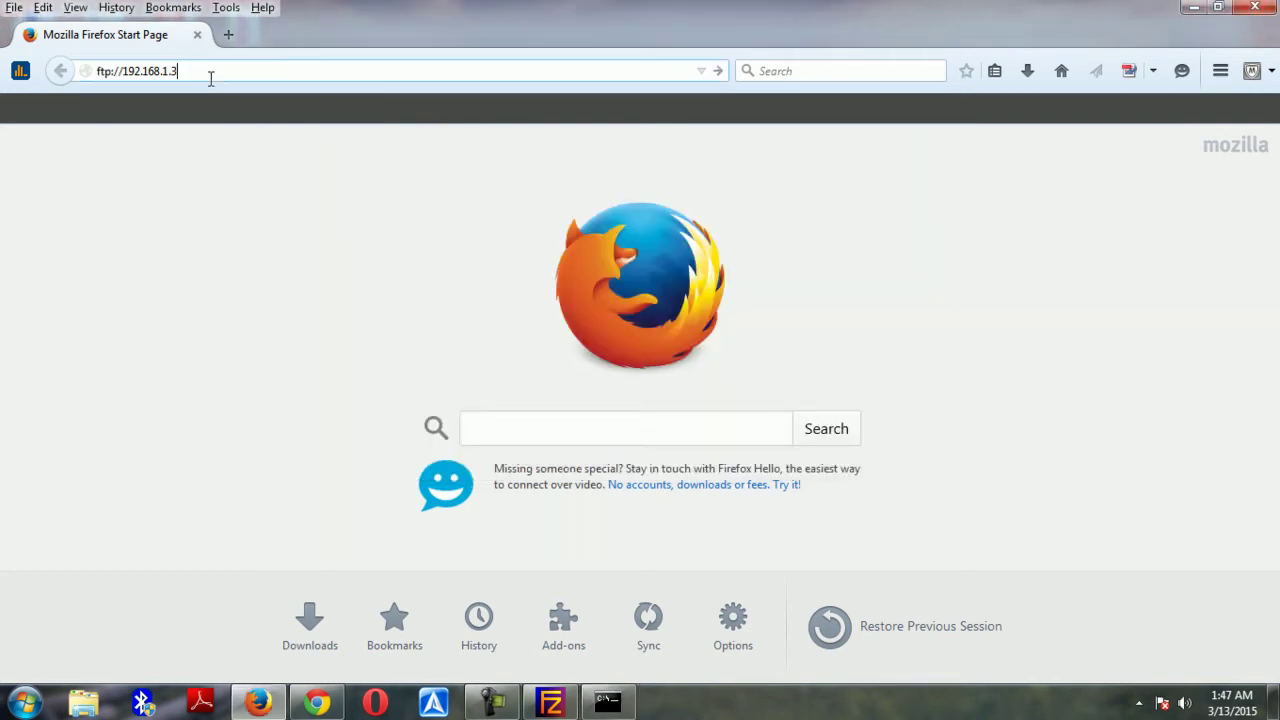
key(Return)
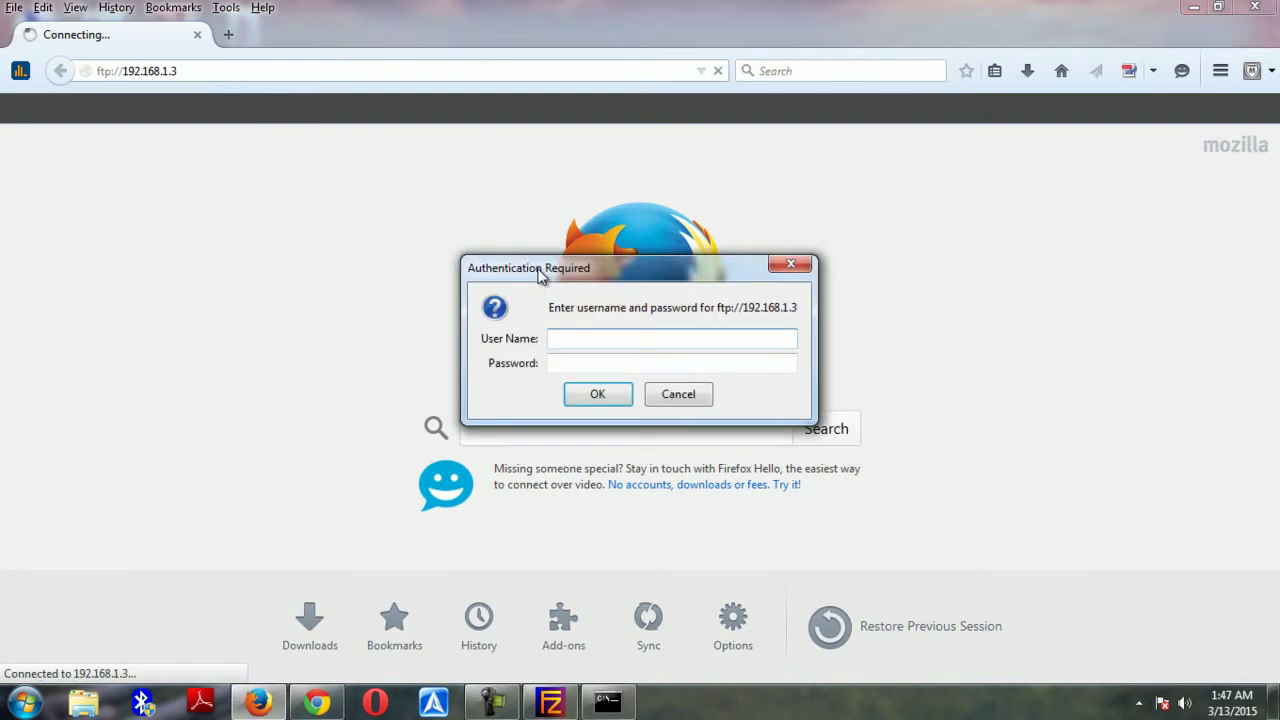
Check the user account details in FileZilla Server's Users settings
drag(548, 276, 453, 301)
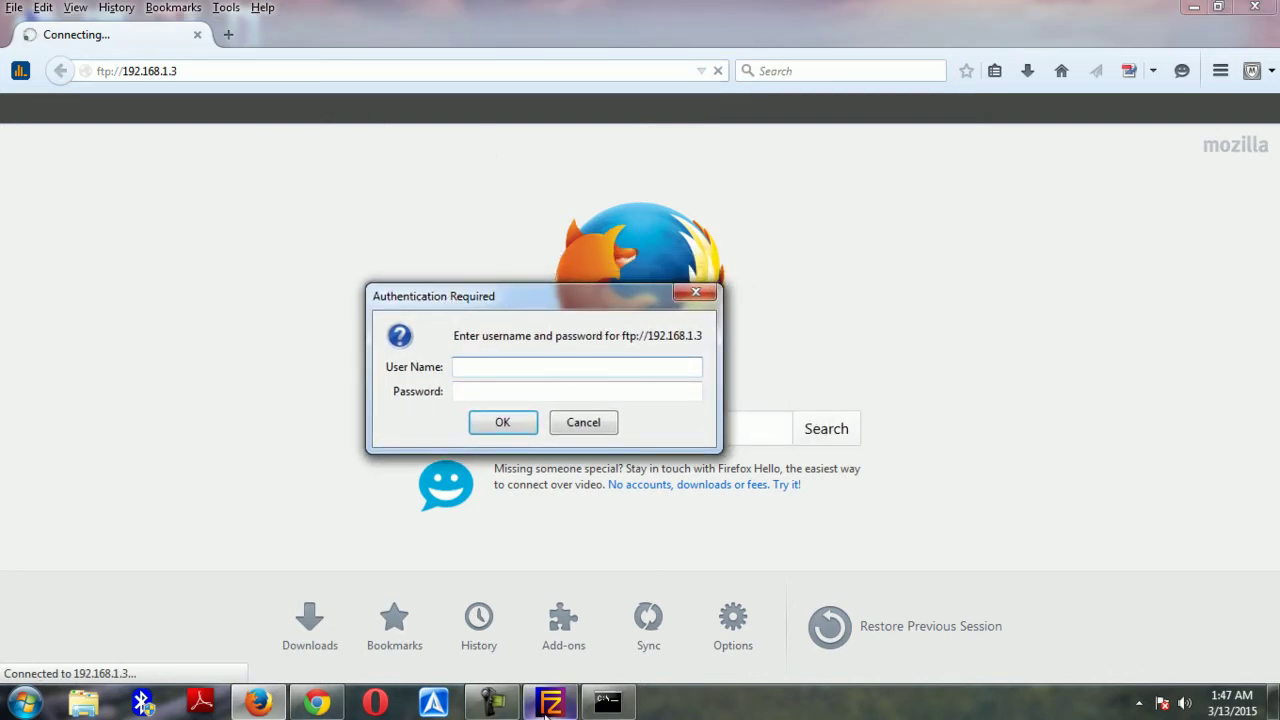
click(550, 702)
click(167, 106)
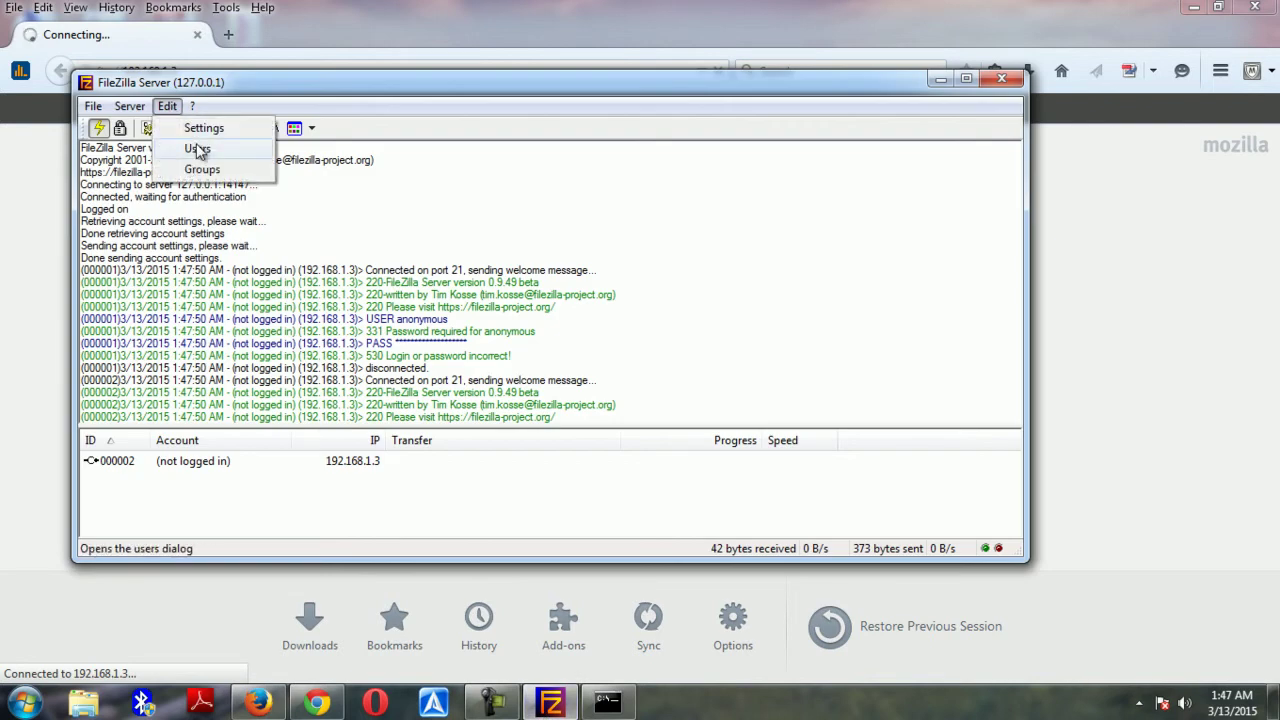
click(194, 143)
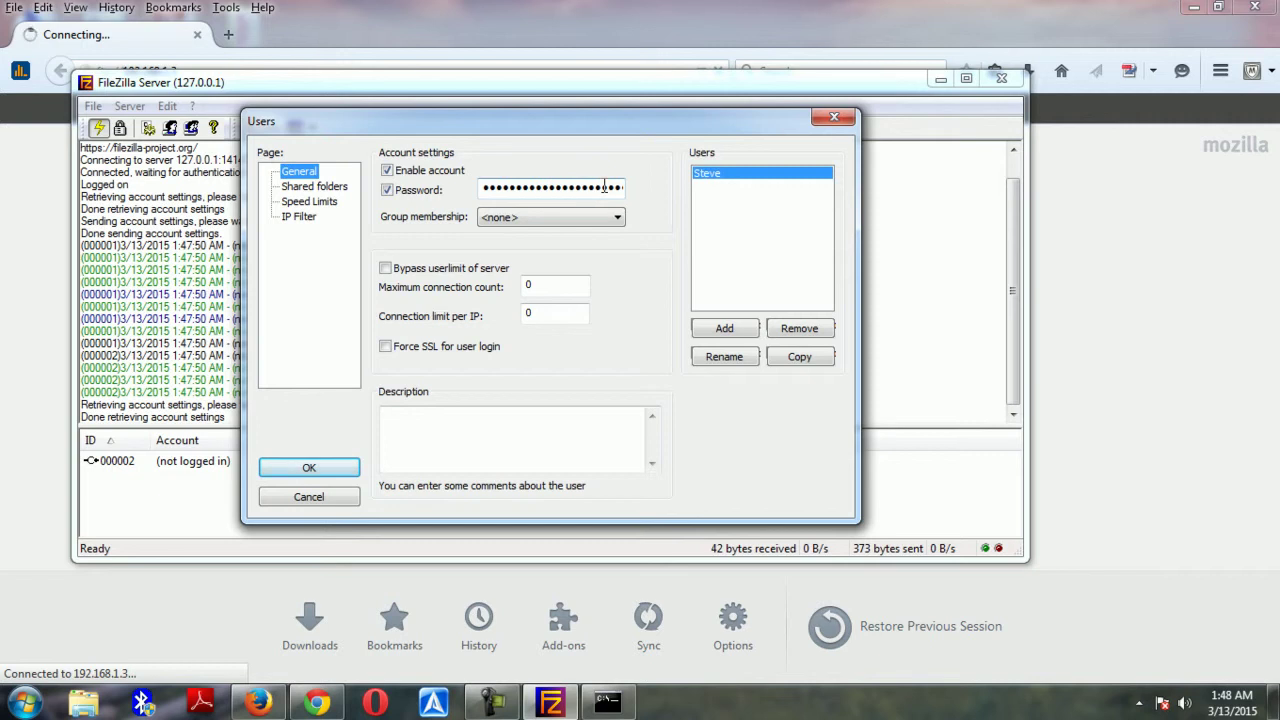
Enter the FTP user name and password in Firefox's login prompt and submit
click(186, 611)
click(506, 363)
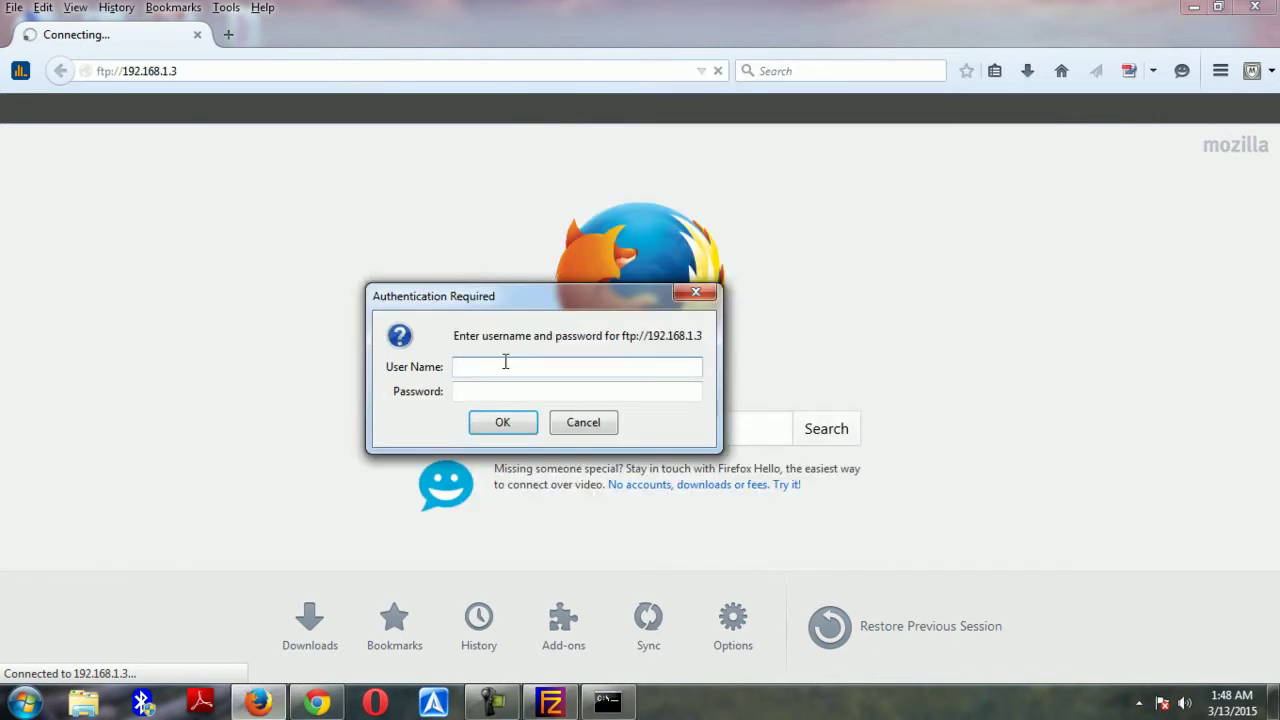
text(Steve)
key(Tab)
text(*****)
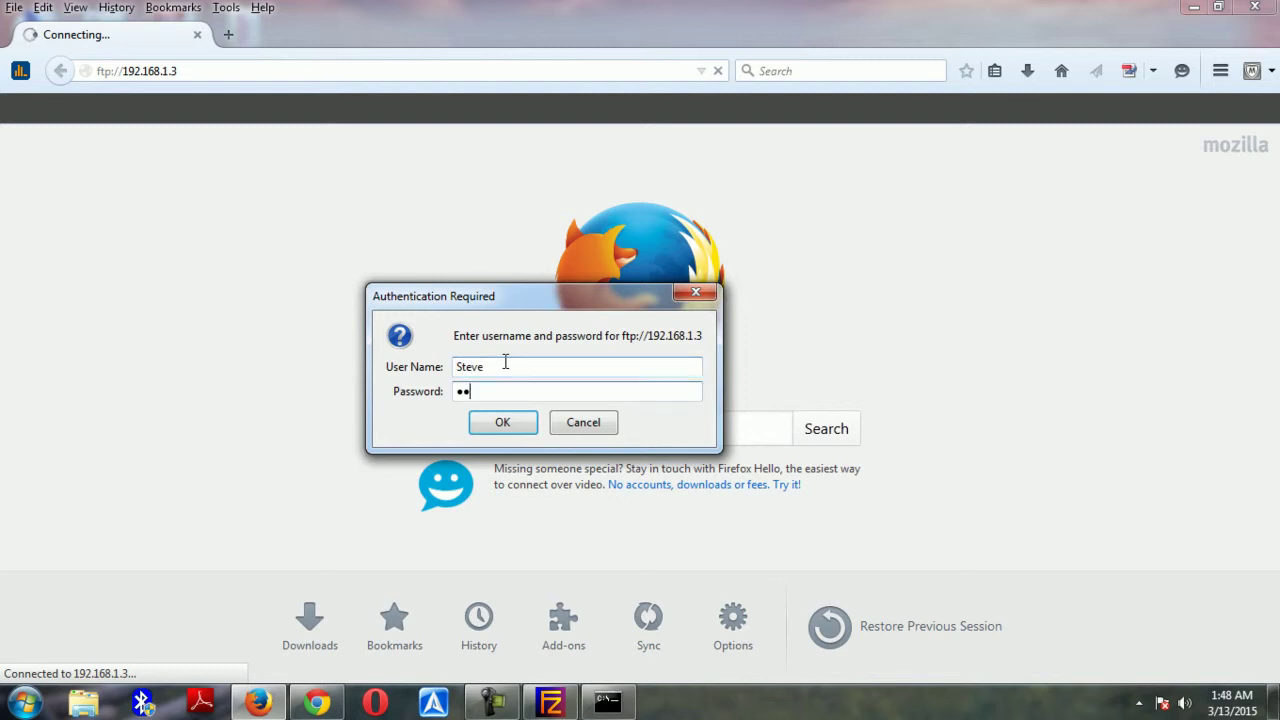
key(Return)
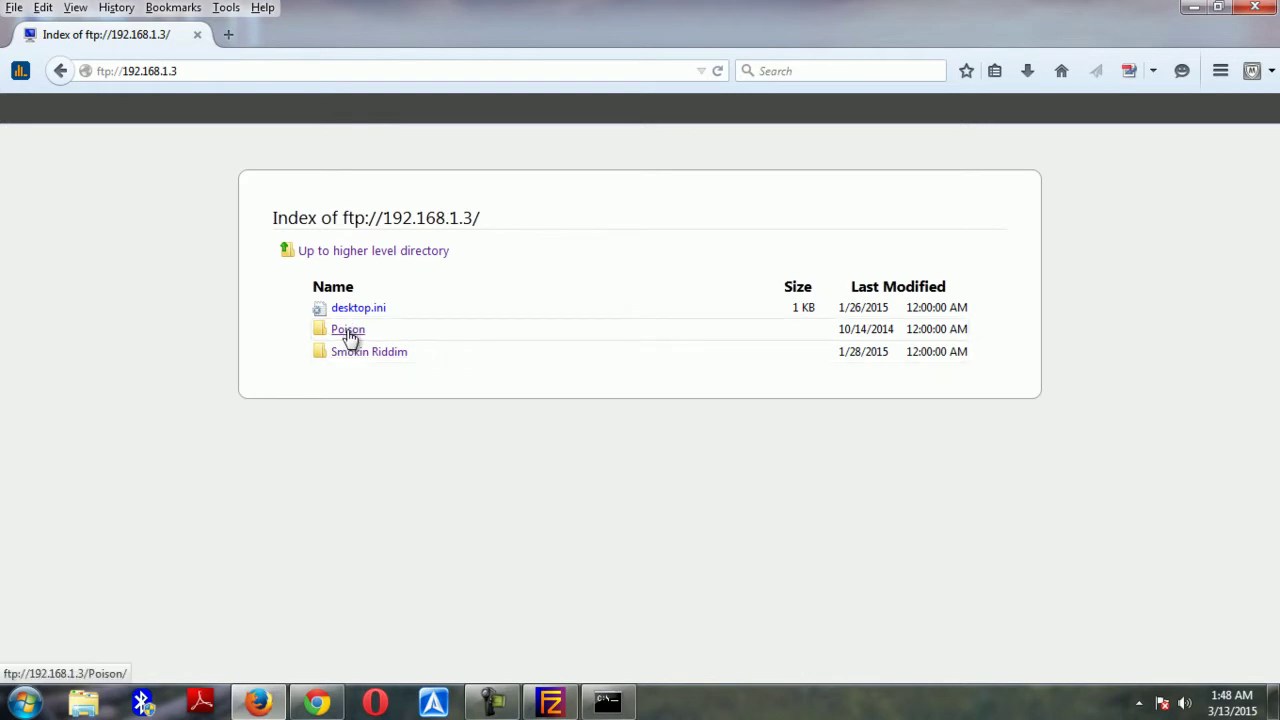
Browse into Poison/unknown to view the mp3 files, go back to the top folder, and minimize Firefox
click(348, 333)
click(355, 335)
scroll(356, 333, down, 3)
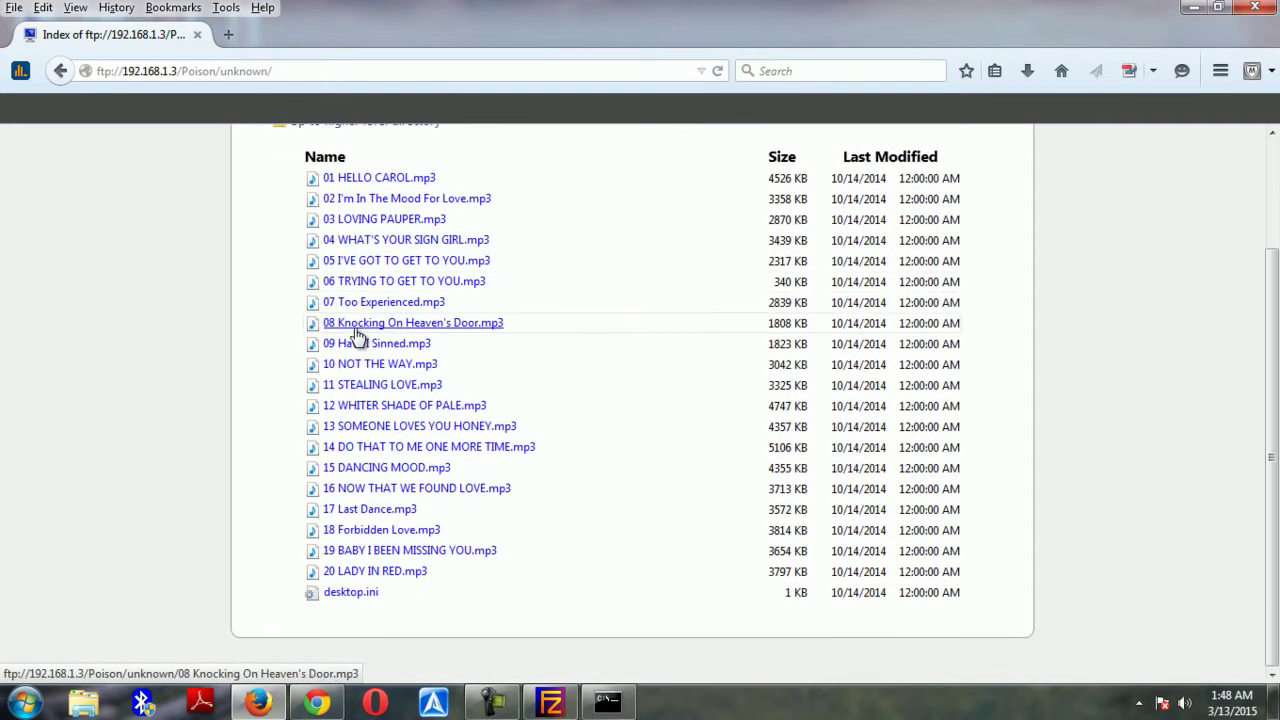
scroll(357, 335, up, 2)
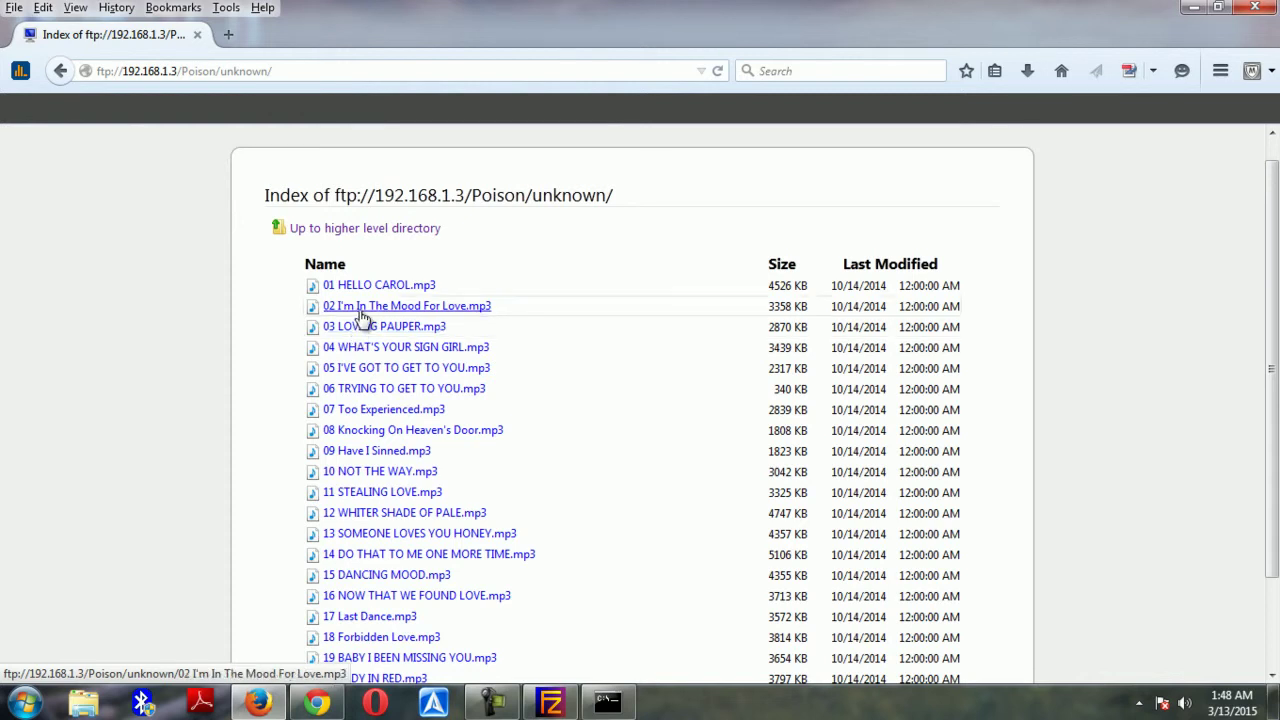
click(349, 234)
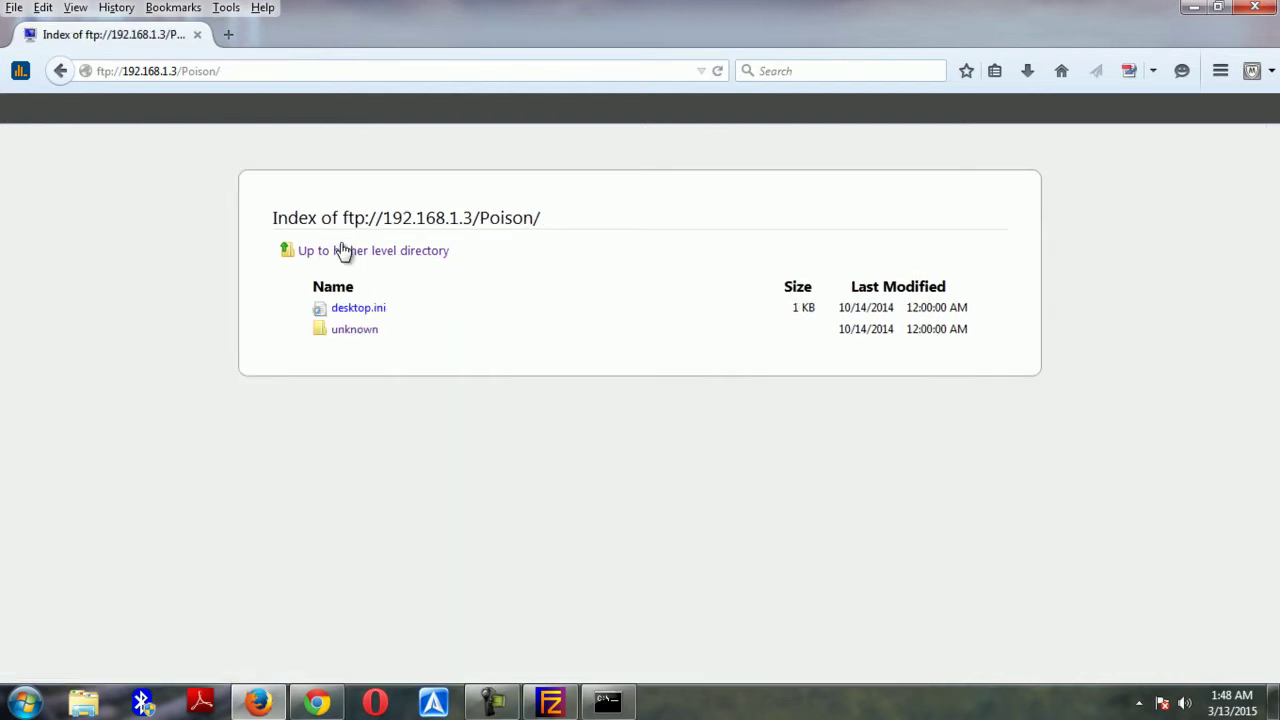
click(374, 251)
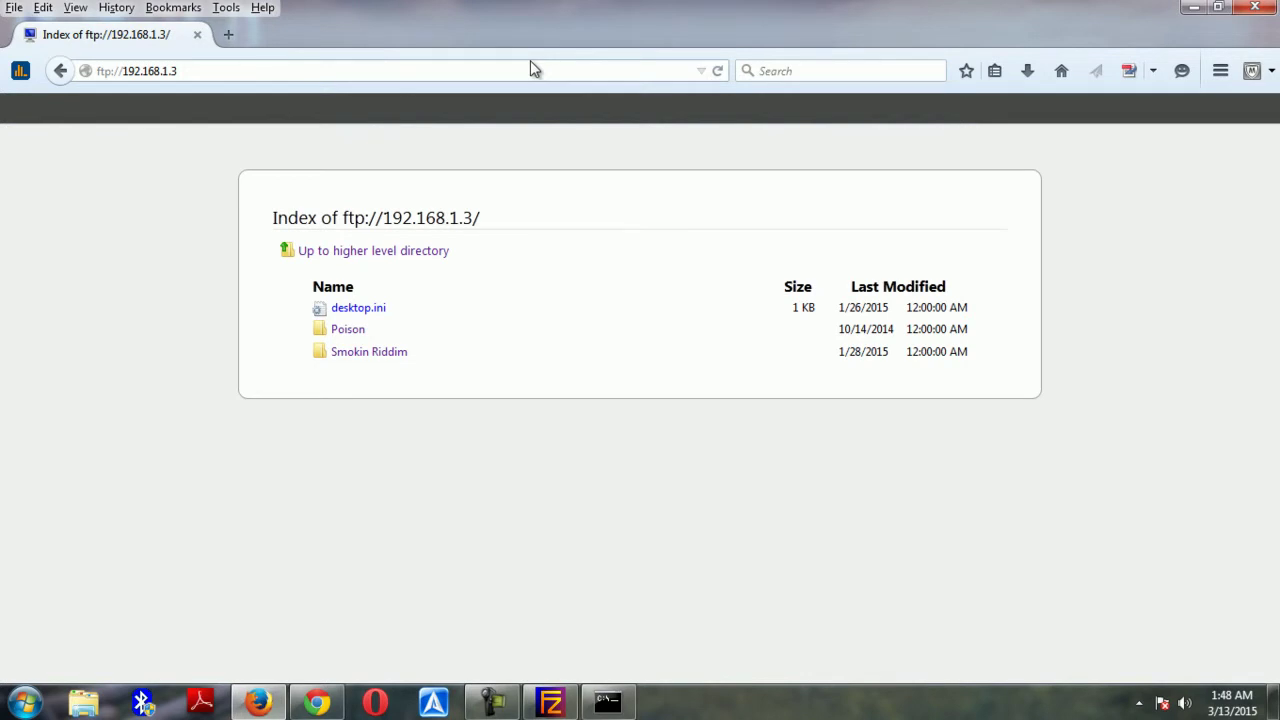
click(1196, 8)
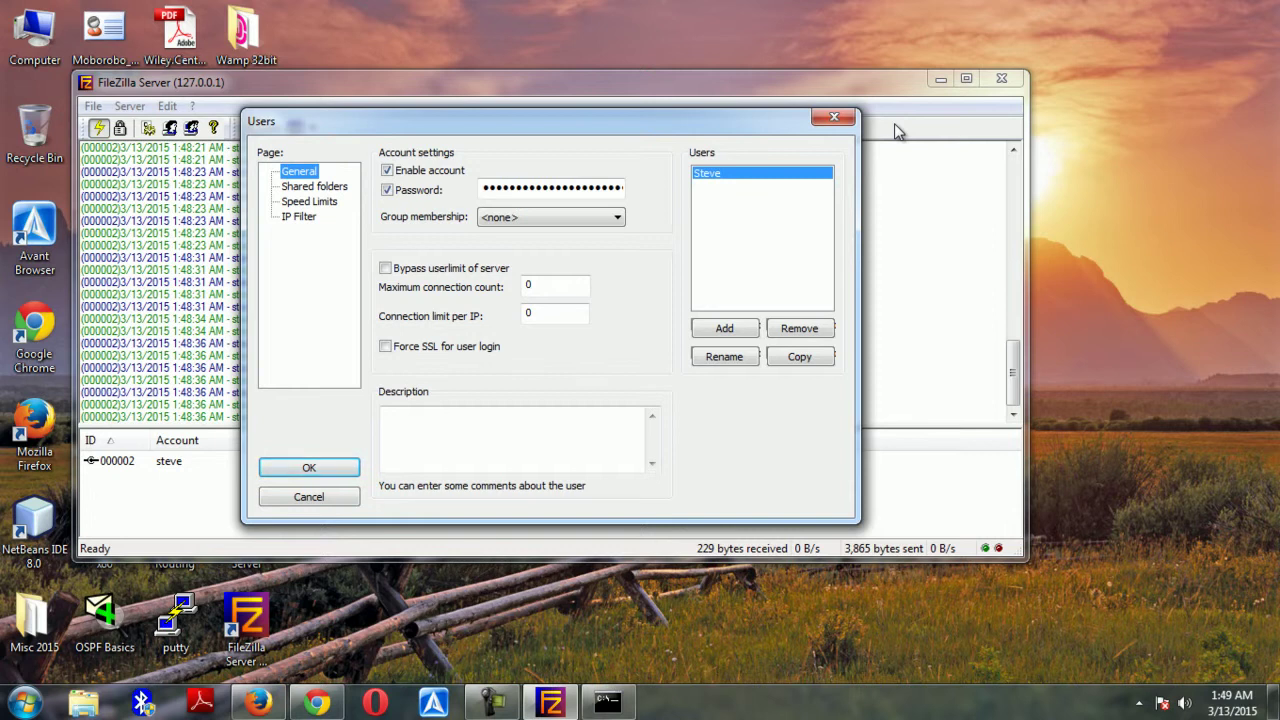
Switch between Chrome and Firefox, ending on Firefox's FTP listing of 192.168.1.3
click(322, 704)
click(258, 704)
click(313, 705)
click(258, 704)
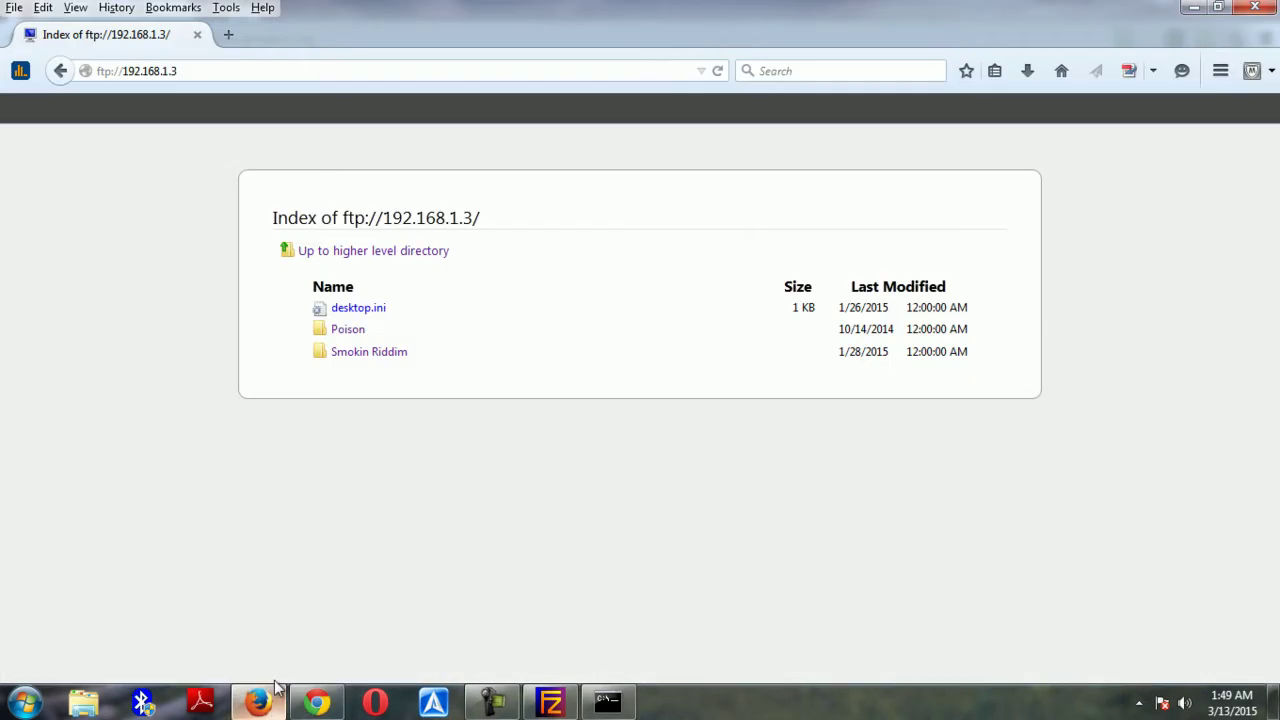
In a new tab, search Google for whatismyip and open the What Is My IP result
click(230, 40)
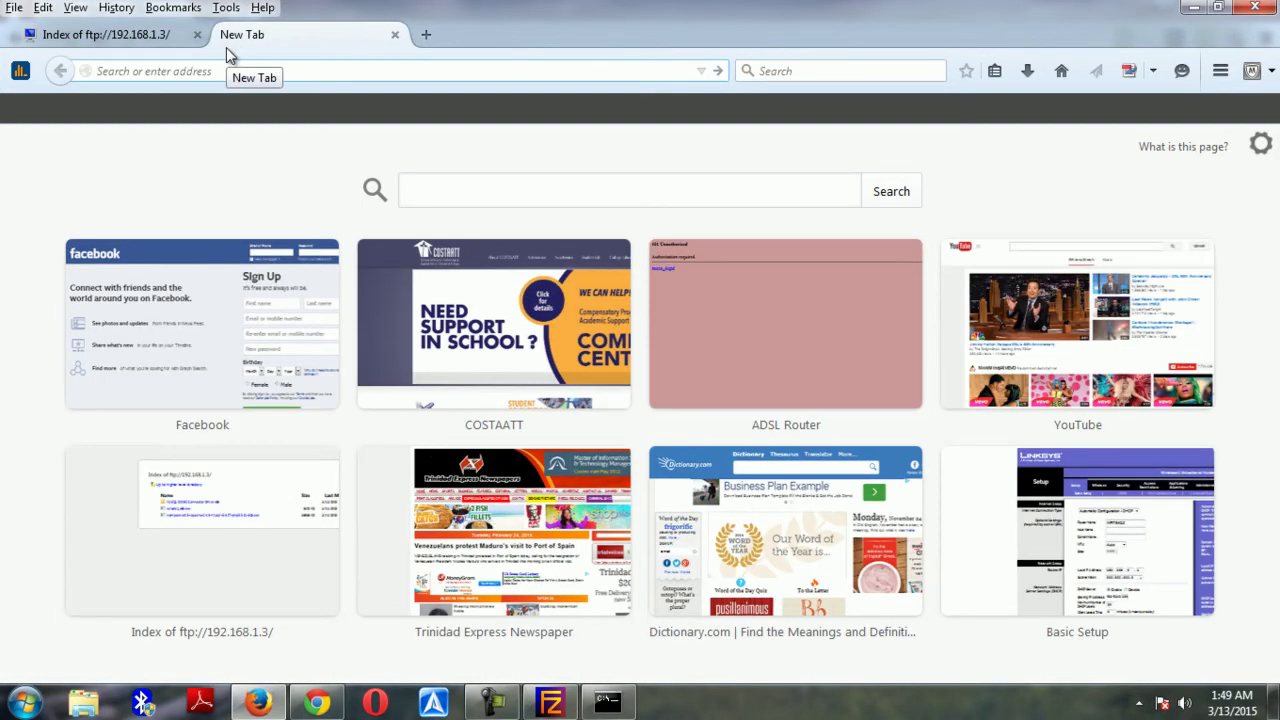
text(google.com/)
key(Return)
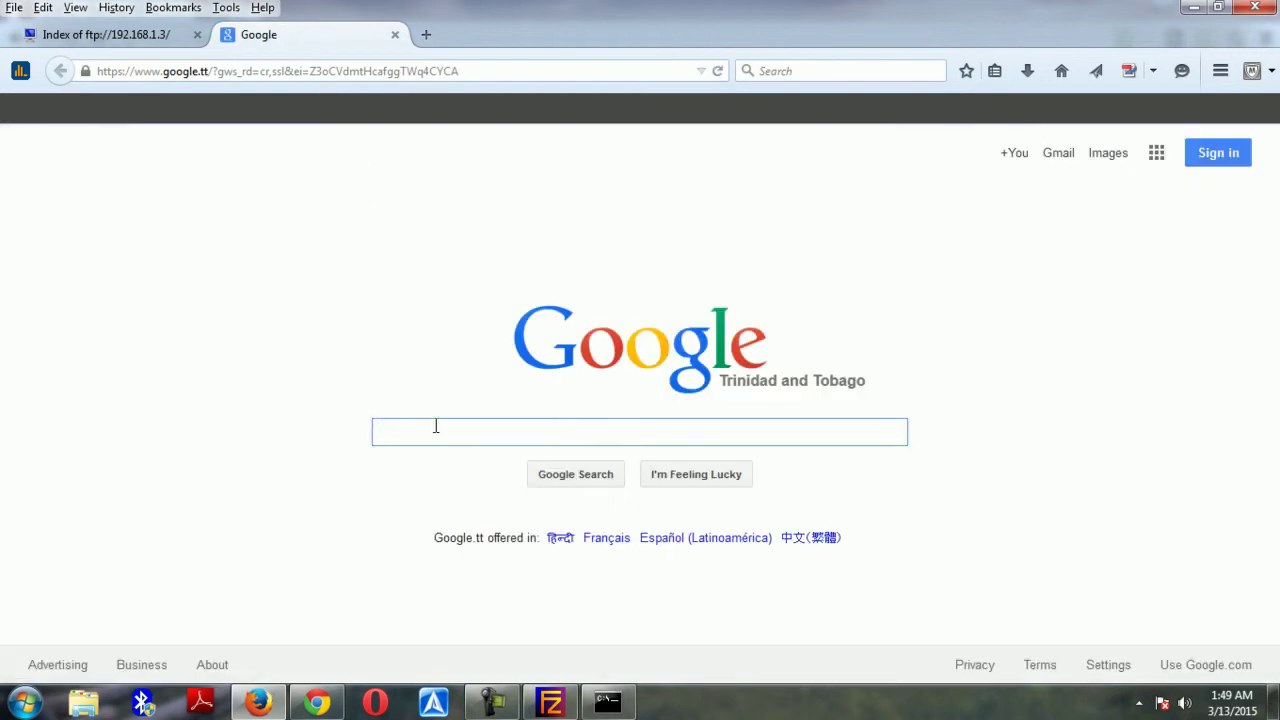
text(w)
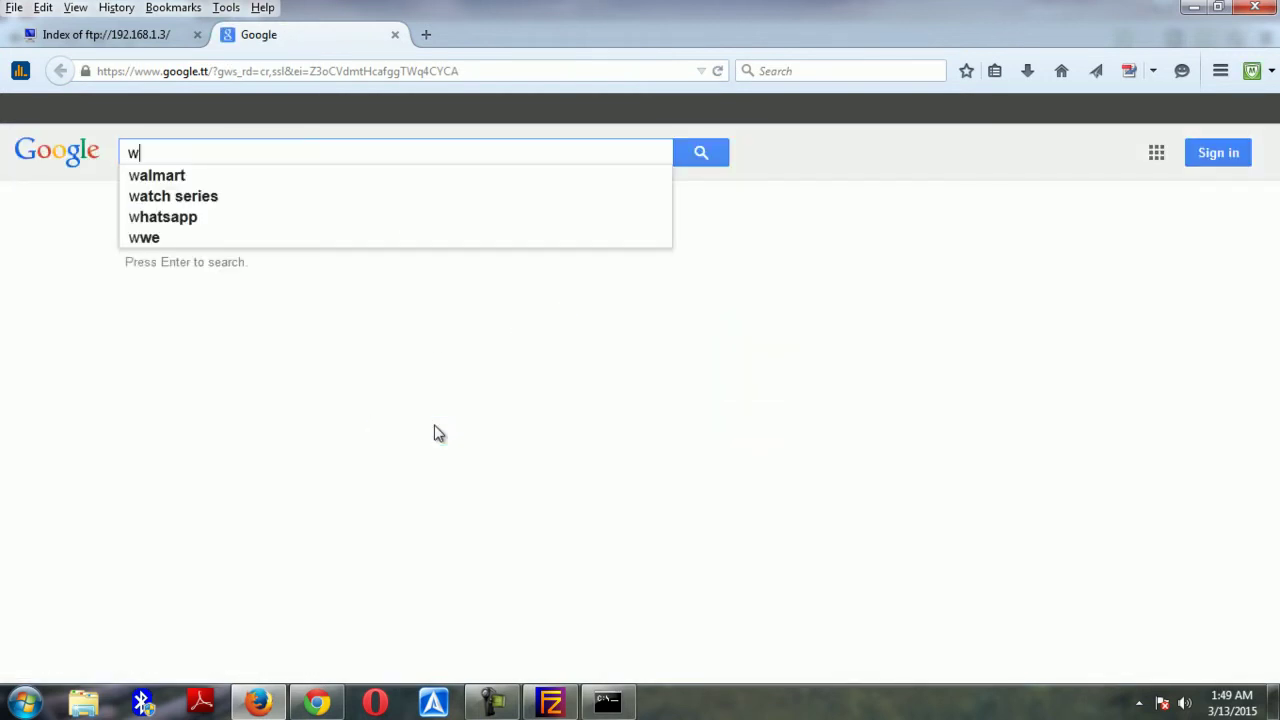
text(hat)
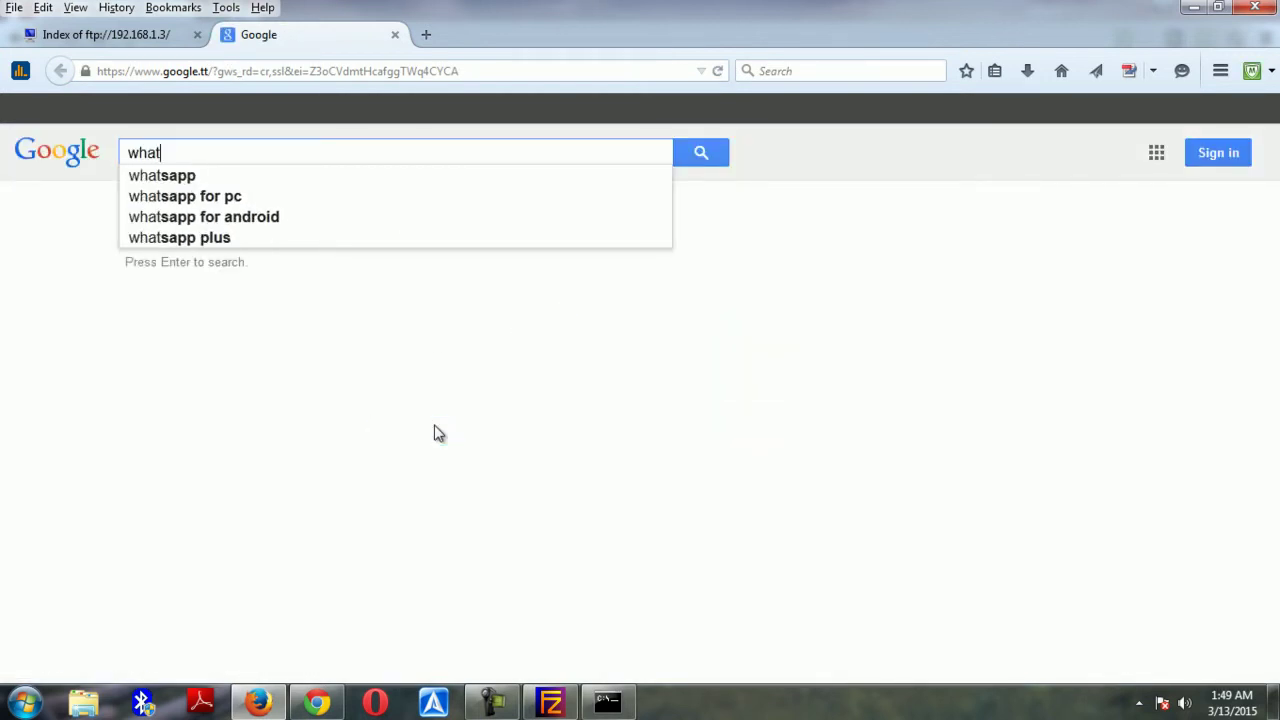
text(ismyip)
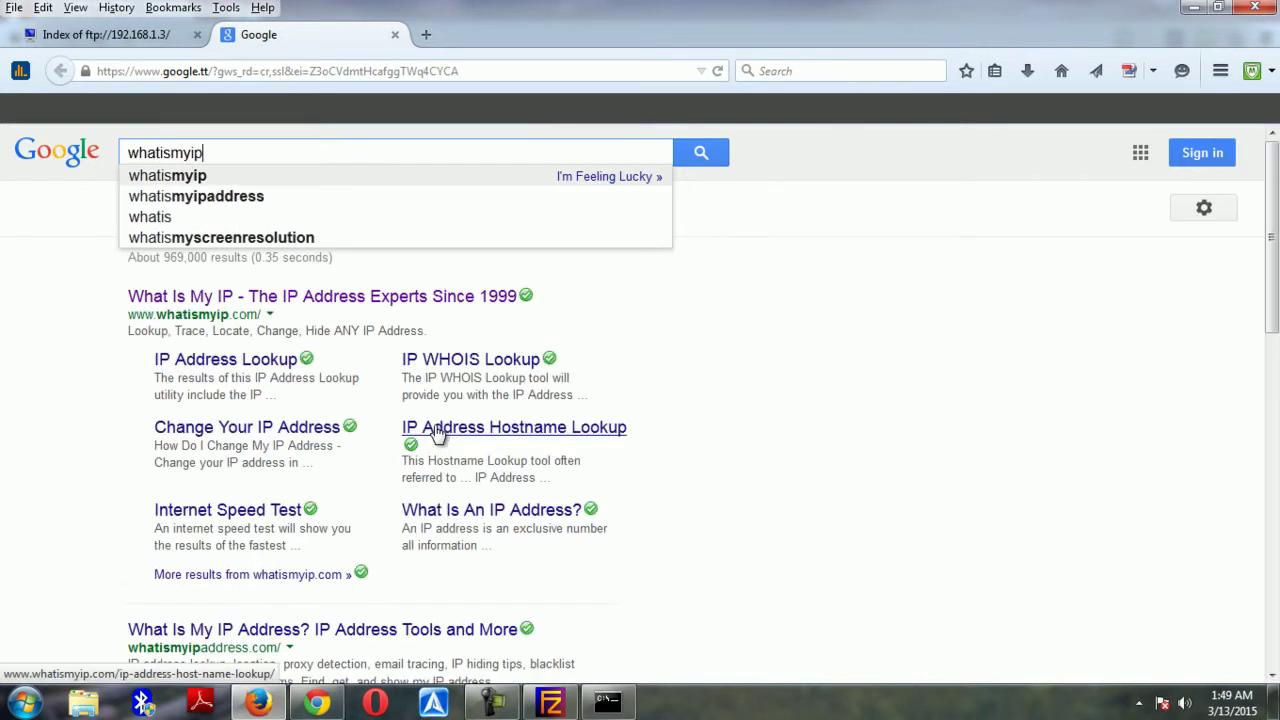
key(Return)
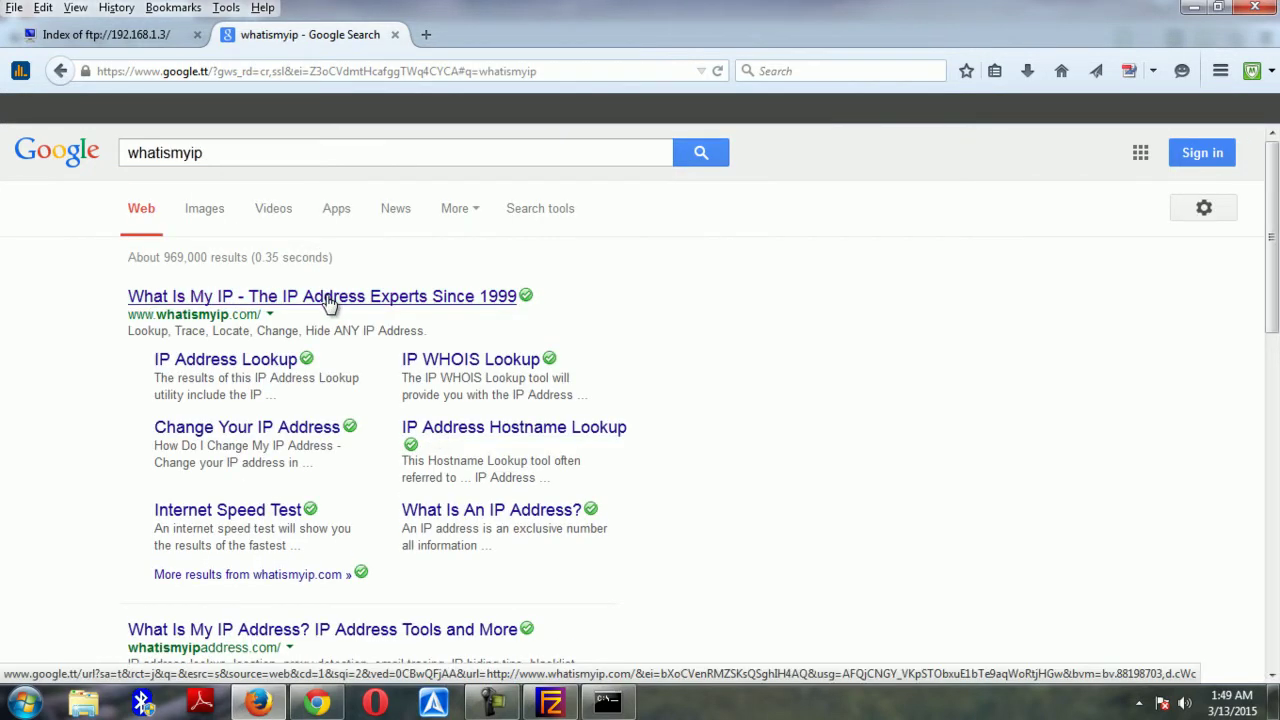
click(320, 297)
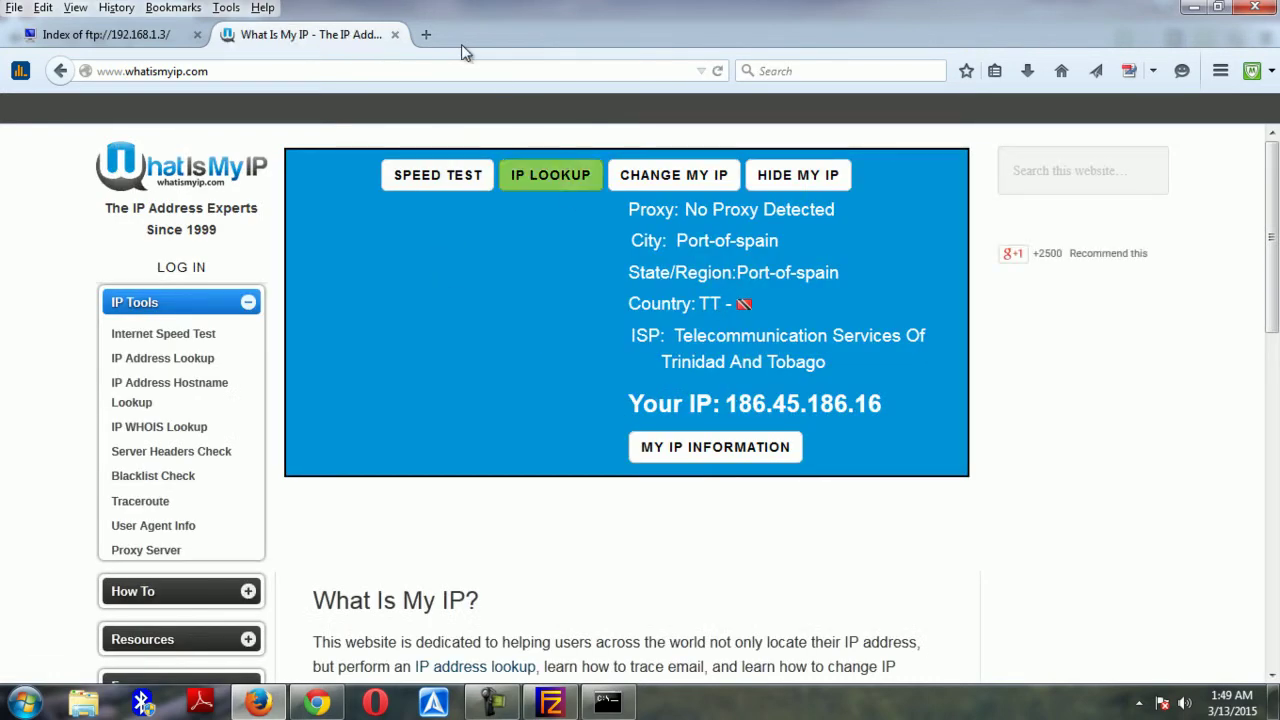
In another new tab, search Google for ipchicken, open IP Chicken, then return to What Is My IP
click(426, 34)
text(google.com/)
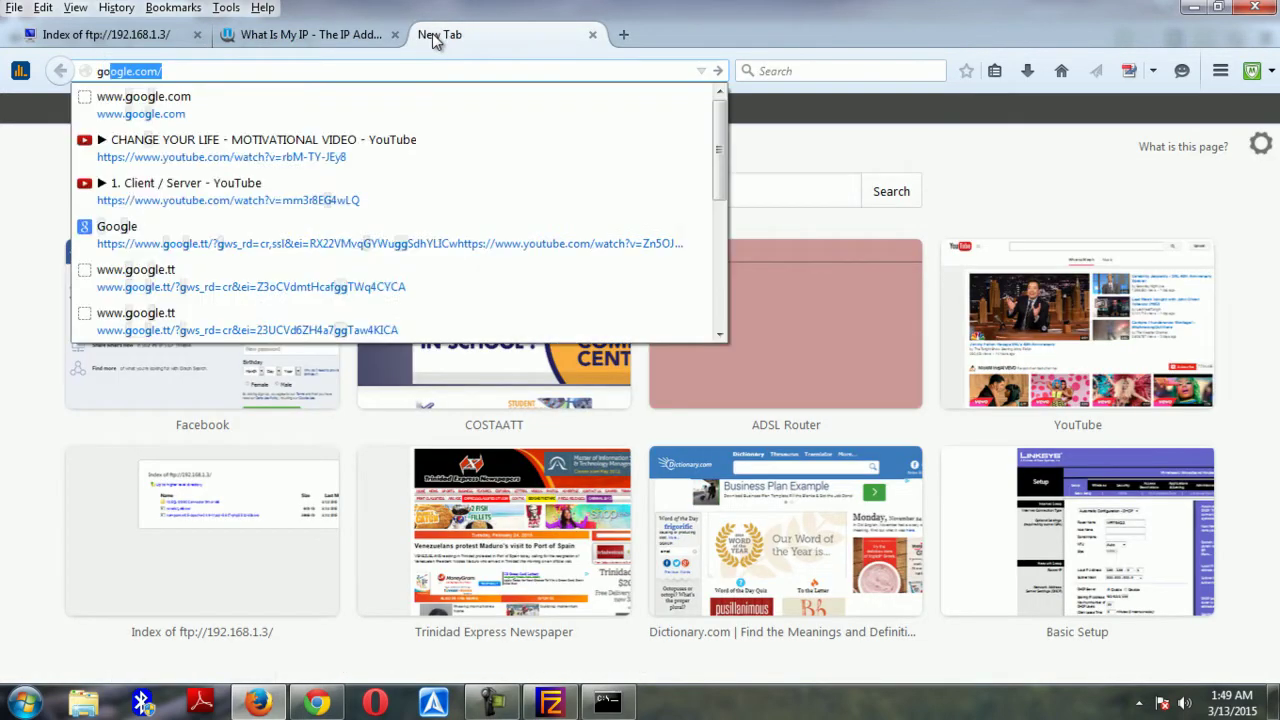
key(Return)
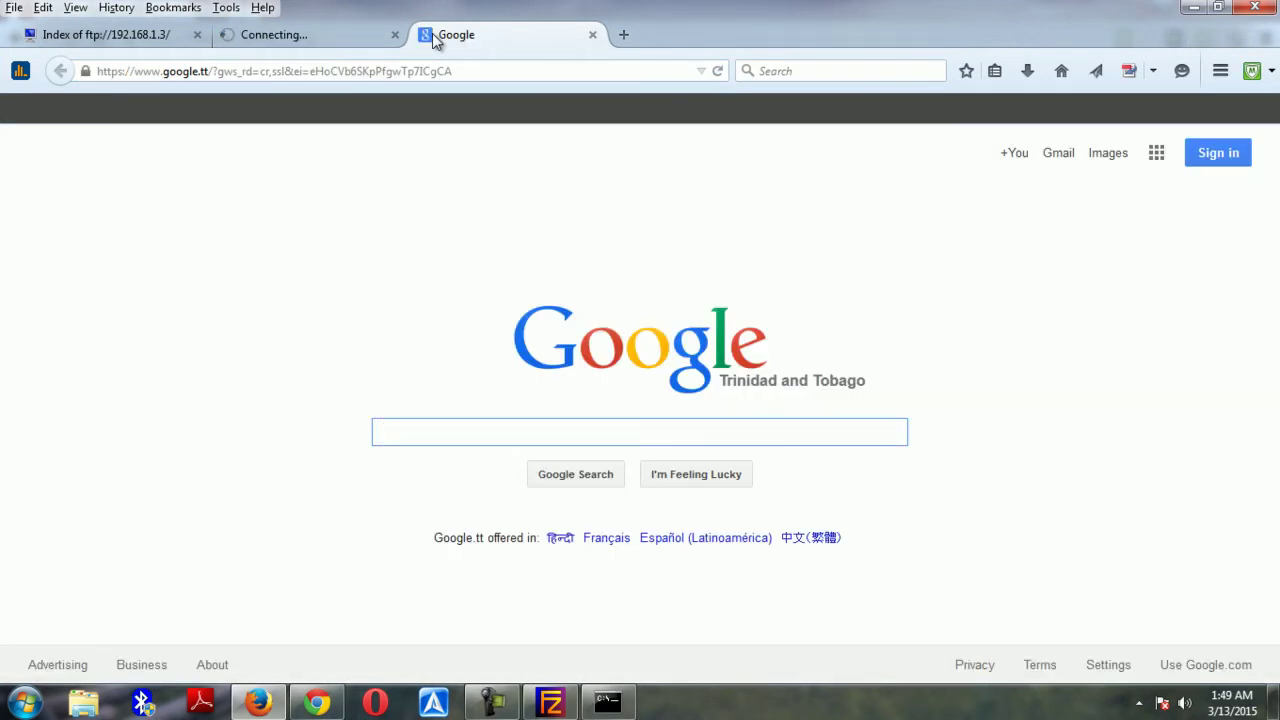
text(ipchi)
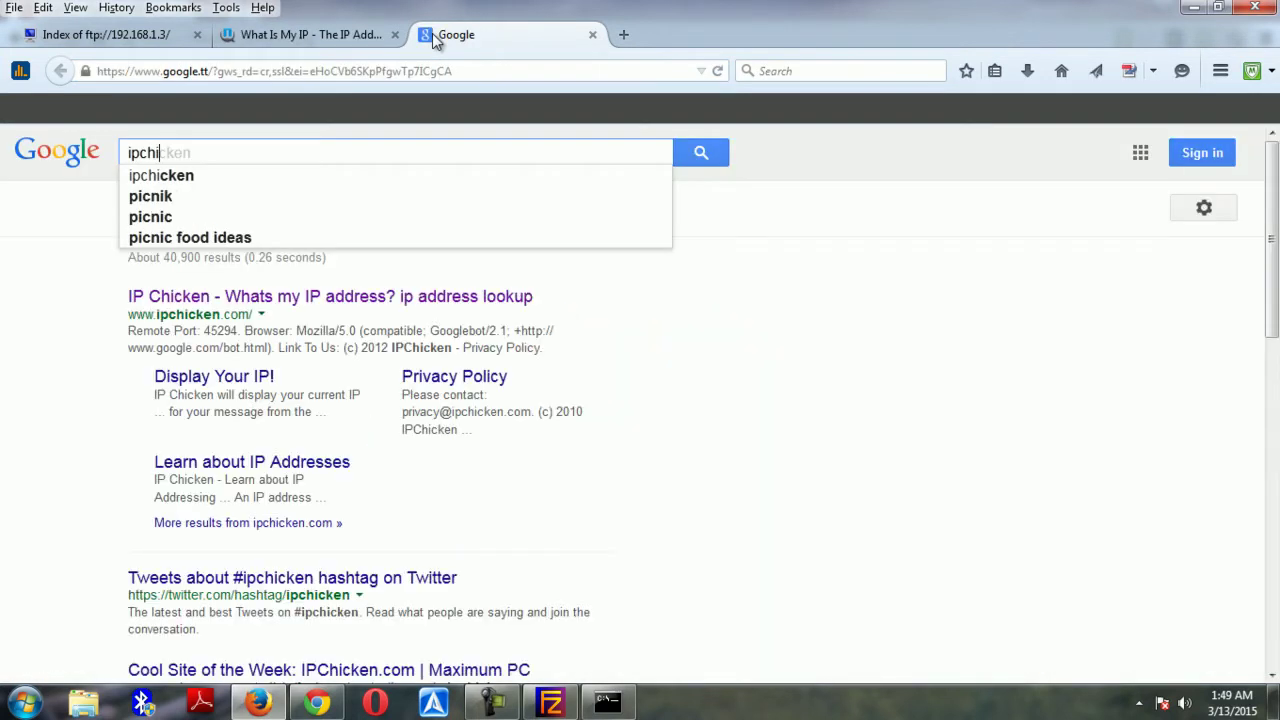
text(cken)
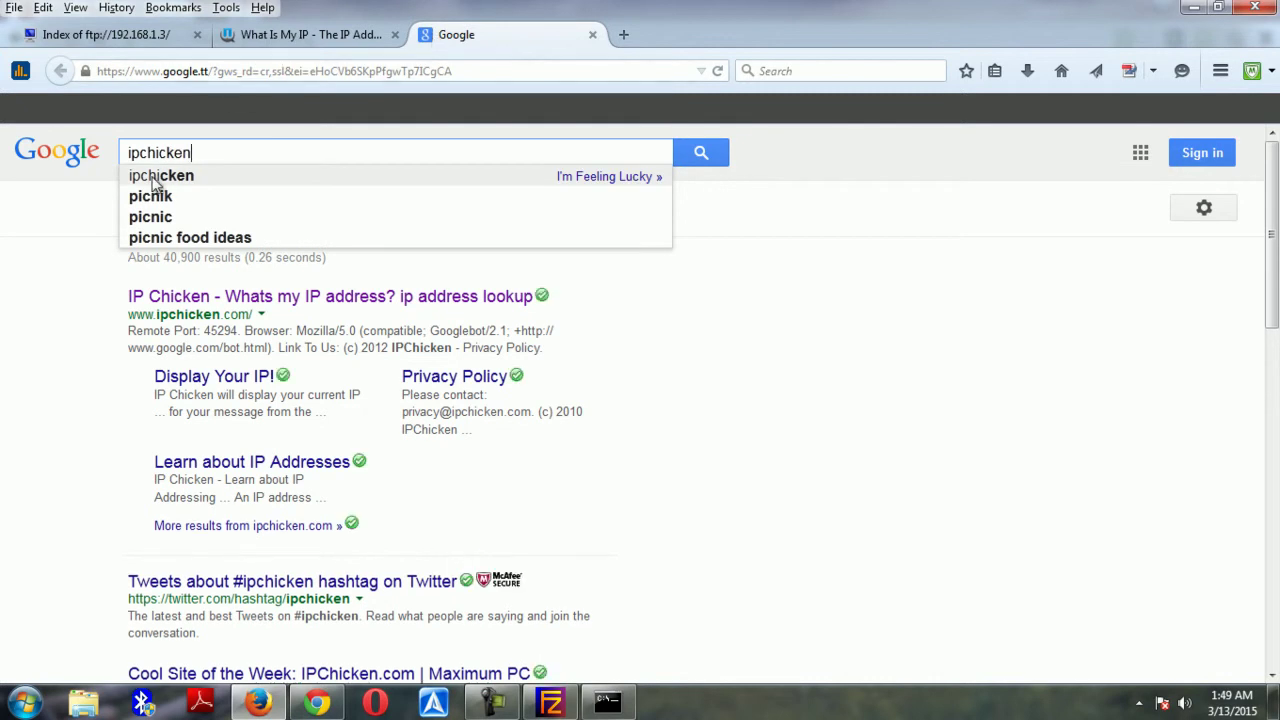
click(160, 177)
click(224, 305)
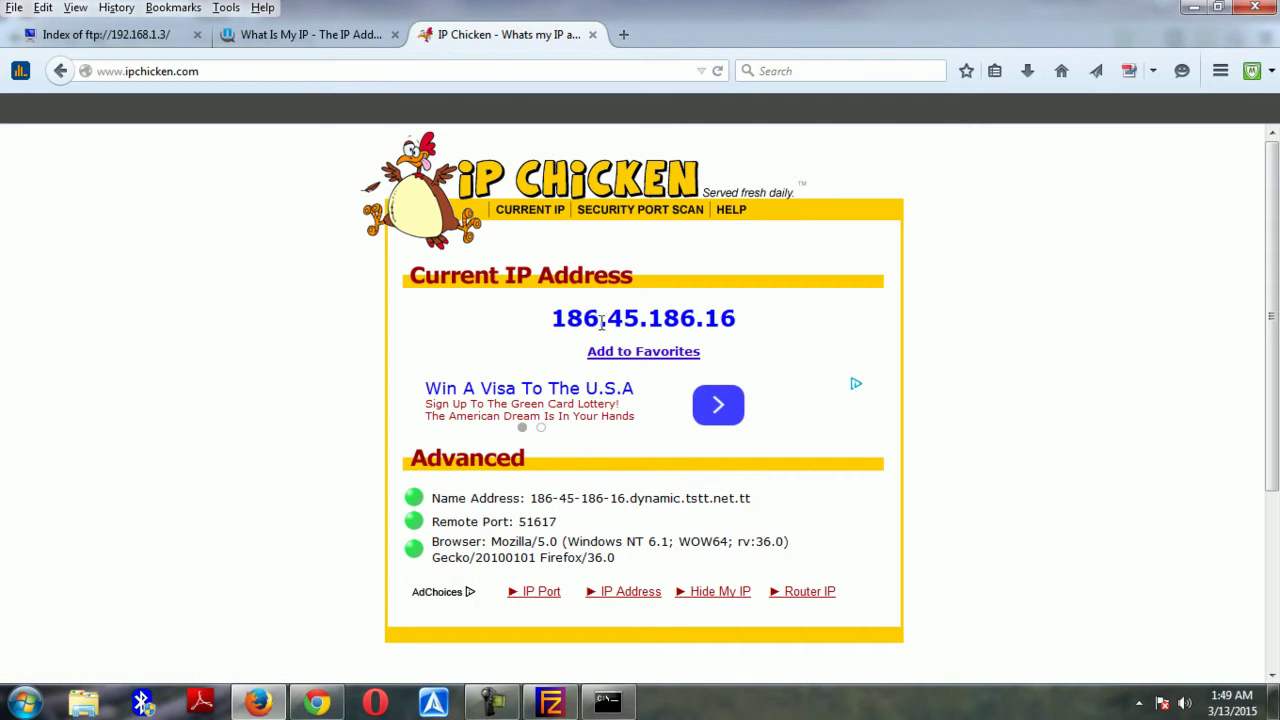
click(330, 42)
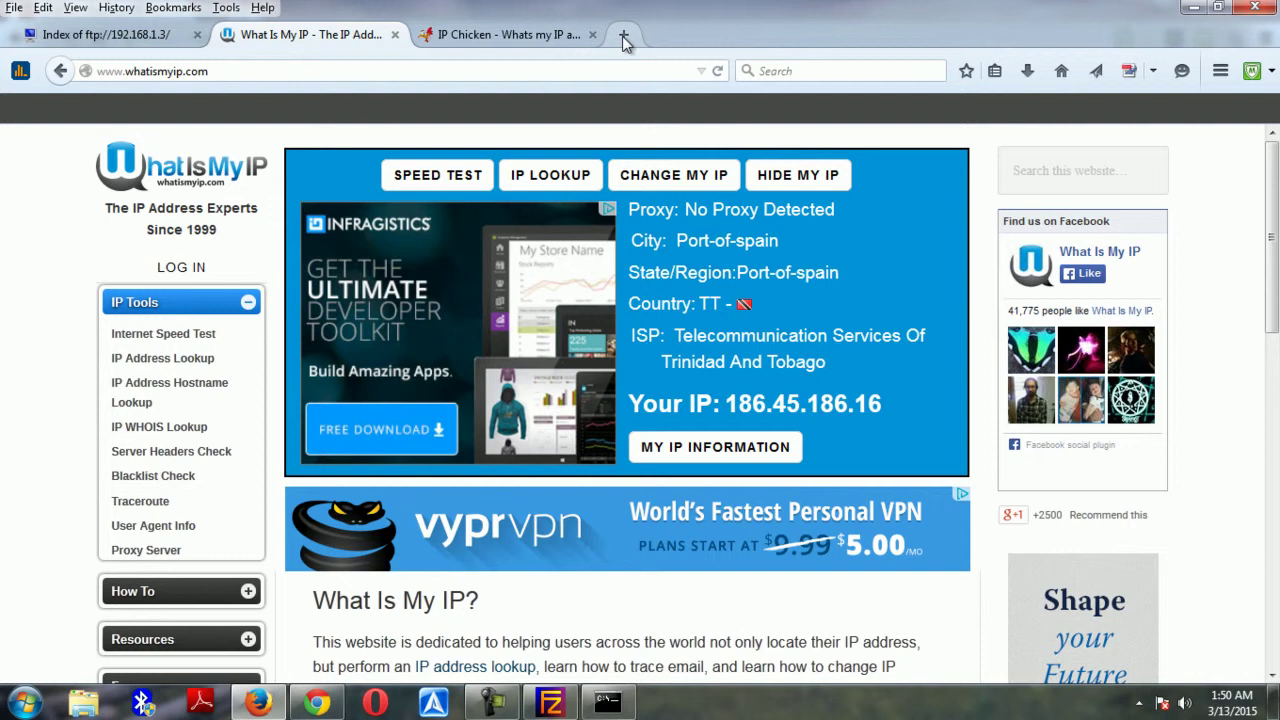
Copy the public IP 186.45.186.16 from the What Is My IP page
click(130, 40)
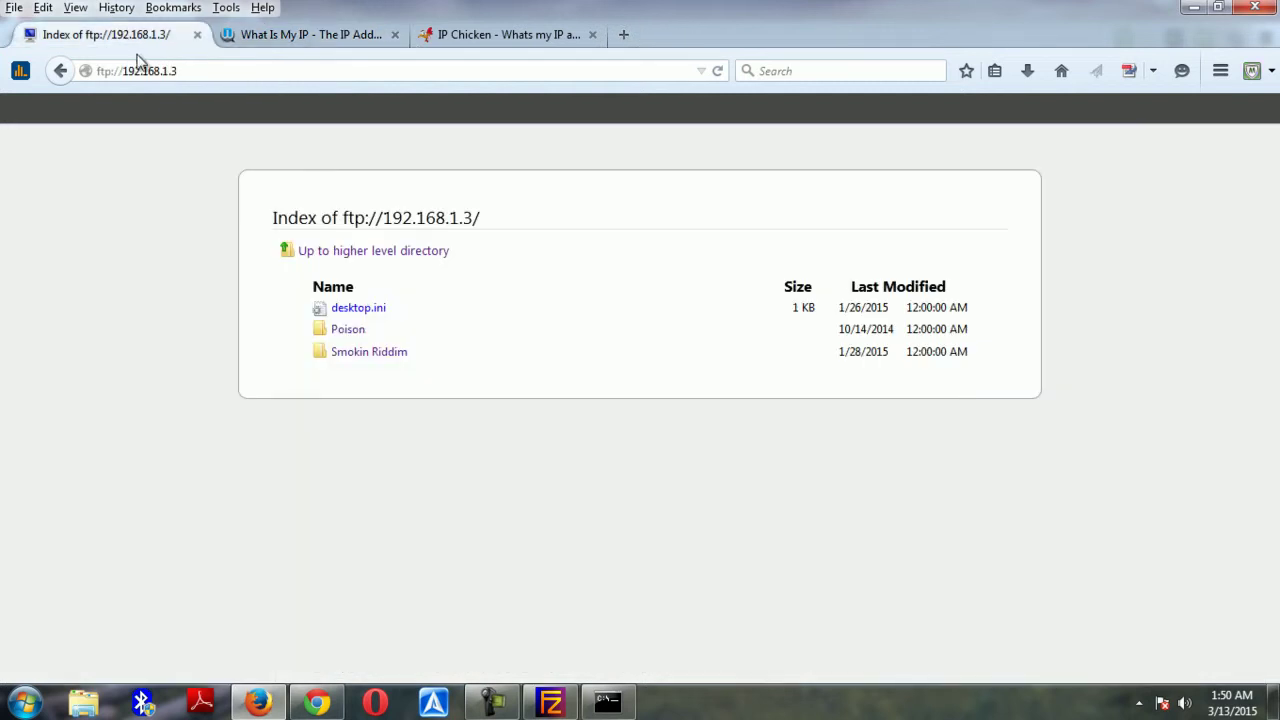
click(625, 34)
text(ftp)
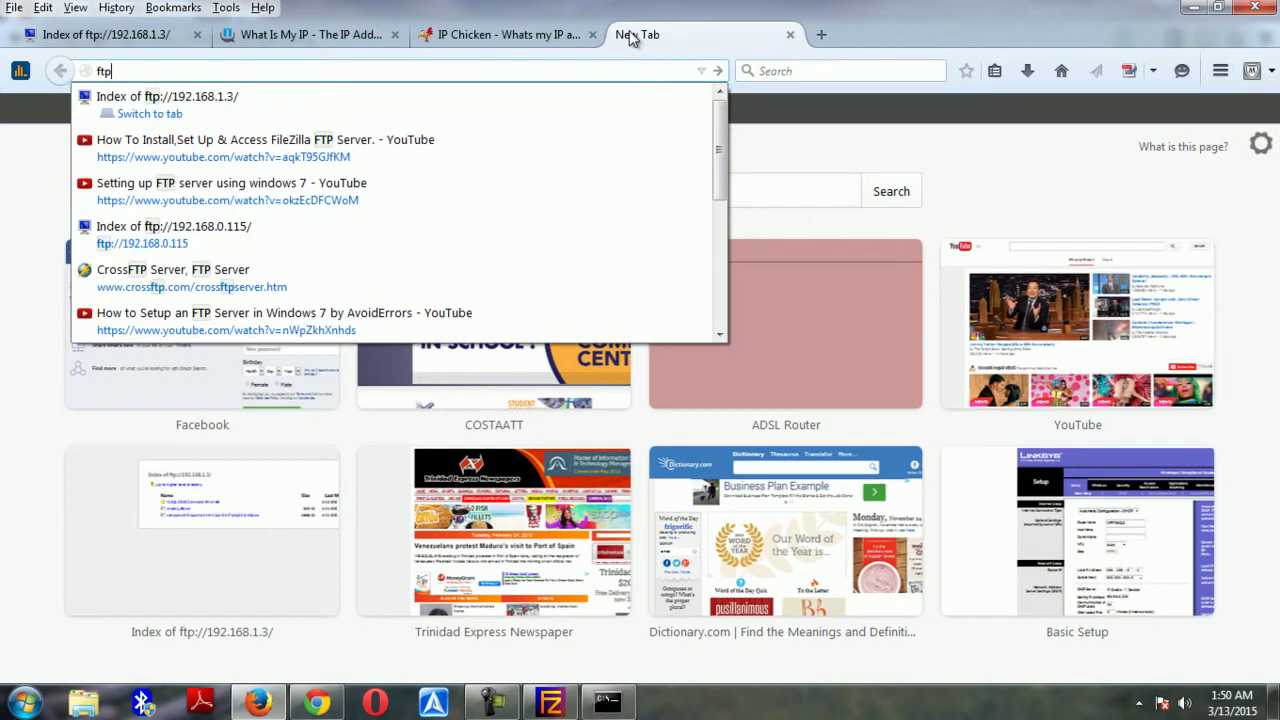
text(://)
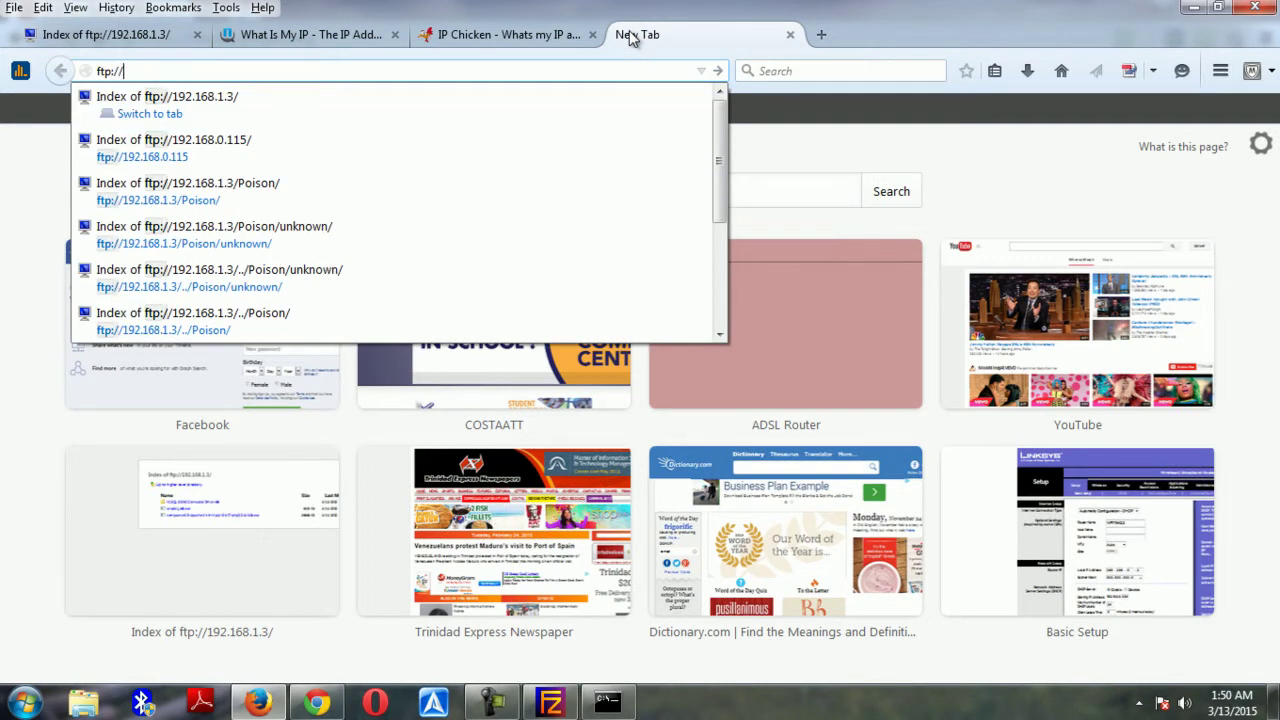
click(333, 38)
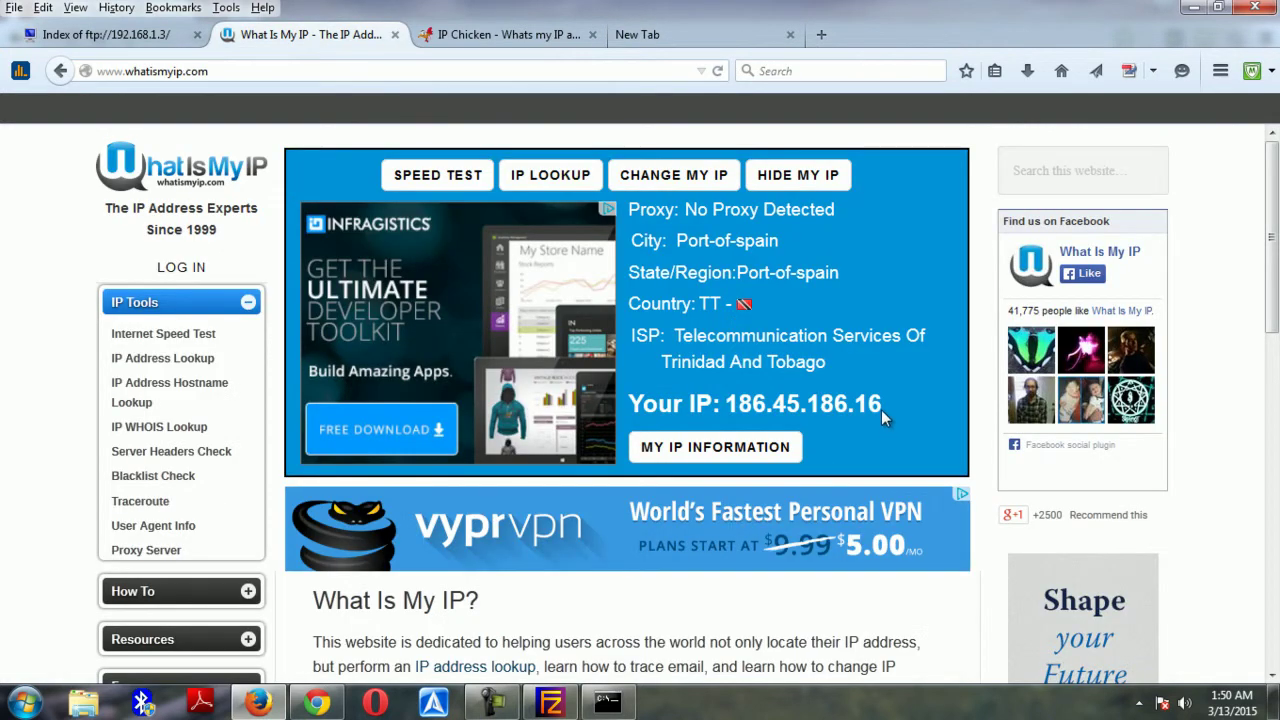
drag(881, 409, 745, 420)
right_click(747, 406)
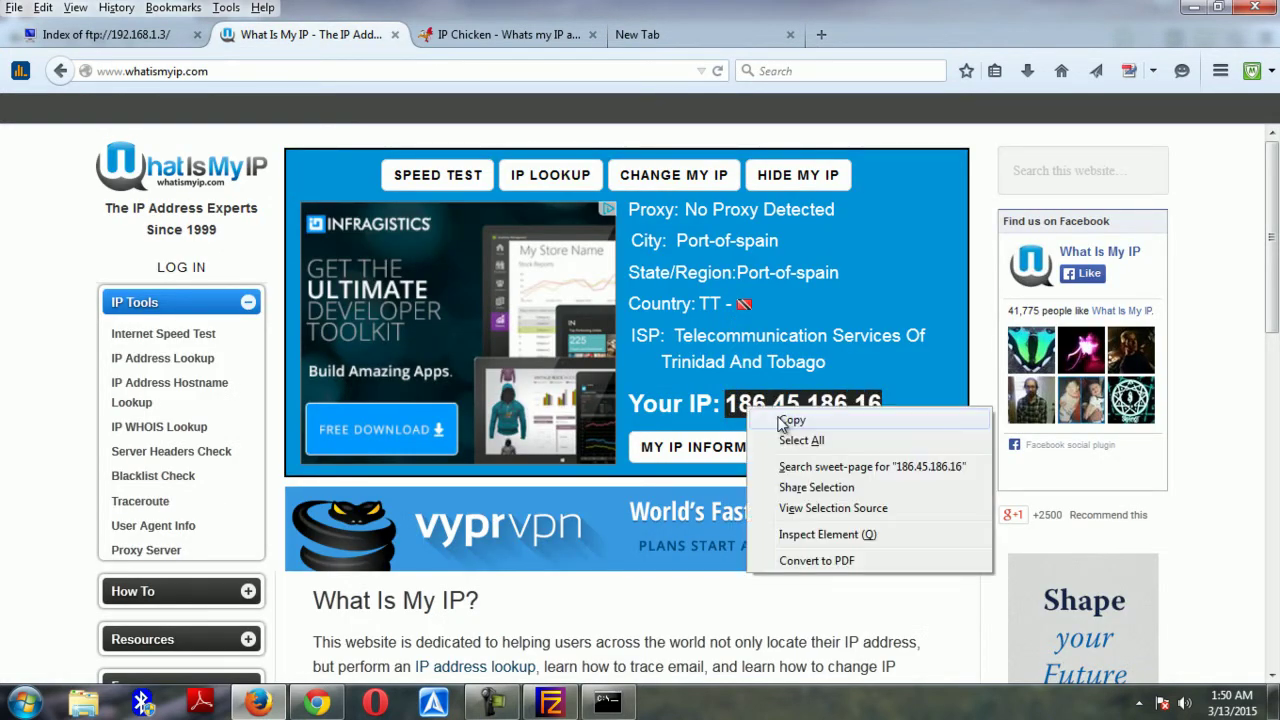
Enter ftp://186.45.186.16 in a new tab's address bar without loading it
click(796, 420)
click(637, 34)
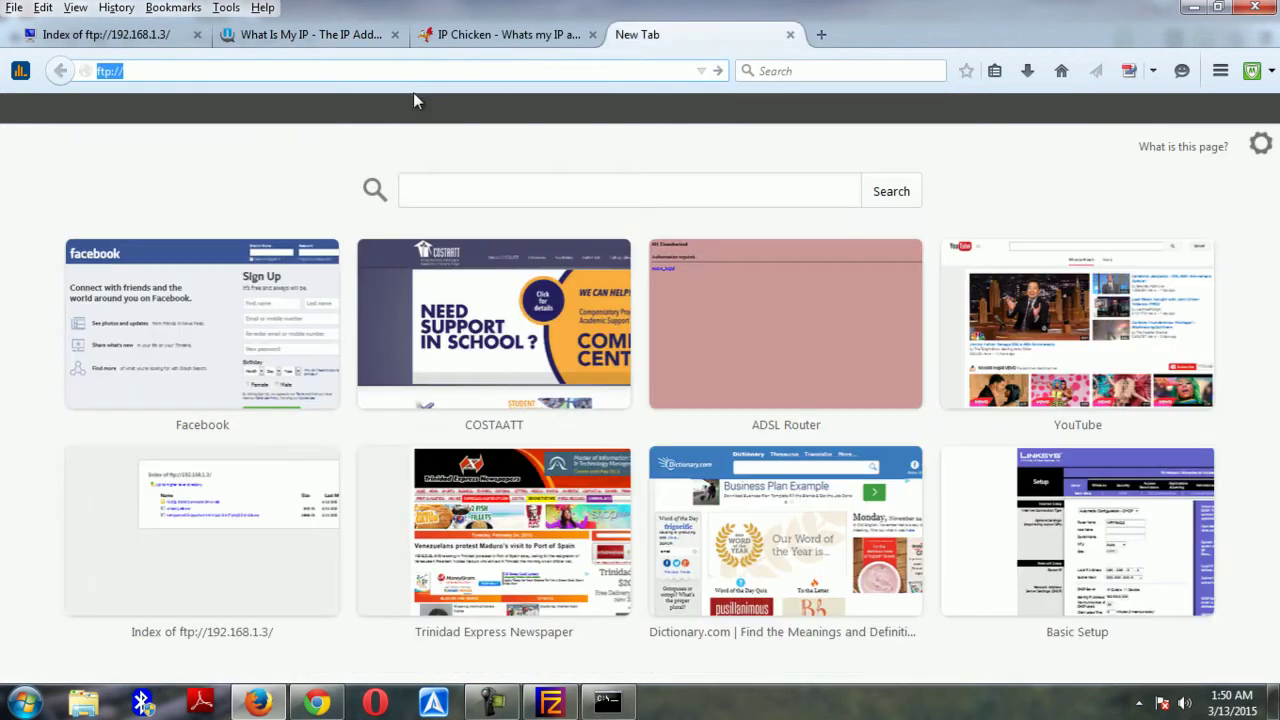
text(ftp://)
key(ctrl+v)
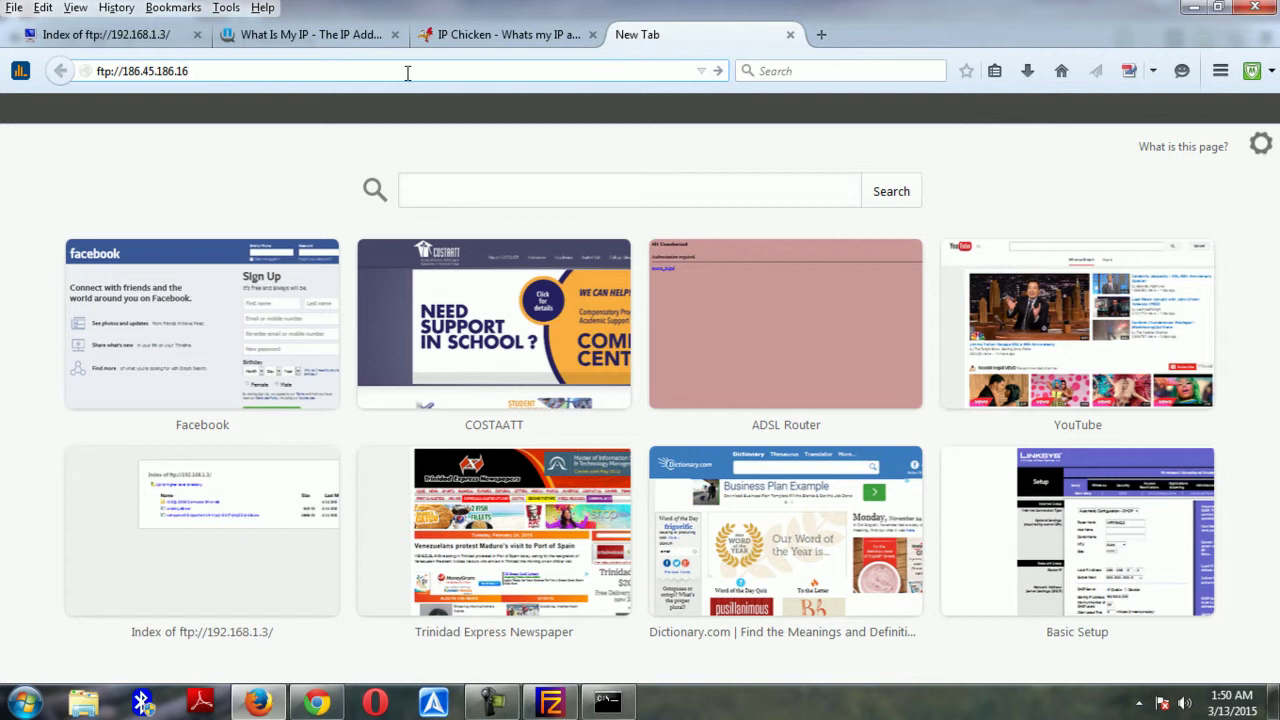
click(128, 30)
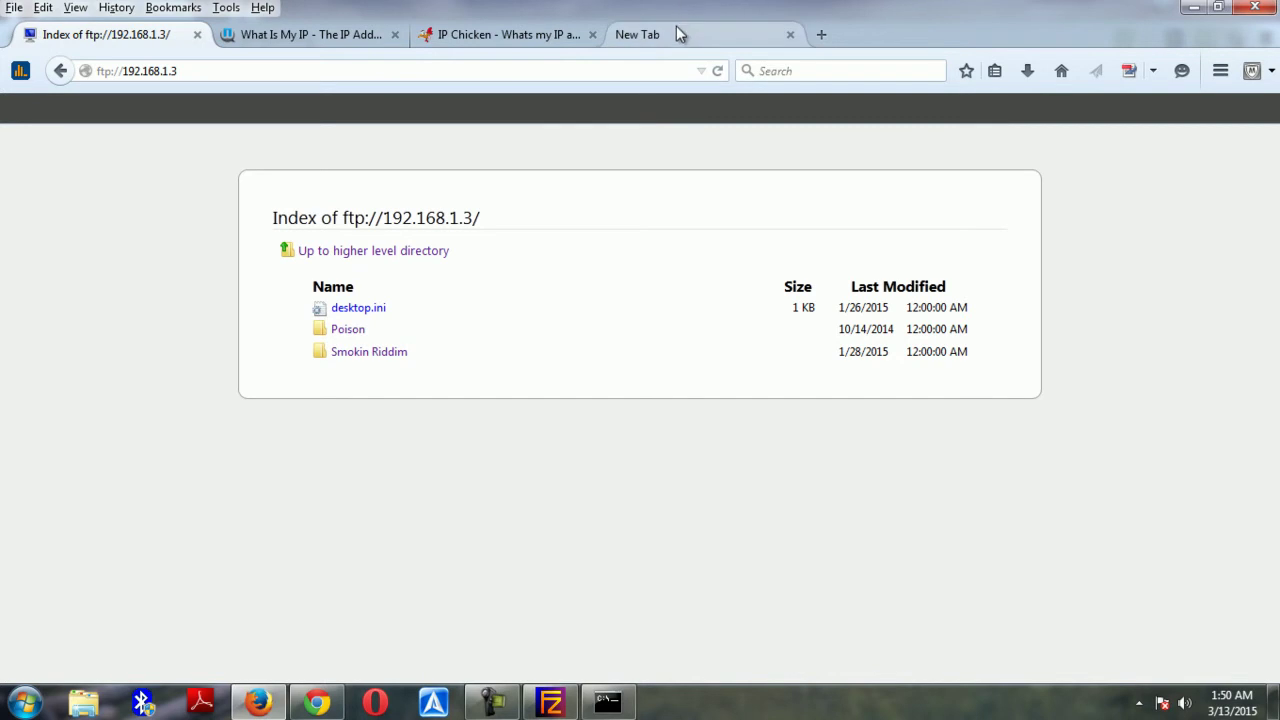
click(677, 24)
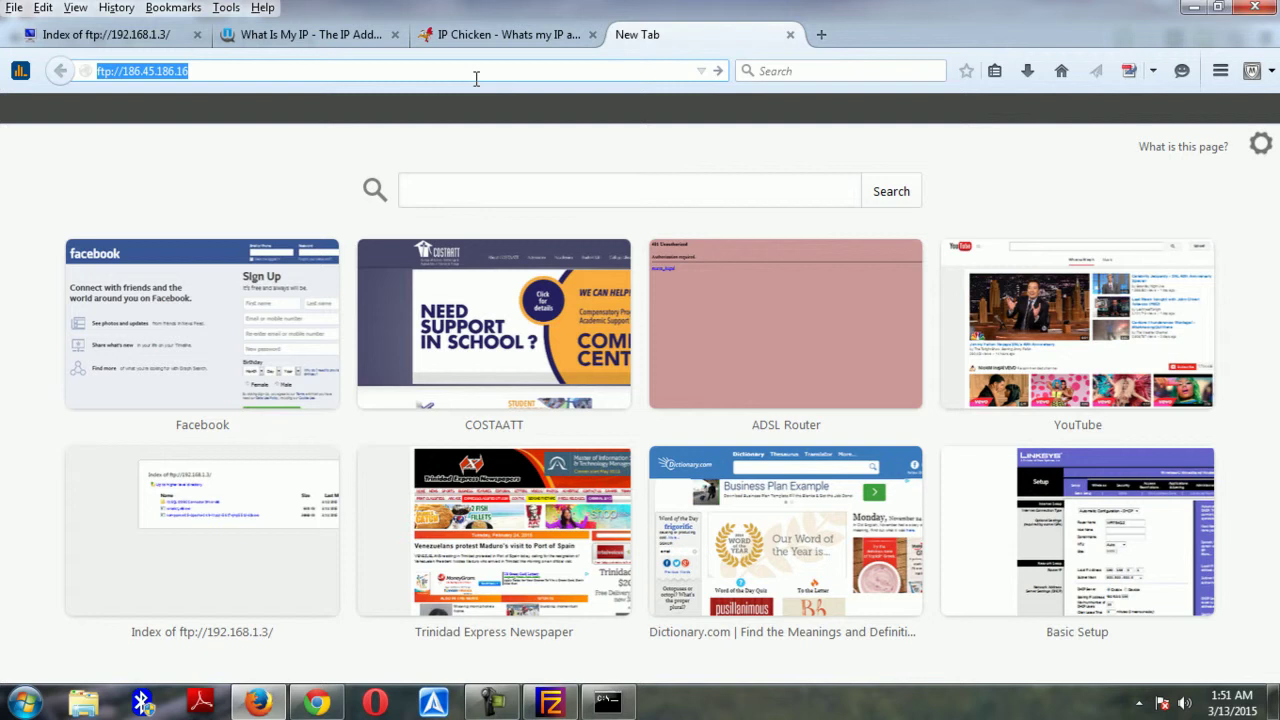
click(105, 34)
click(670, 36)
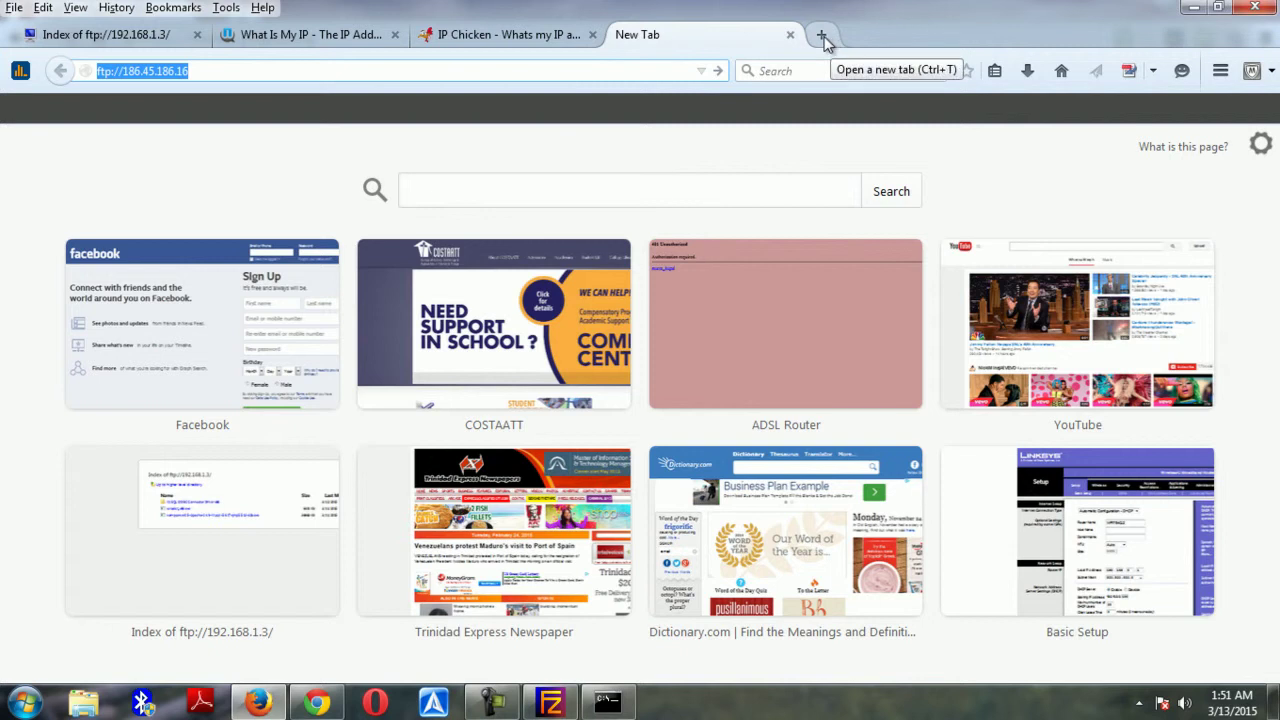
Check the default gateway in ipconfig and load 192.168.1.1 in a new tab
click(822, 36)
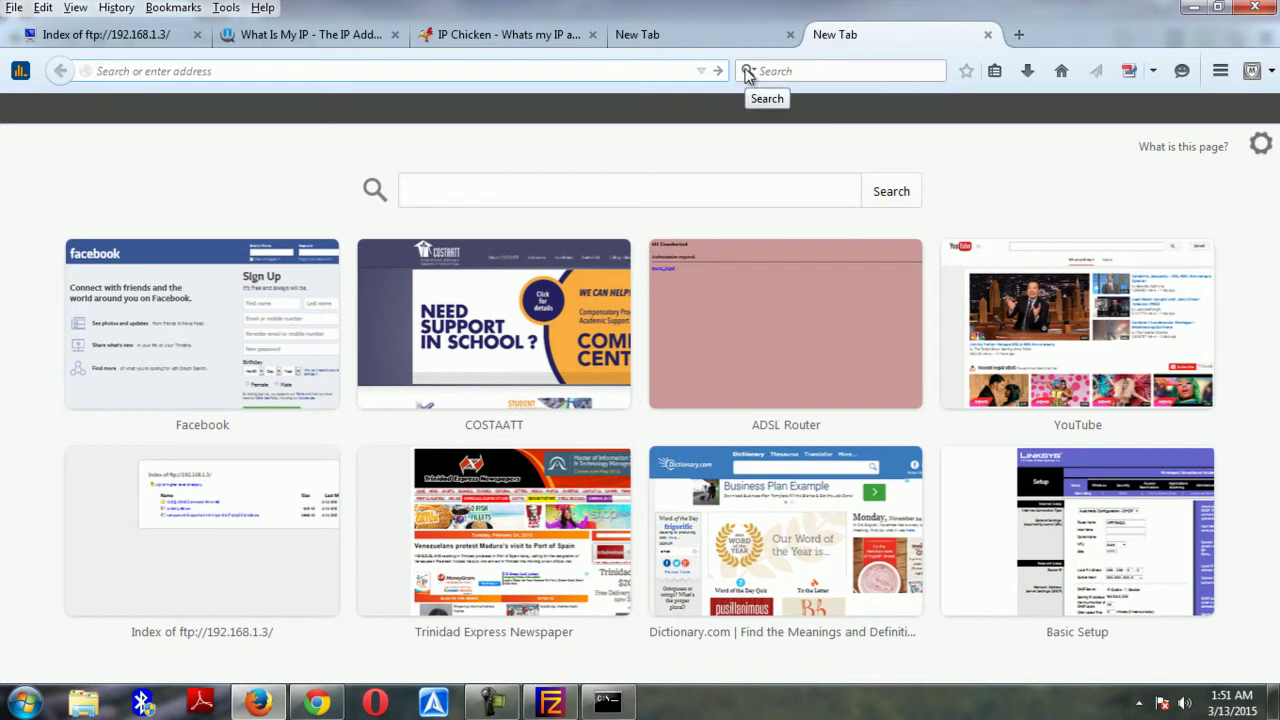
click(607, 702)
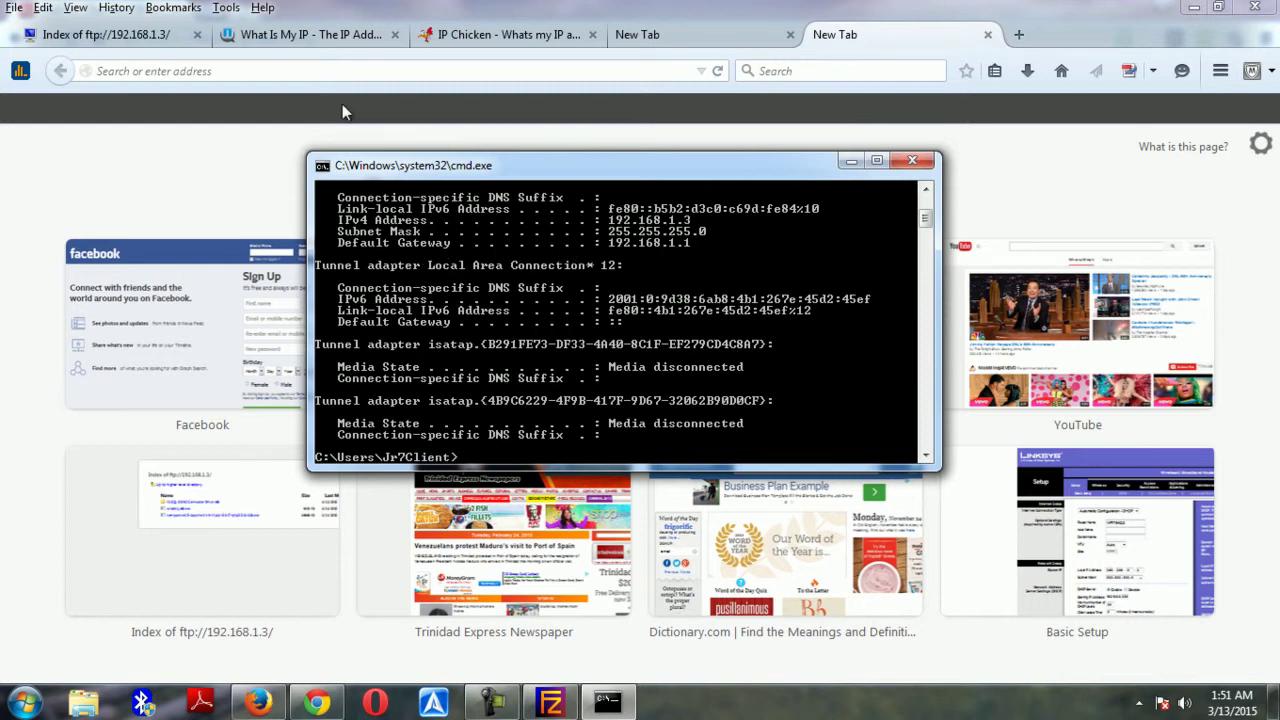
click(340, 71)
text(192.168.1.1/)
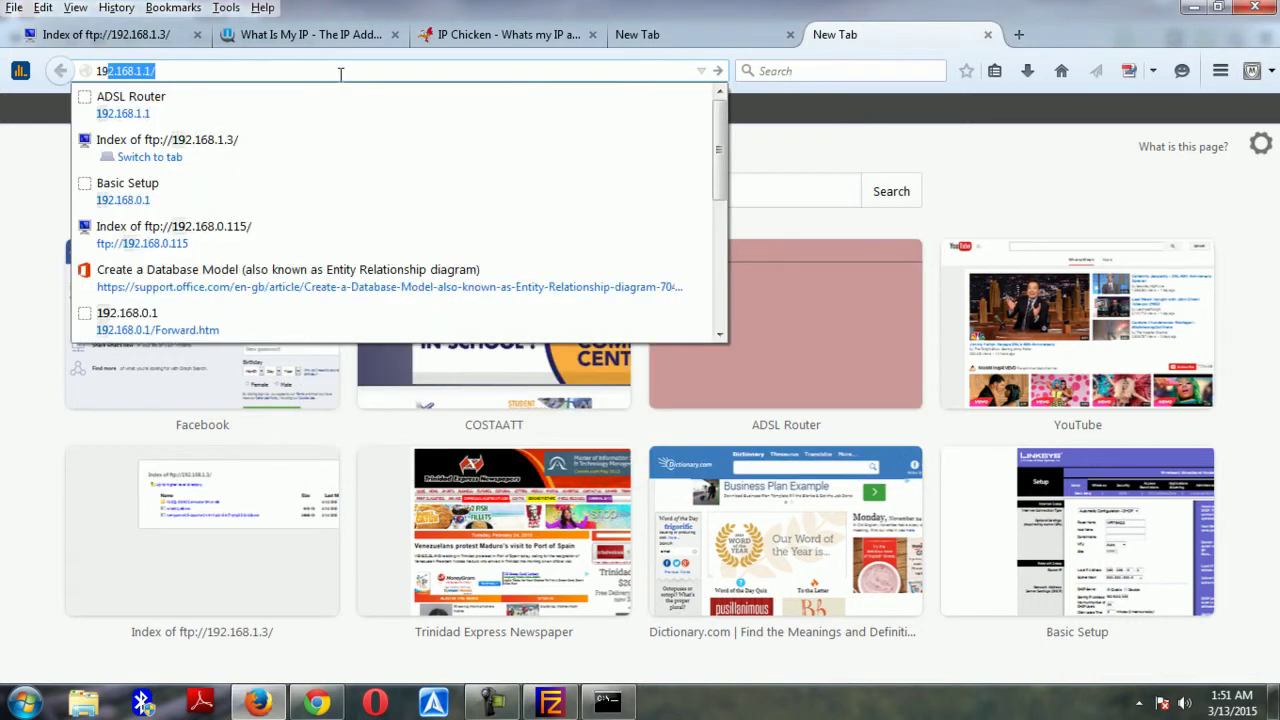
key(End)
key(BackSpace)
key(Return)
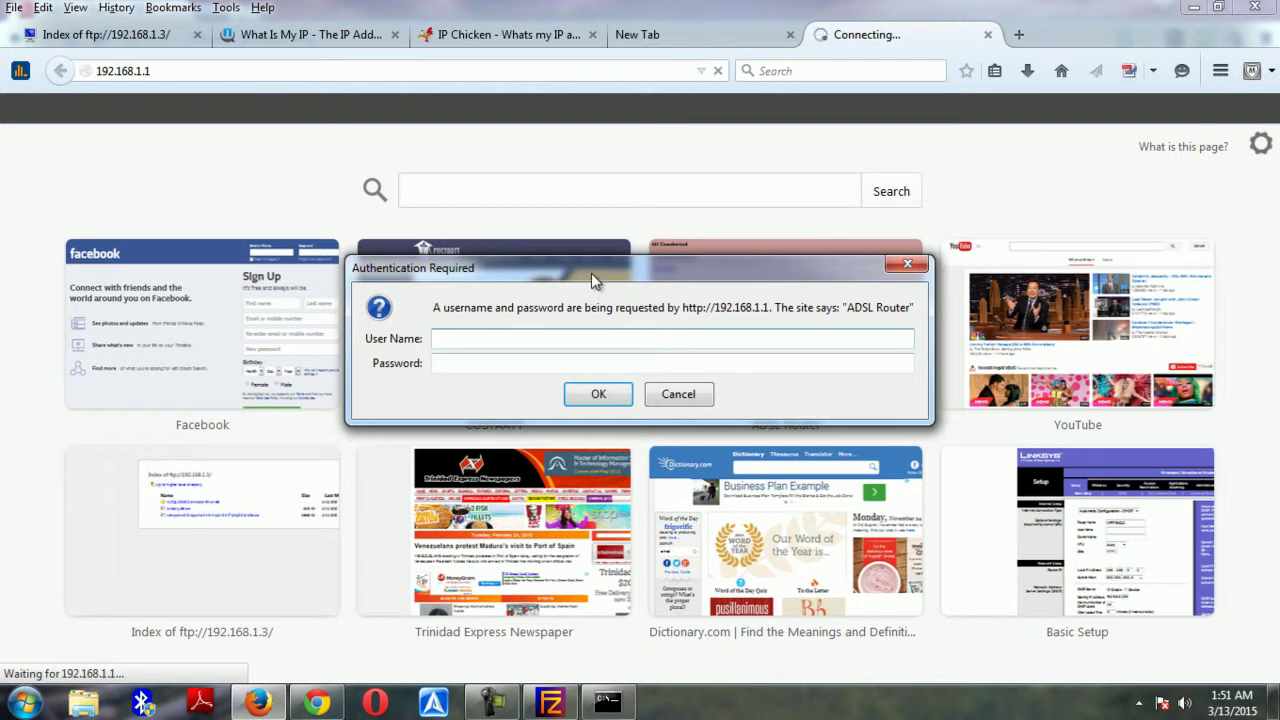
Enter the administrator user name and password in the ADSL Router login prompt and submit
text(admin)
key(Tab)
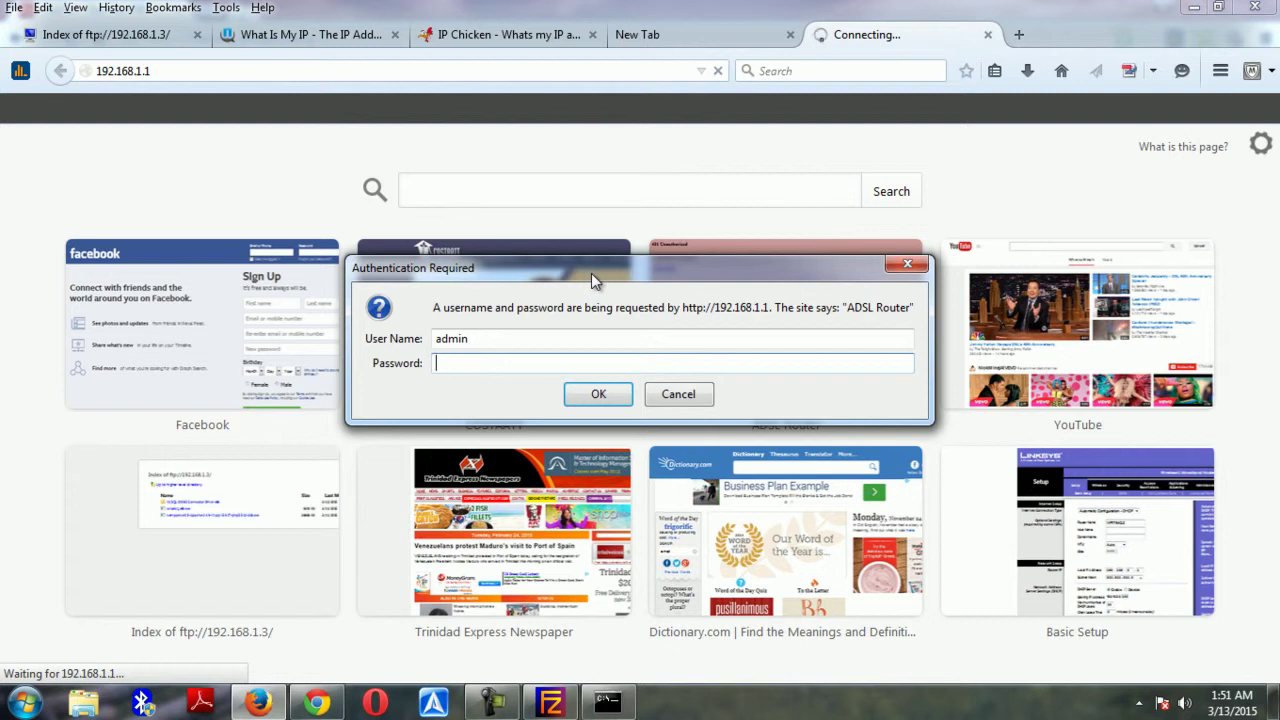
text(••••••••••••)
click(612, 402)
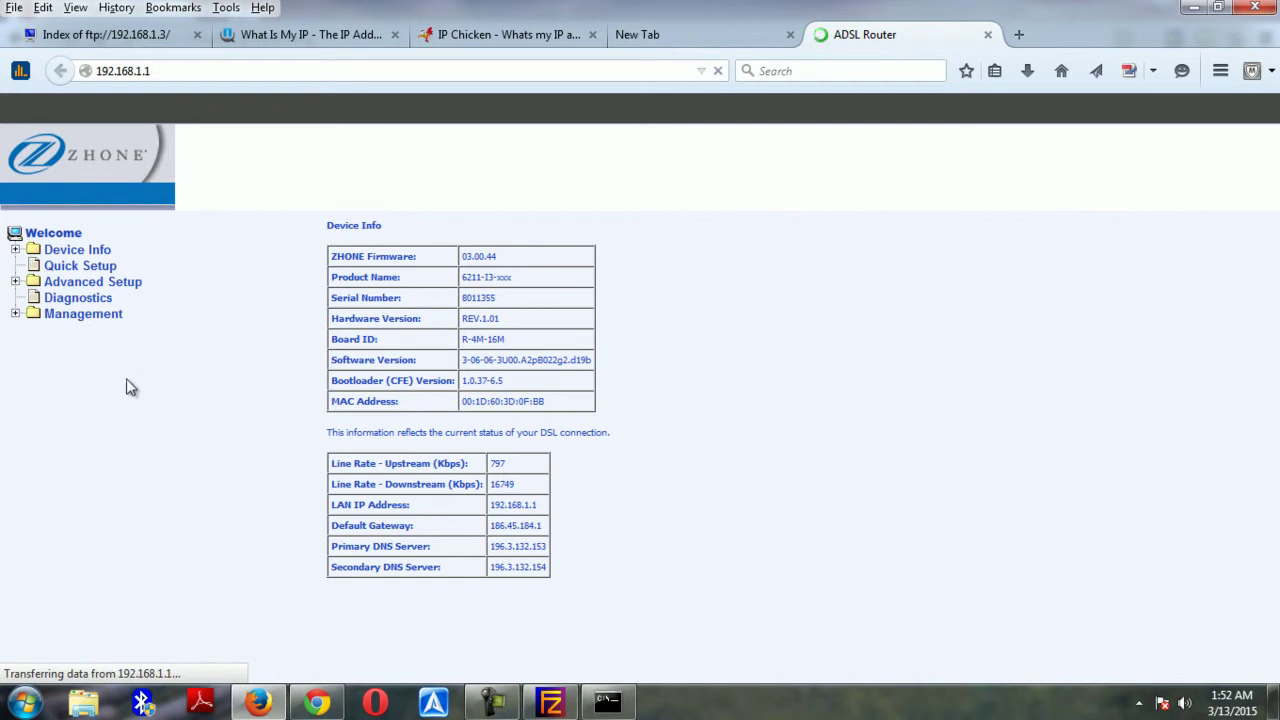
Go to Advanced Setup > NAT > DMZ Host in the router's menu tree
click(15, 283)
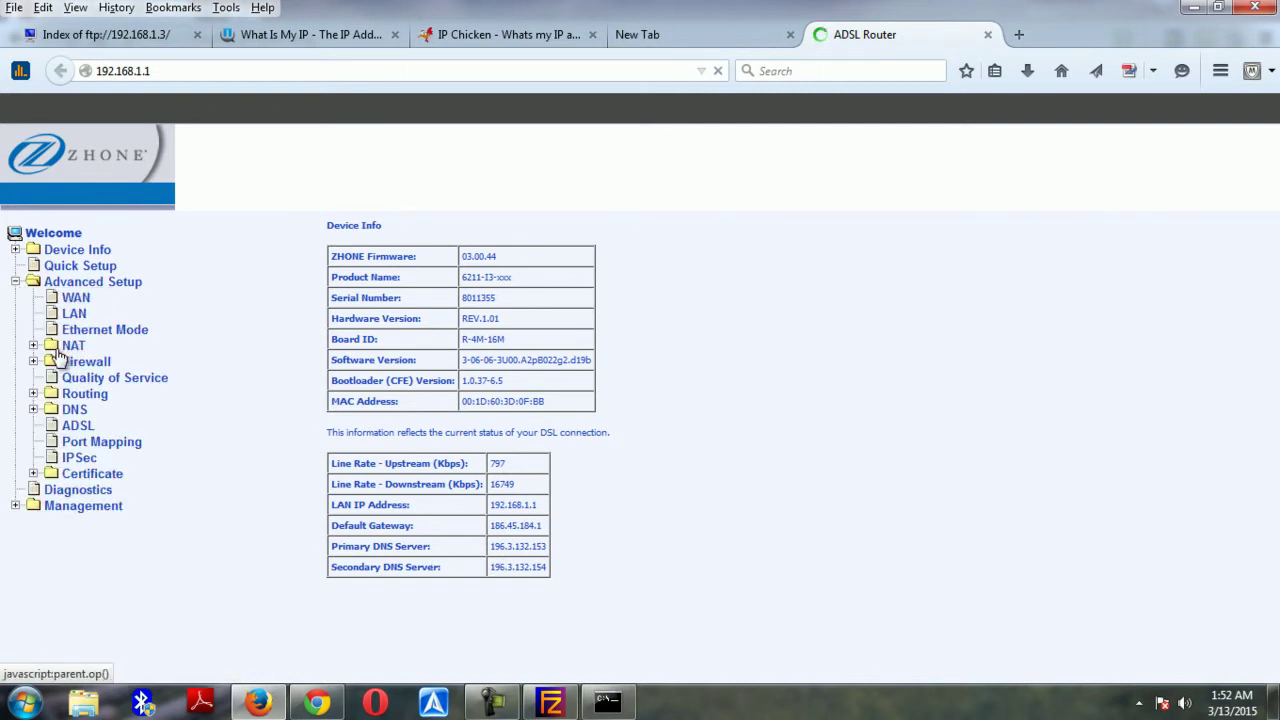
click(33, 347)
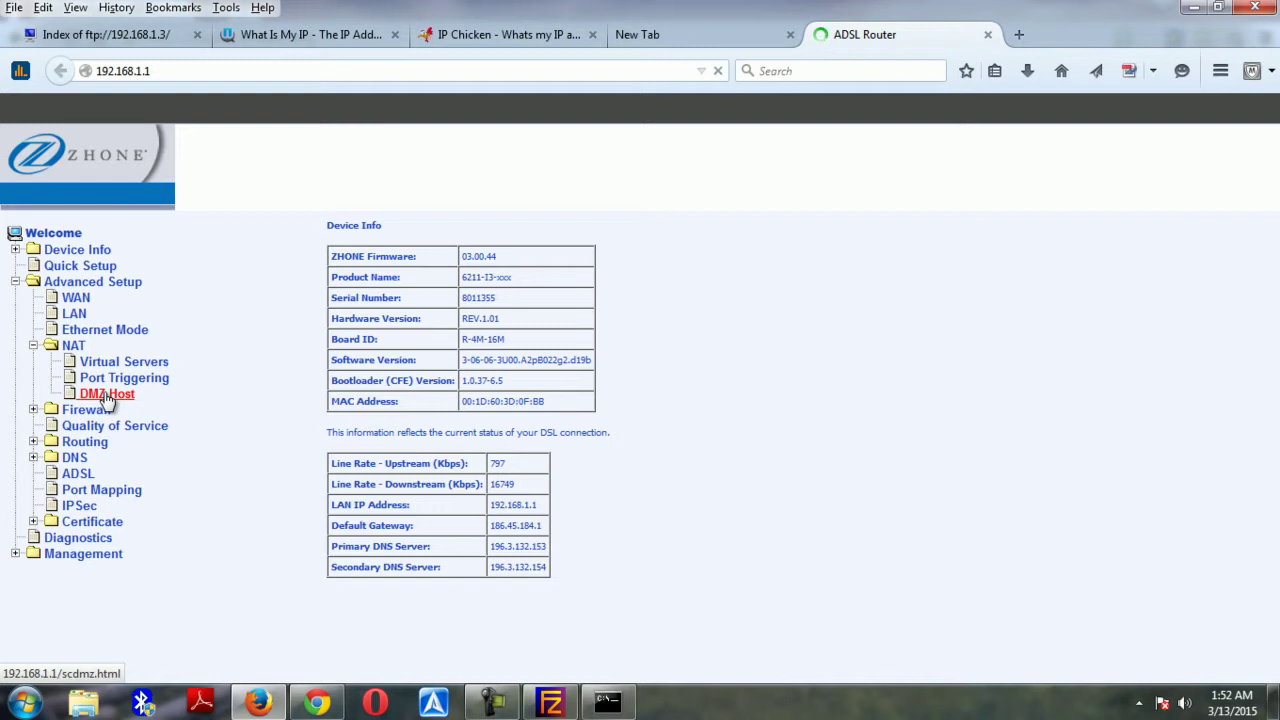
click(107, 394)
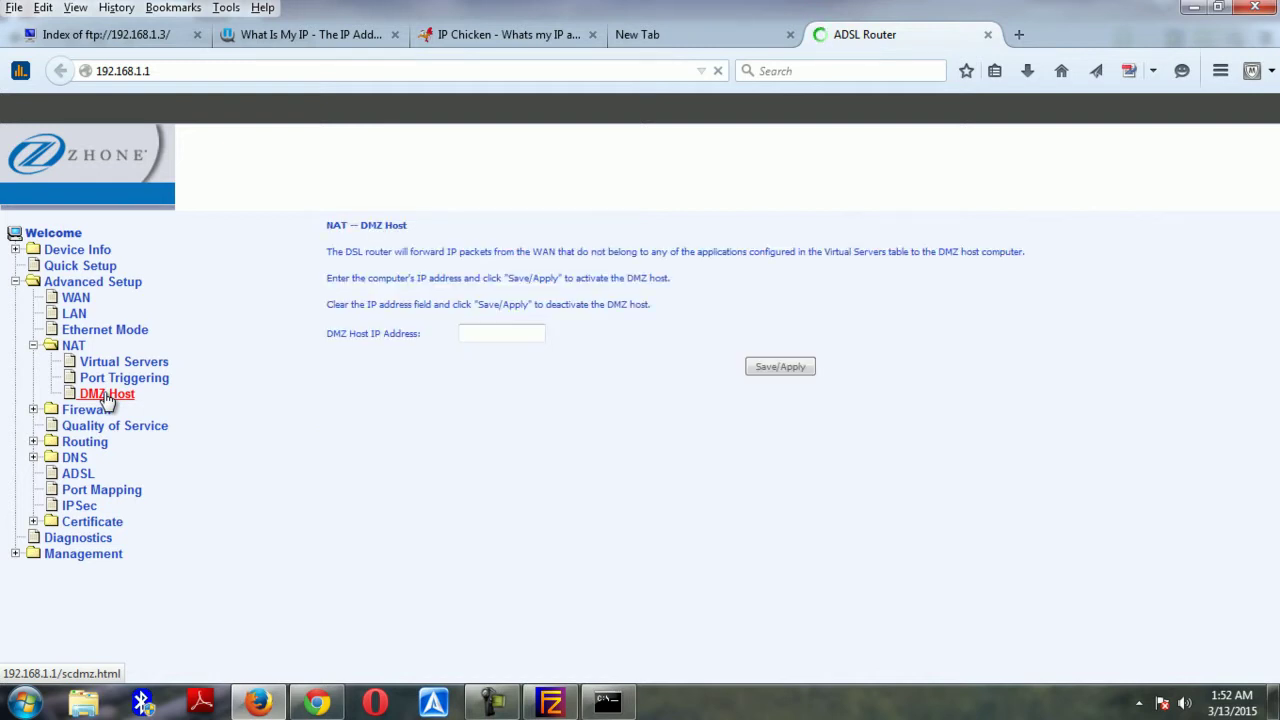
click(498, 333)
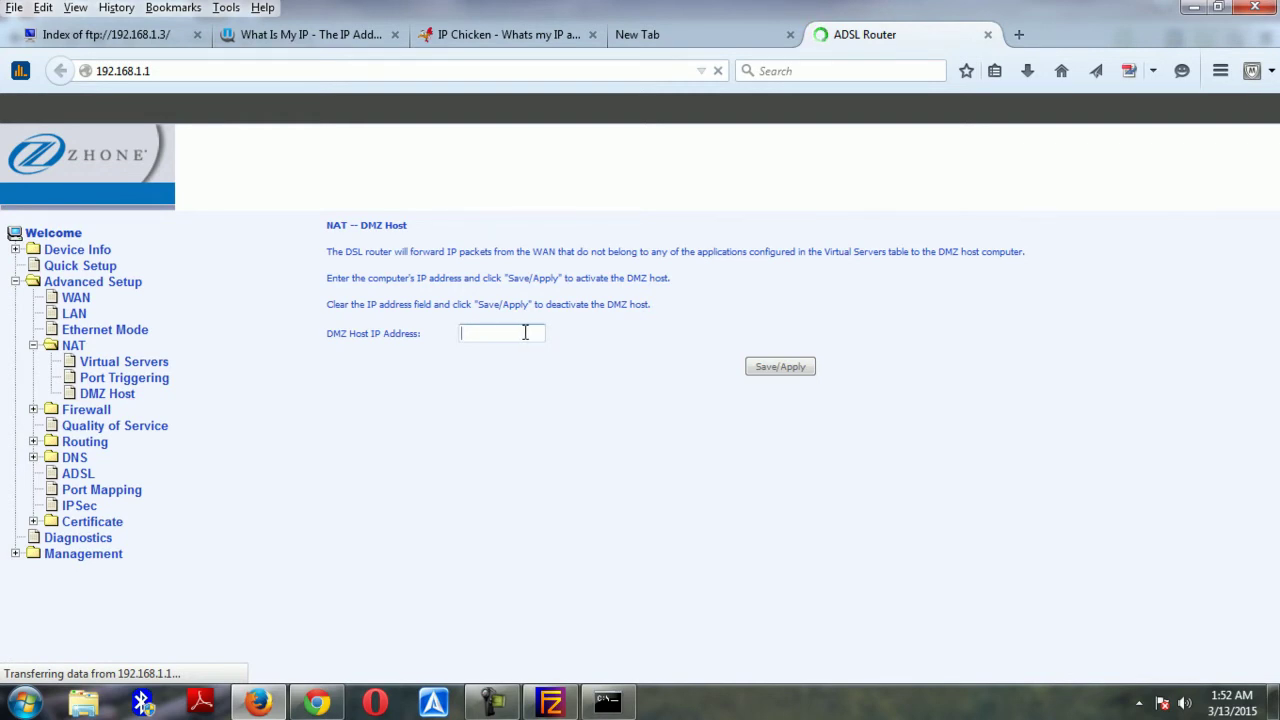
Confirm the PC's IPv4 address in ipconfig and enter 192.168.1.3 as DMZ Host IP
click(626, 705)
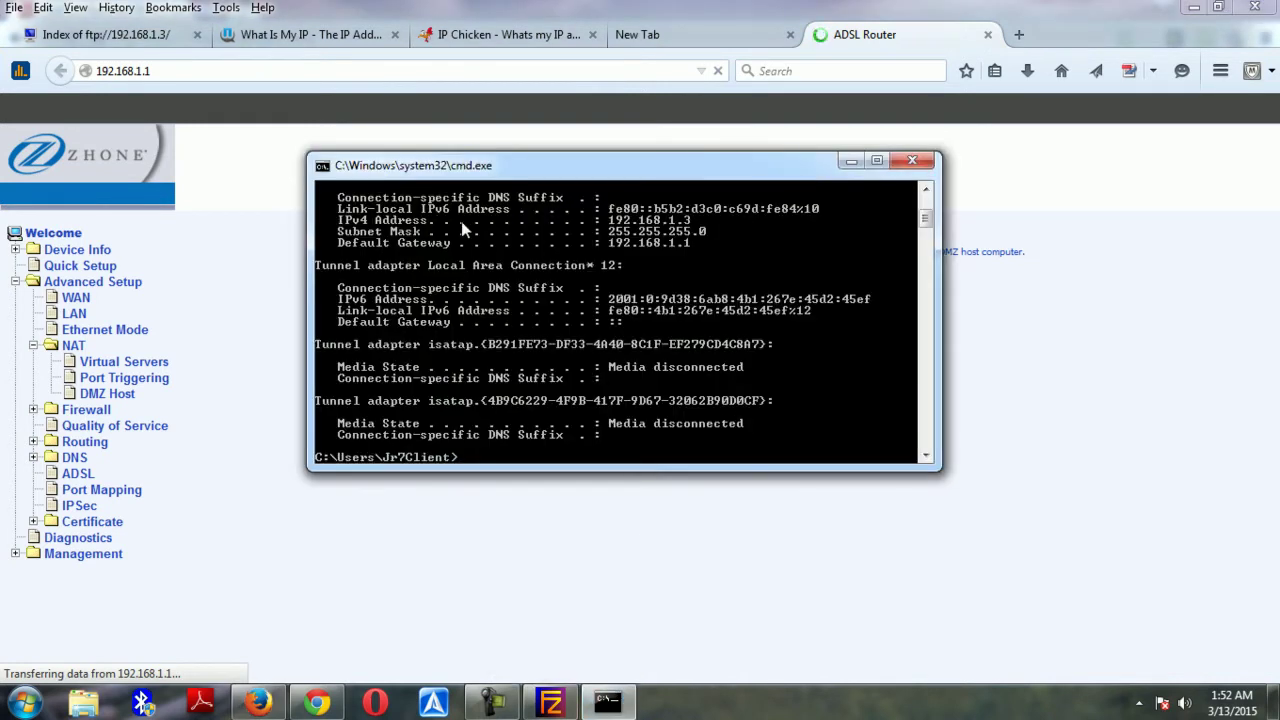
click(1025, 320)
click(503, 333)
text(192.168.1.3)
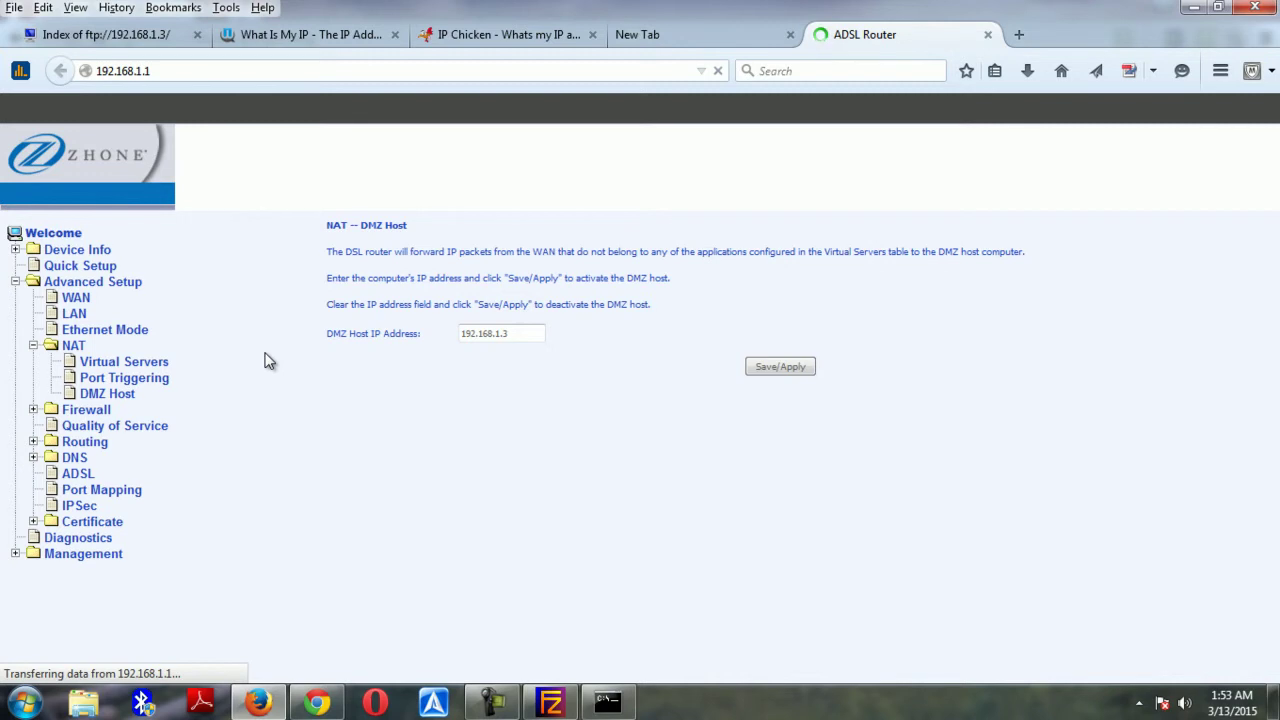
Load ftp://186.45.186.16 in the public-IP tab, then return to the router settings
click(644, 37)
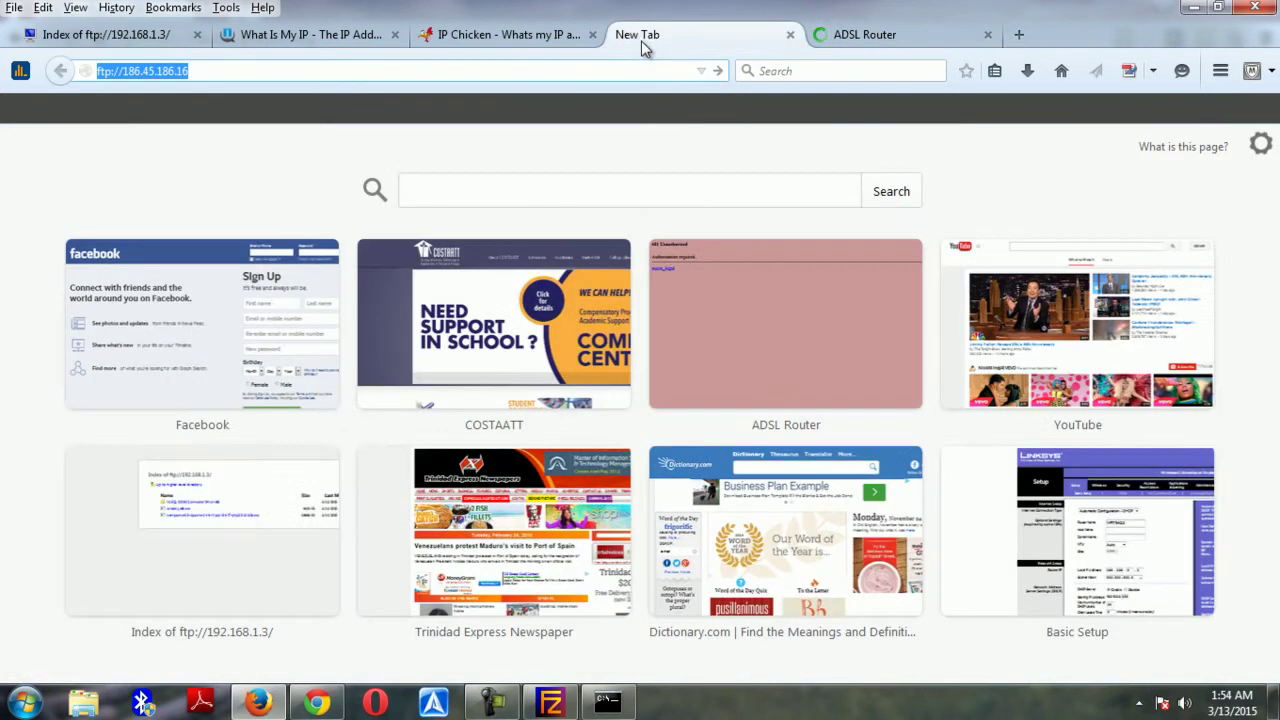
key(Return)
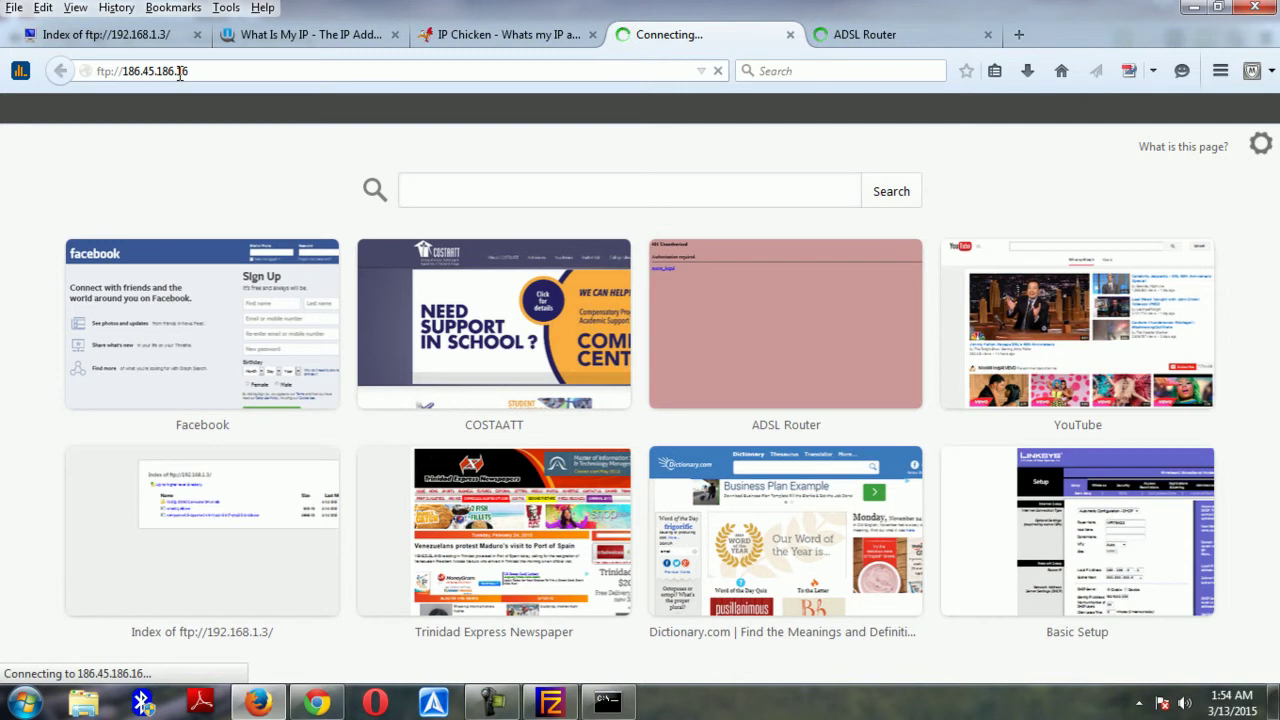
click(606, 704)
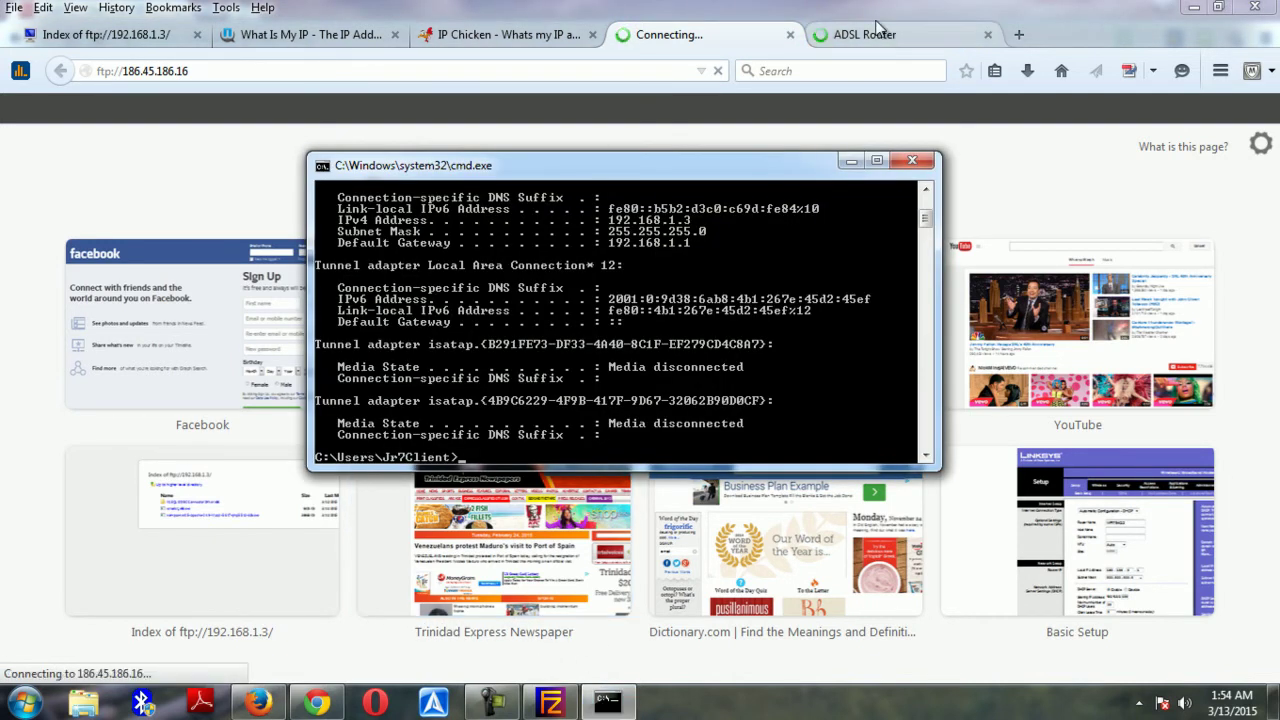
click(860, 30)
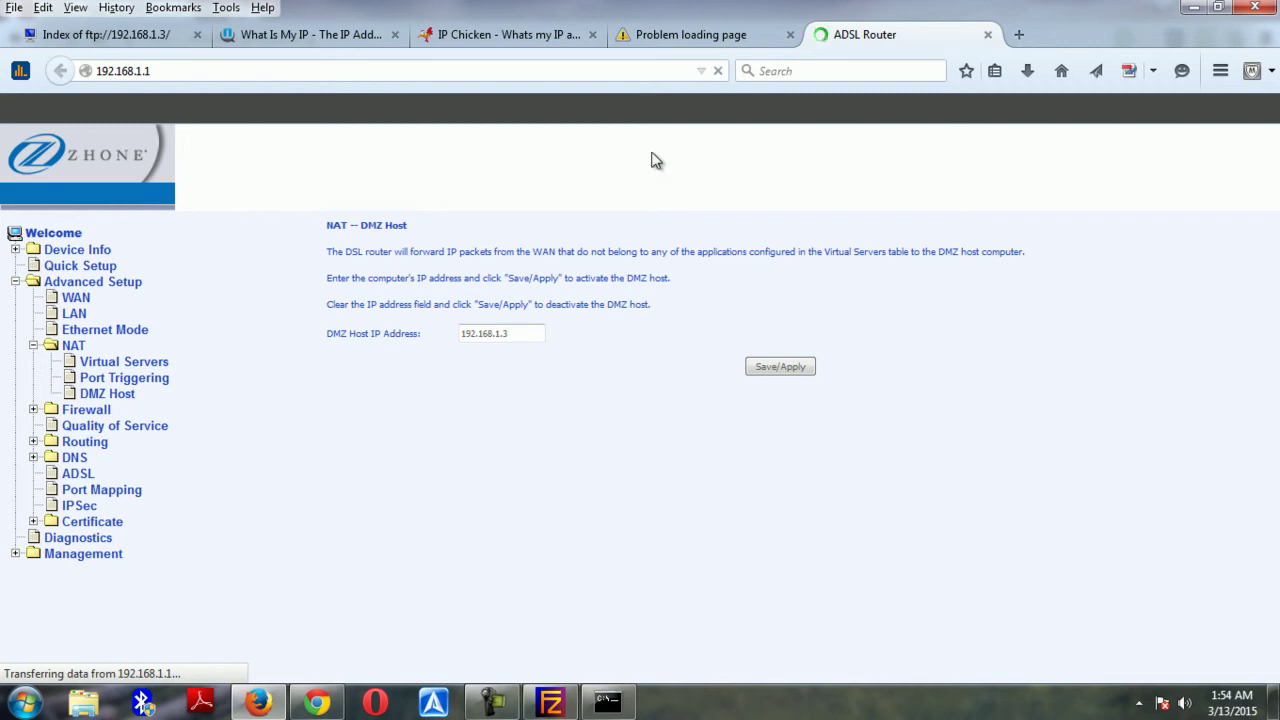
Compare the local 192.168.1.3 and public IP addresses, then view the timed-out FTP attempt
click(118, 38)
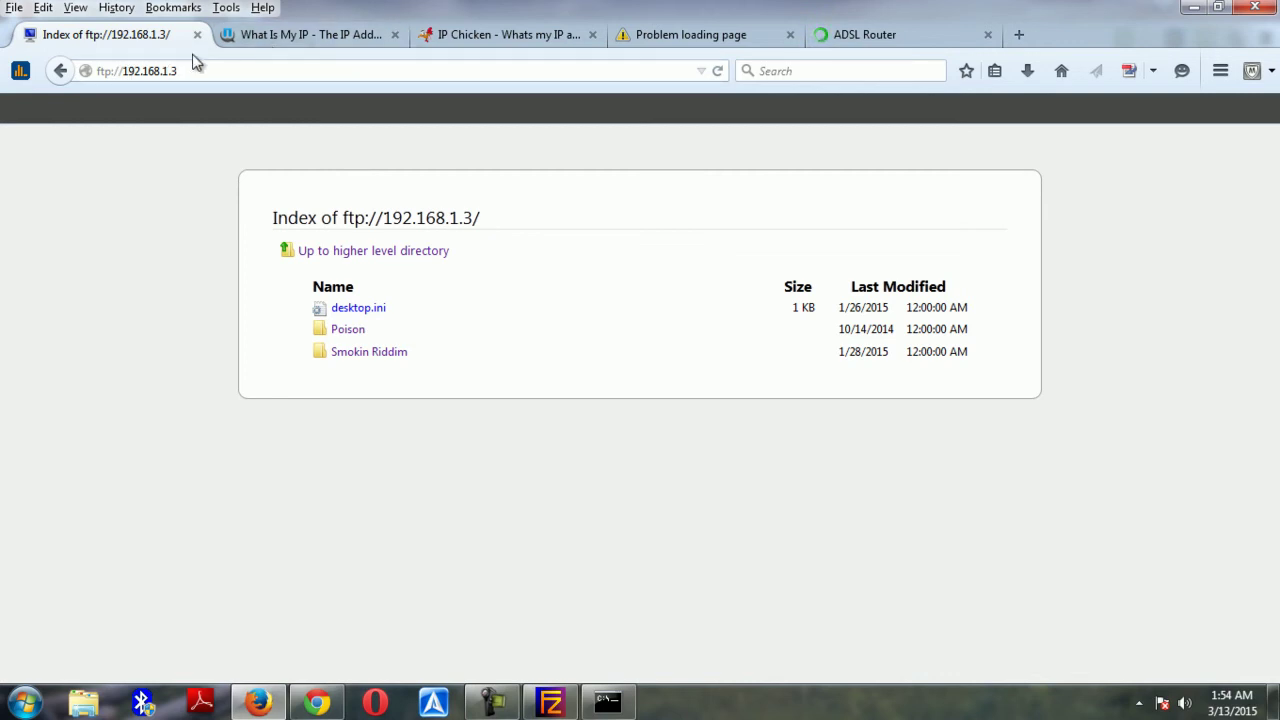
drag(196, 68, 119, 70)
click(290, 34)
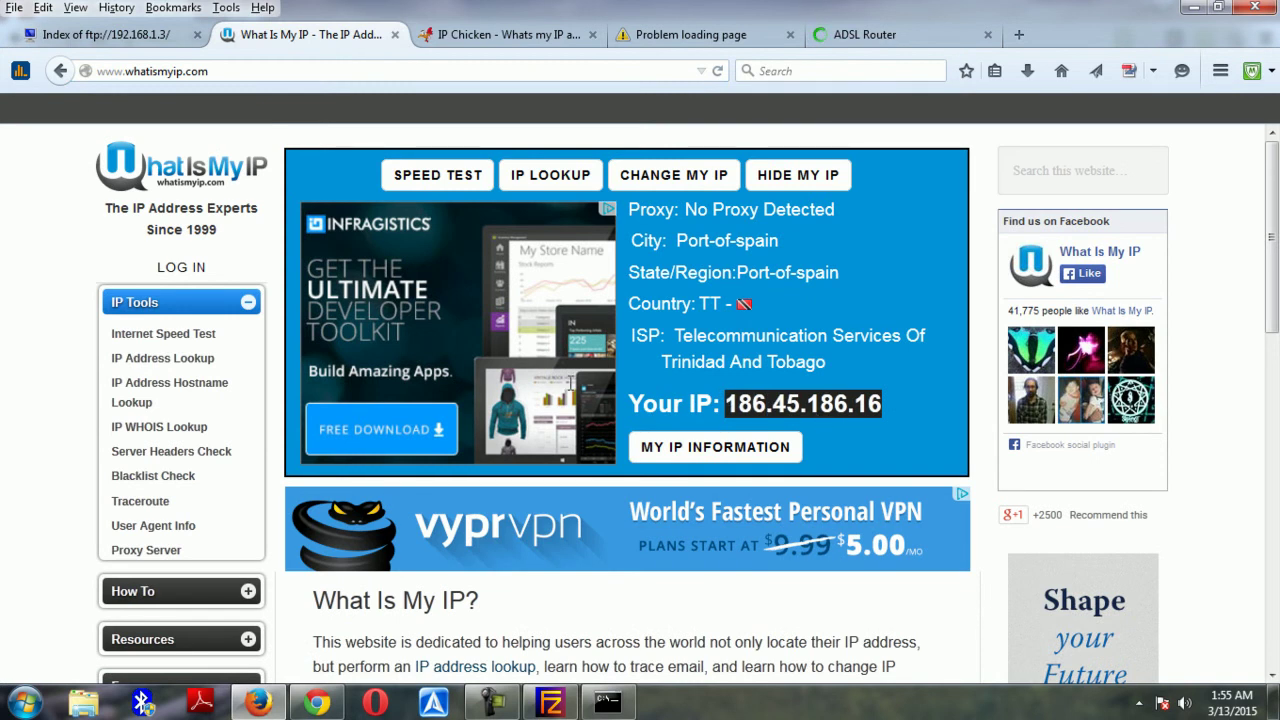
click(100, 34)
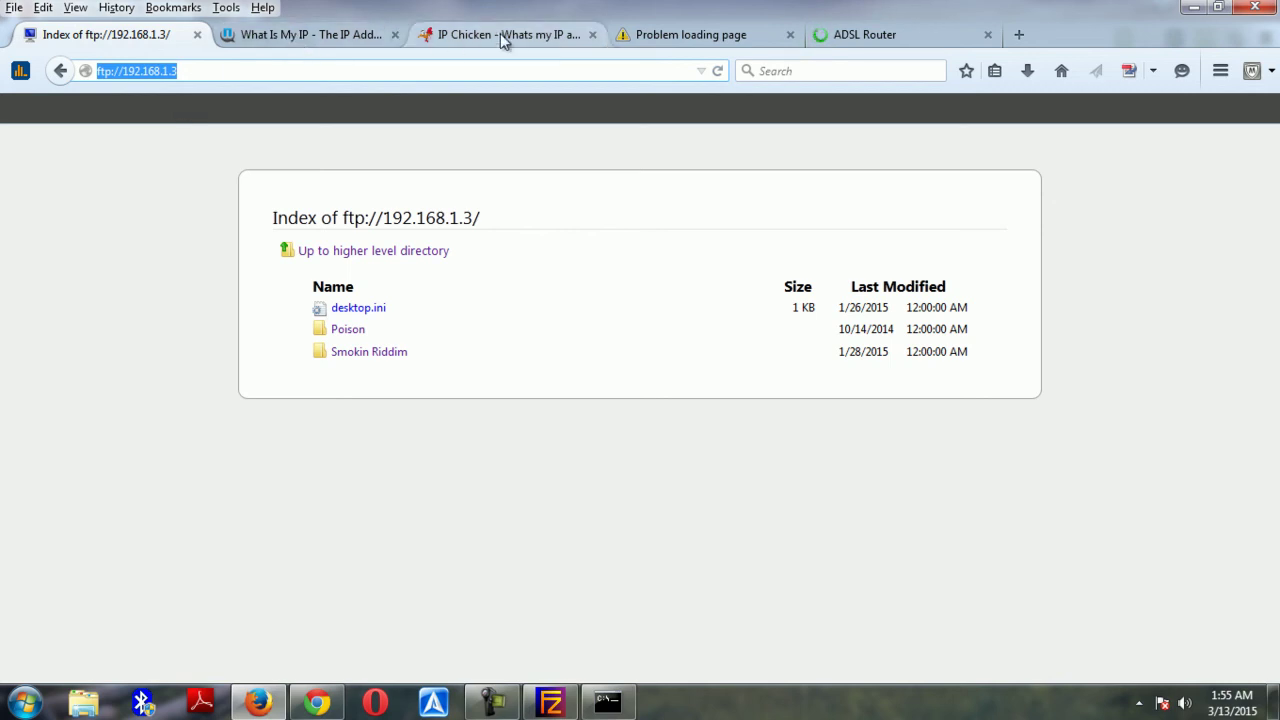
click(714, 40)
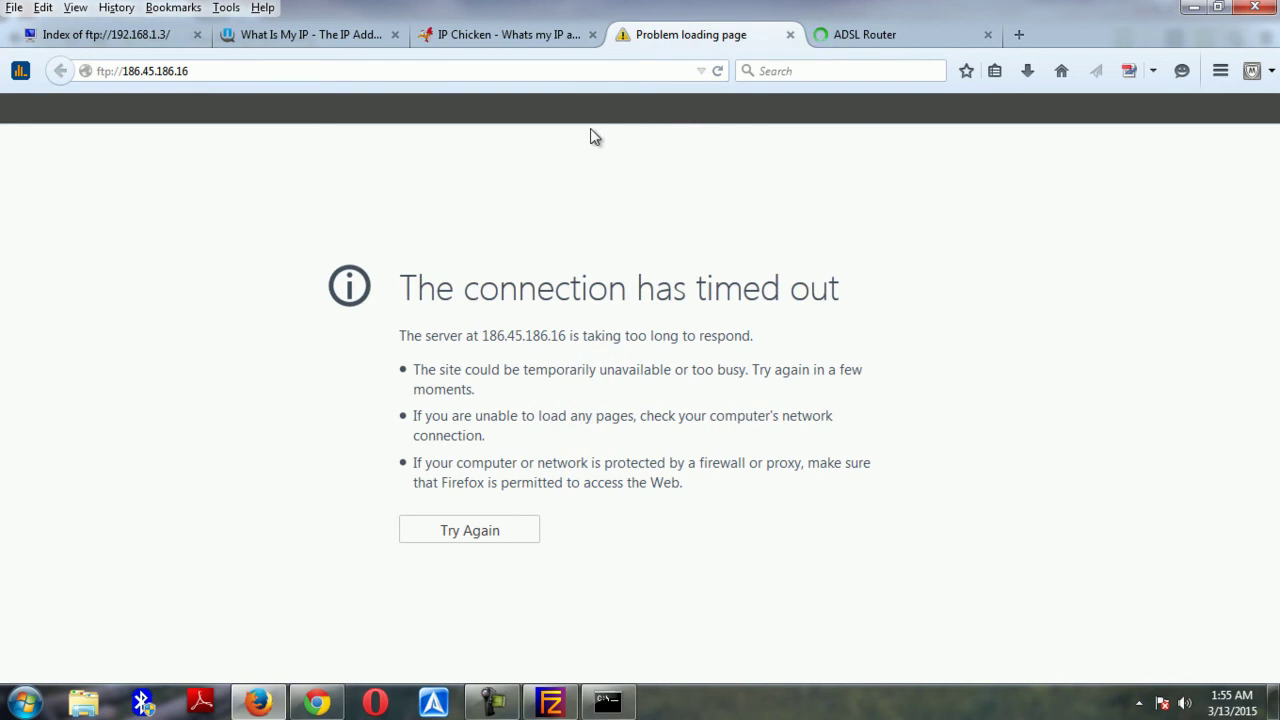